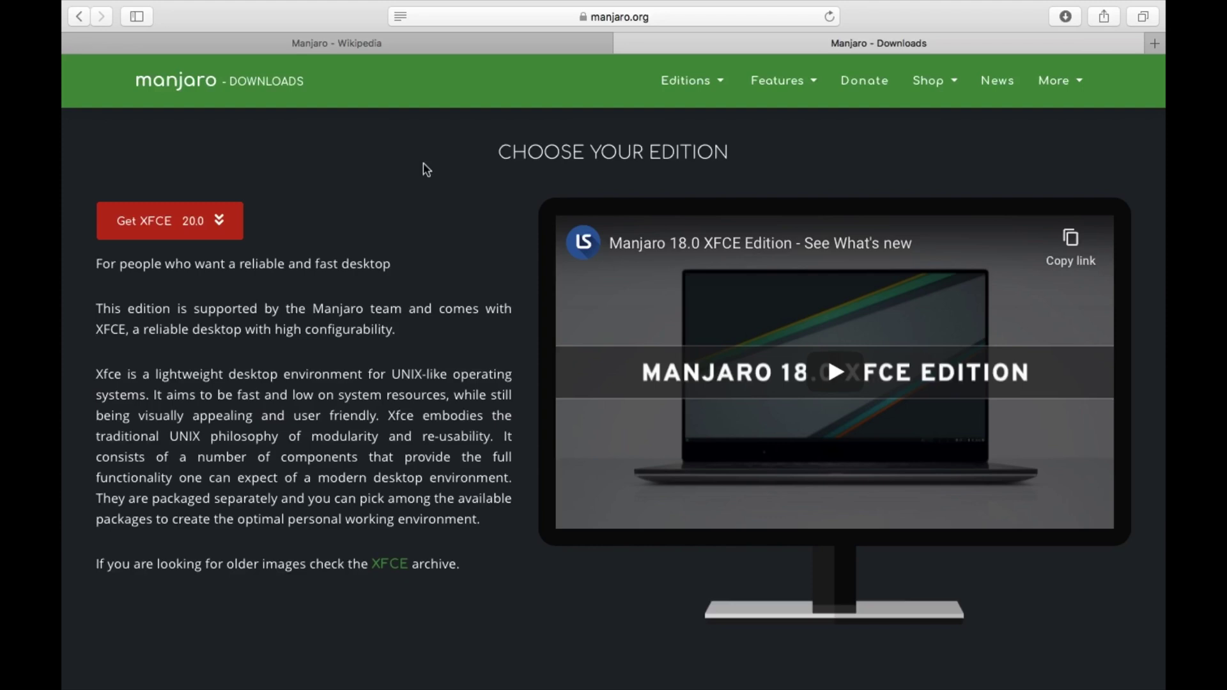
Scroll the Manjaro downloads page down to the KDE Plasma edition and back up.
{"action": "scroll", "coordinate": [427, 169], "scroll_direction": "up", "scroll_amount": 2}
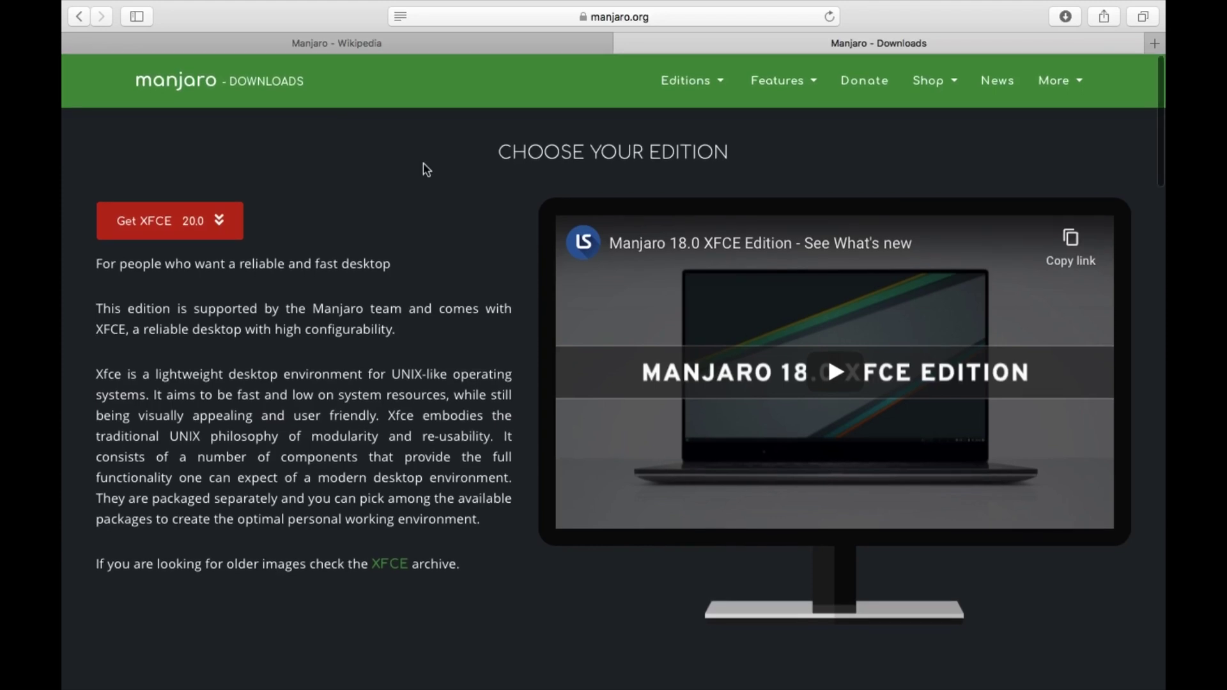
{"action": "scroll", "coordinate": [427, 169], "scroll_direction": "down", "scroll_amount": 10}
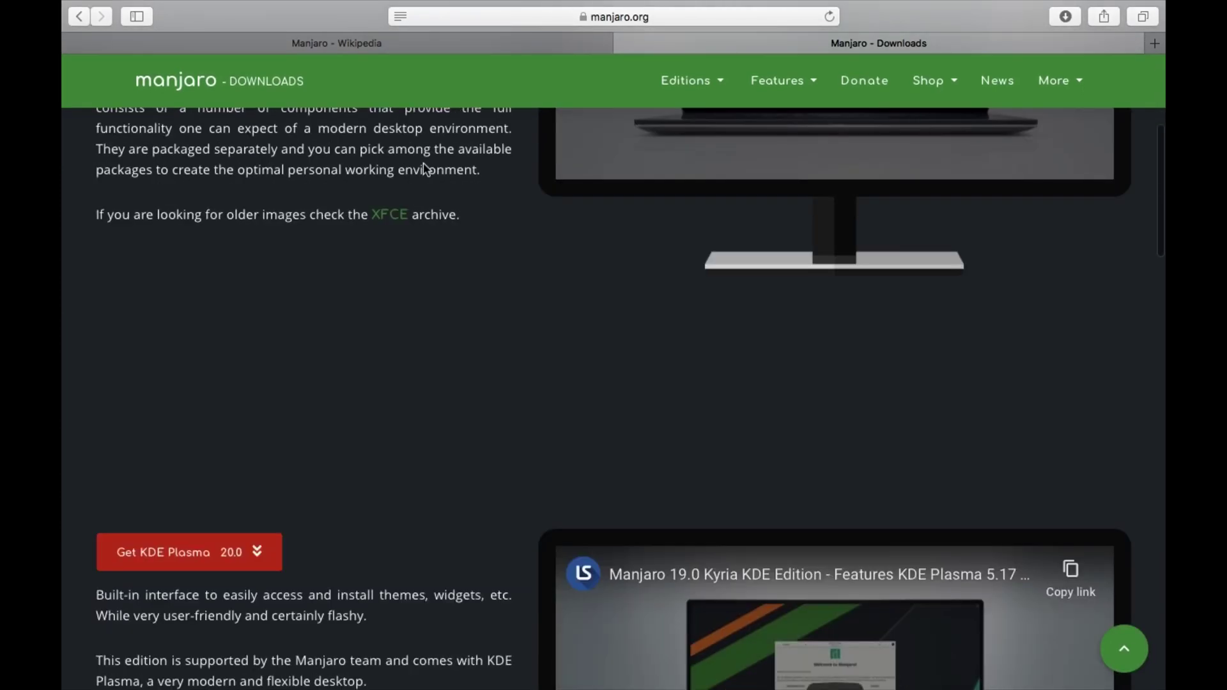
{"action": "scroll", "coordinate": [427, 170], "scroll_direction": "down", "scroll_amount": 5}
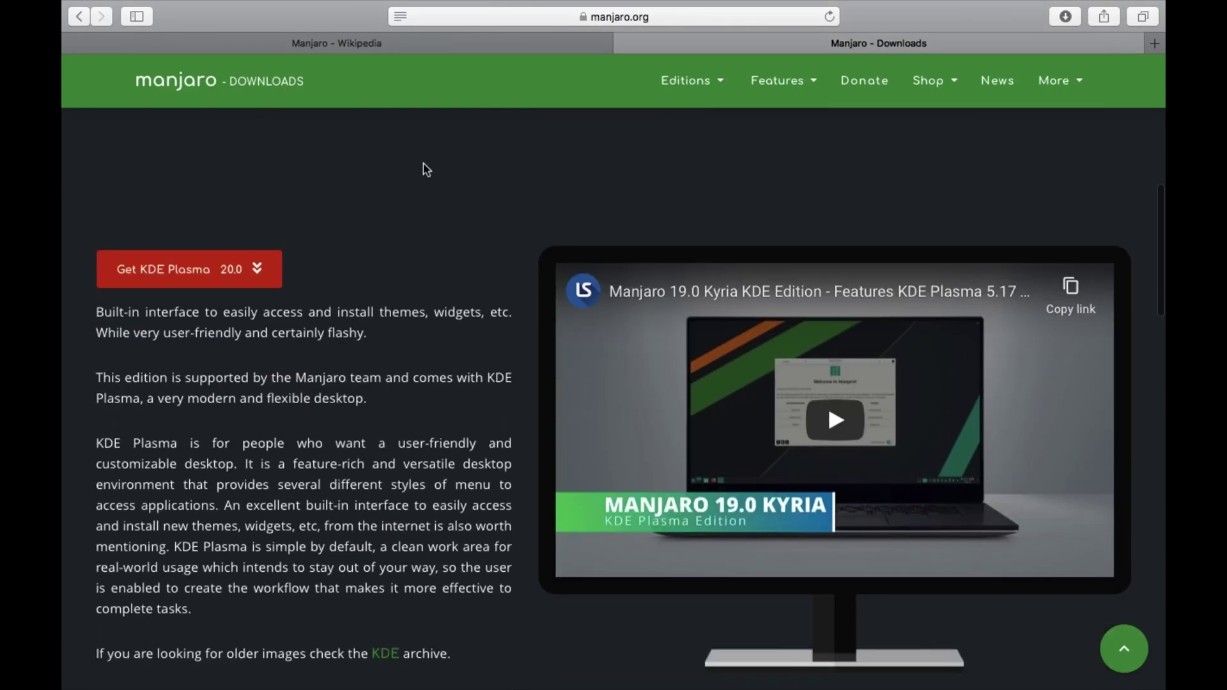
{"action": "scroll", "coordinate": [427, 169], "scroll_direction": "down", "scroll_amount": 3}
{"action": "scroll", "coordinate": [426, 170], "scroll_direction": "up", "scroll_amount": 15}
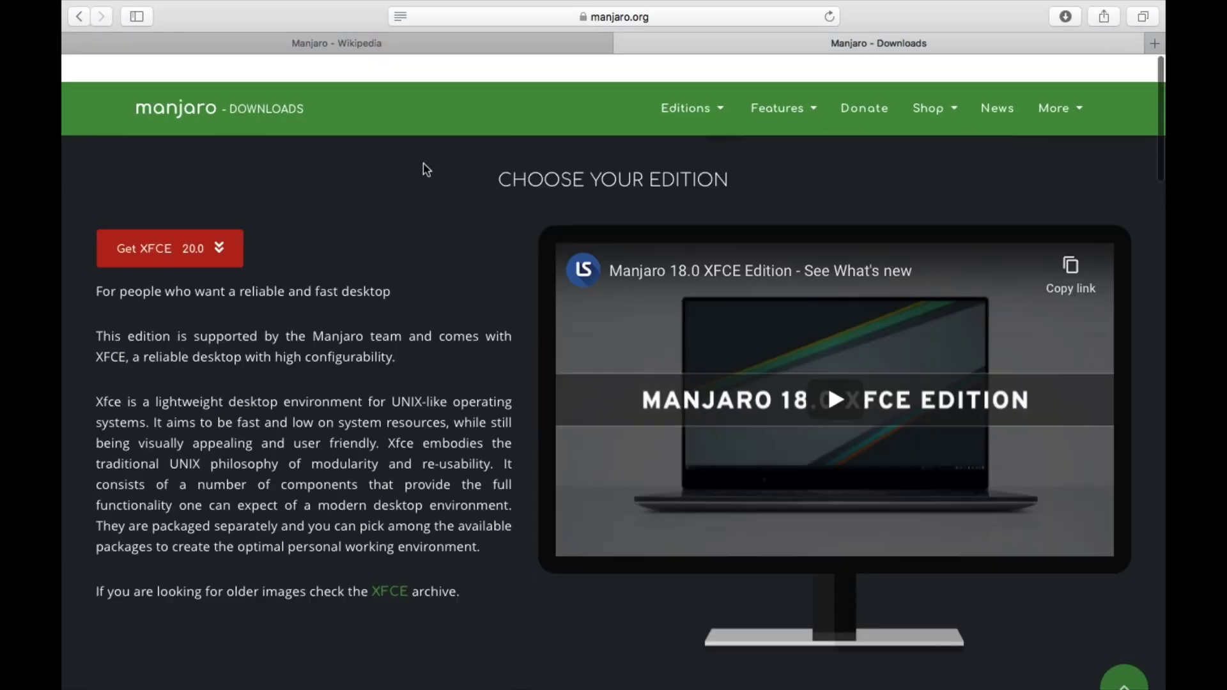
Show the downloaded image files in the Dock's Downloads stack and launch balenaEtcher.
{"action": "mouse_move", "coordinate": [726, 688]}
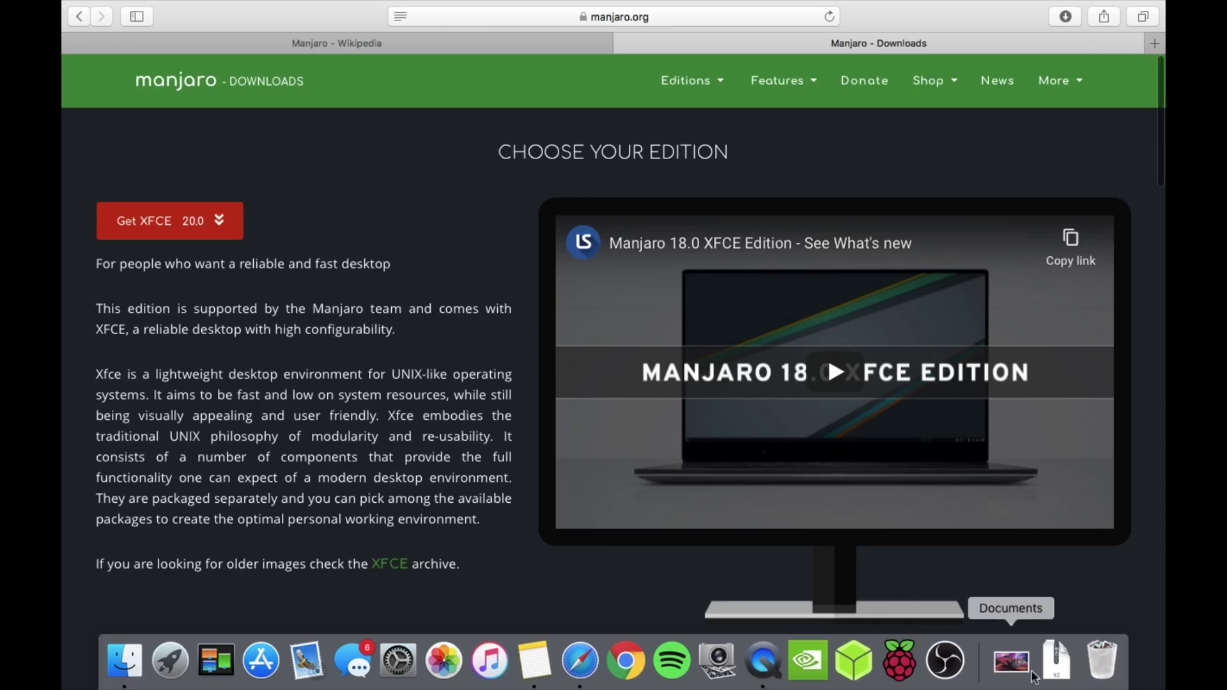
{"action": "left_click", "coordinate": [1058, 664]}
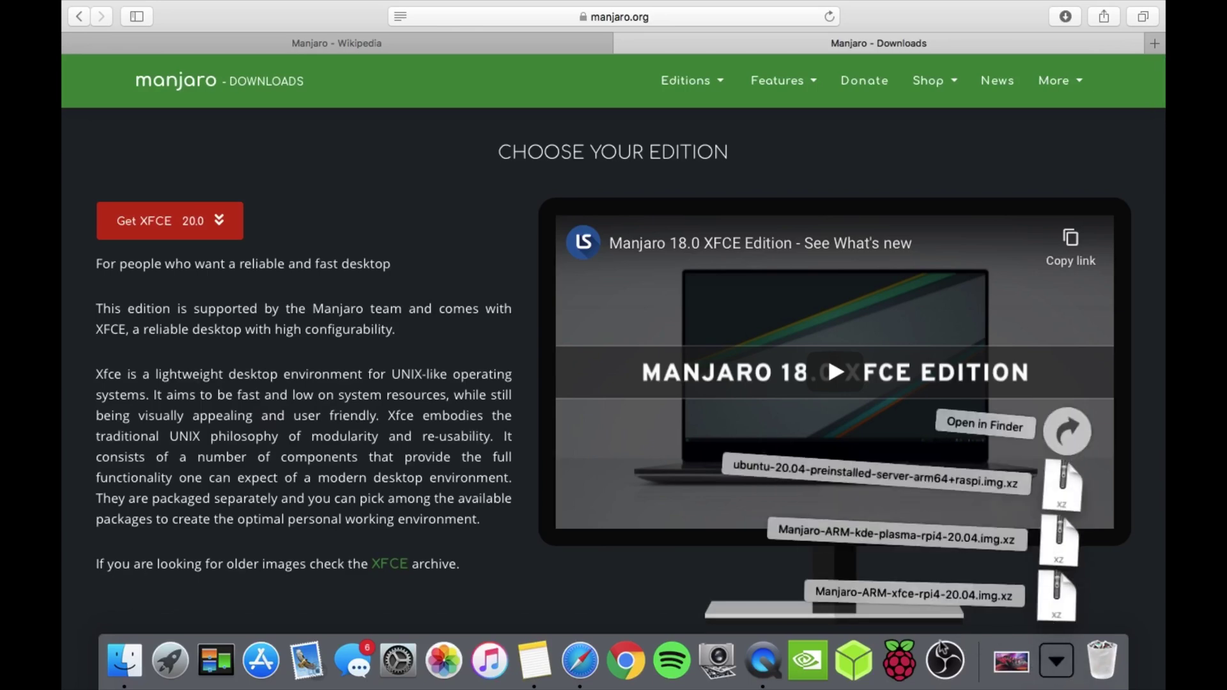
{"action": "left_click", "coordinate": [863, 664]}
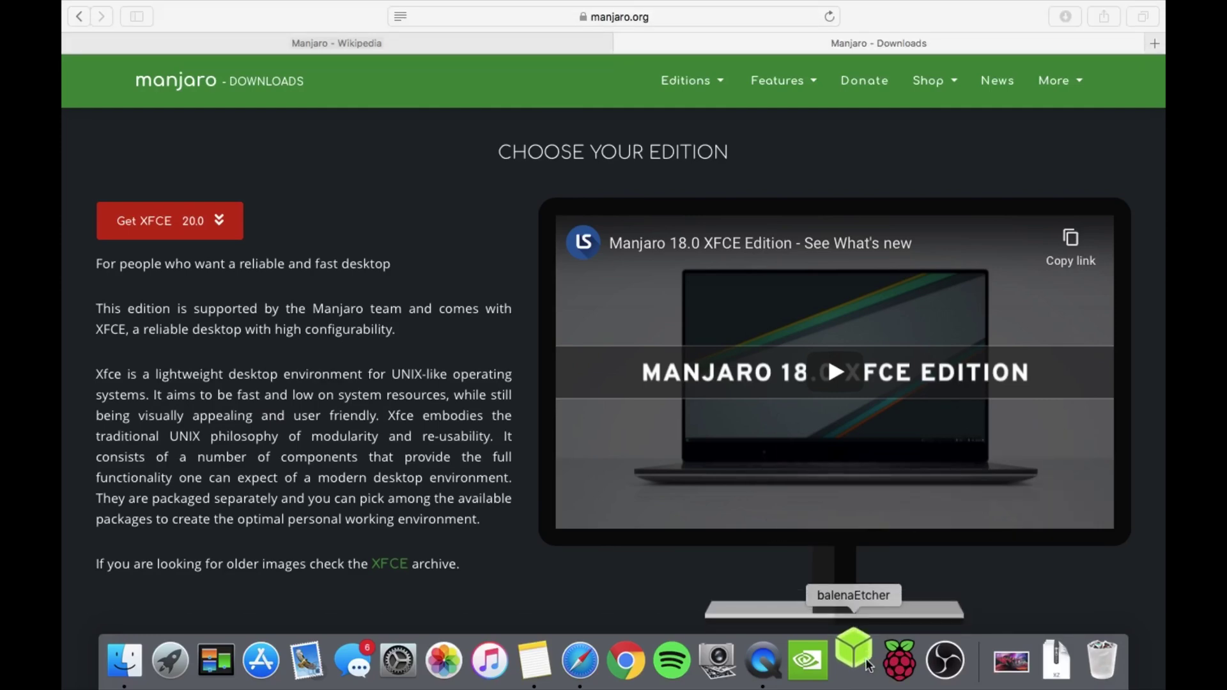
In balenaEtcher, select the Manjaro-ARM-kde-plasma-rpi4-20.04.img.xz image from Downloads.
{"action": "left_click", "coordinate": [869, 665]}
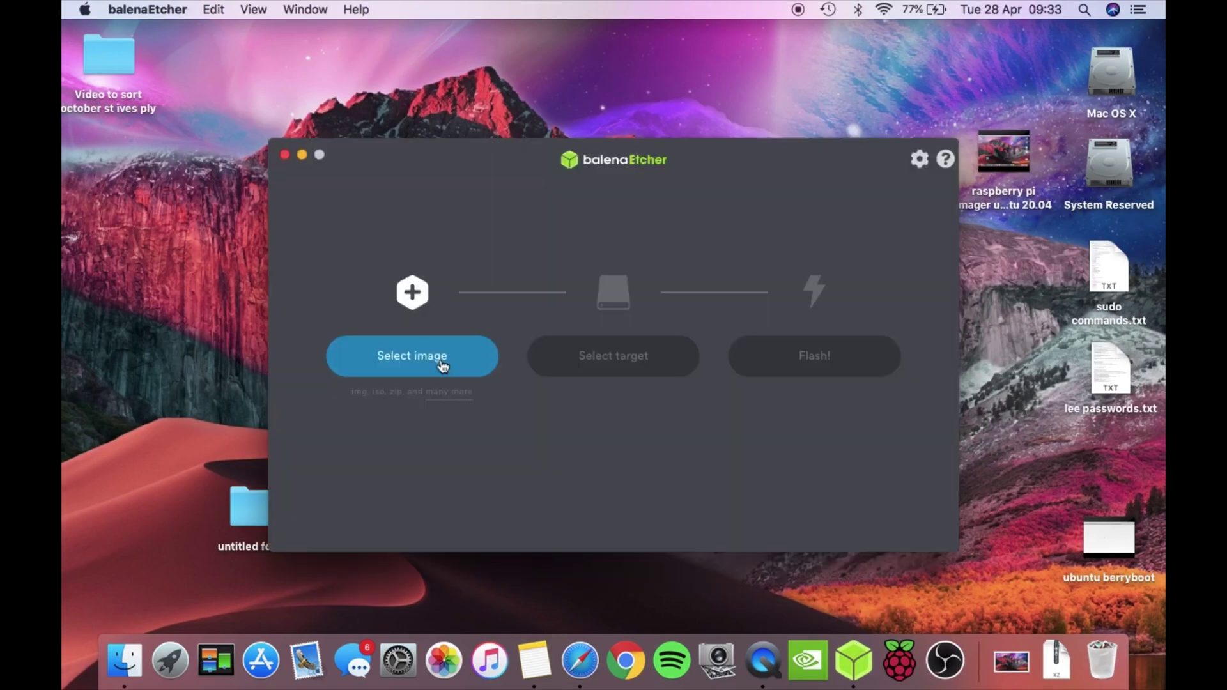
{"action": "left_click", "coordinate": [442, 365]}
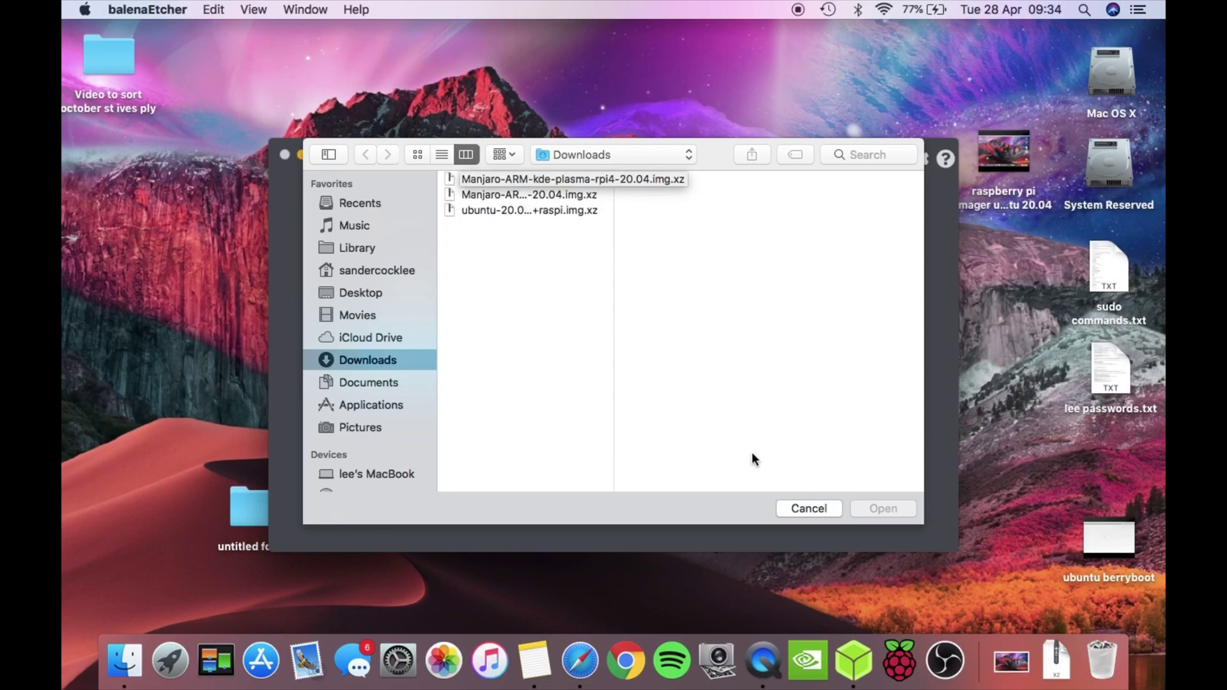
{"action": "left_click", "coordinate": [568, 179]}
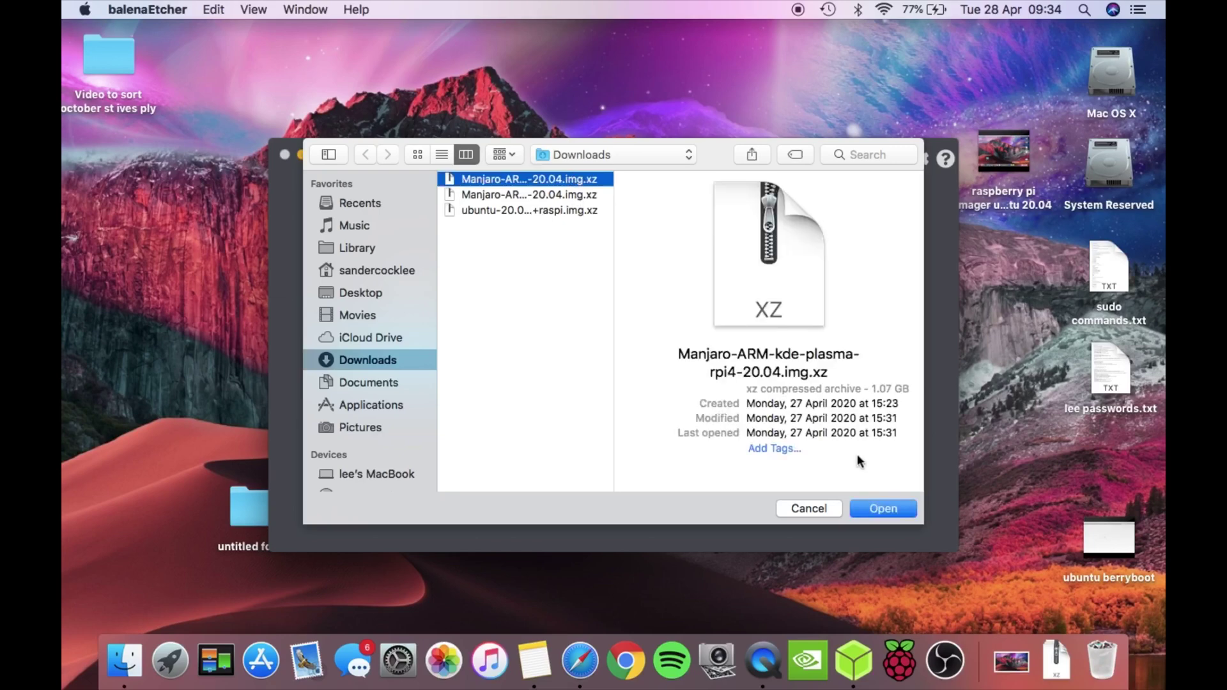
{"action": "left_click", "coordinate": [902, 514]}
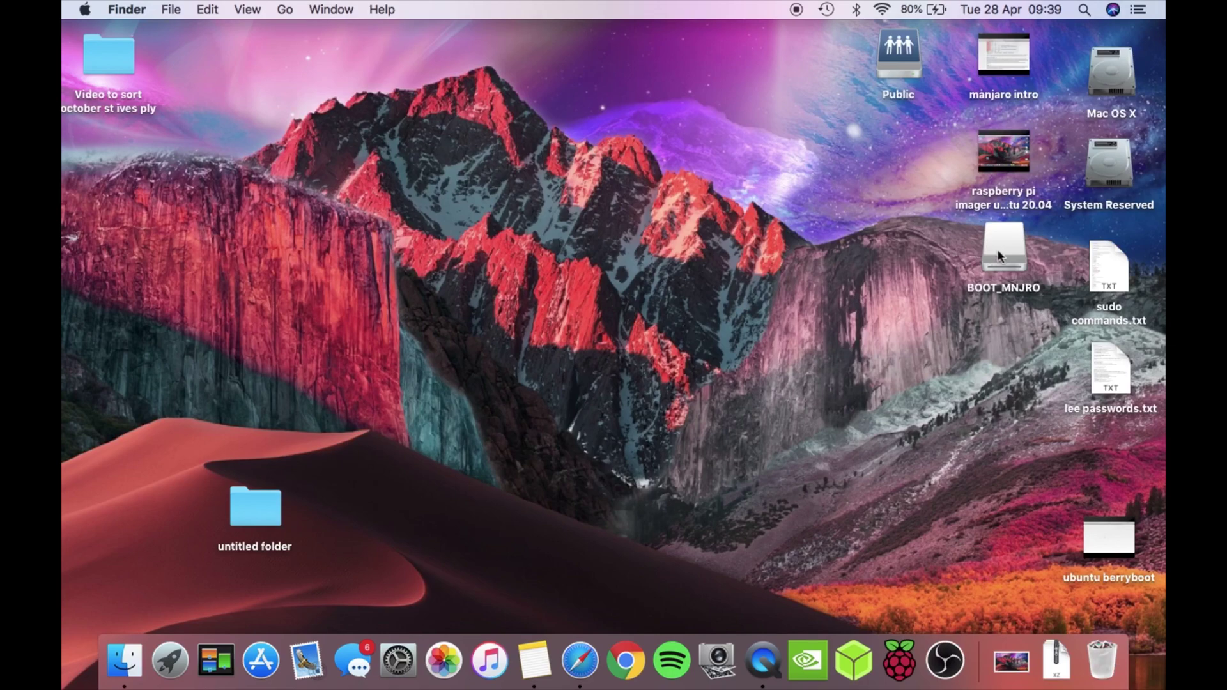
Open config.txt from the BOOT_MNJRO drive and the sudo commands.txt notes.
{"action": "double_click", "coordinate": [999, 249]}
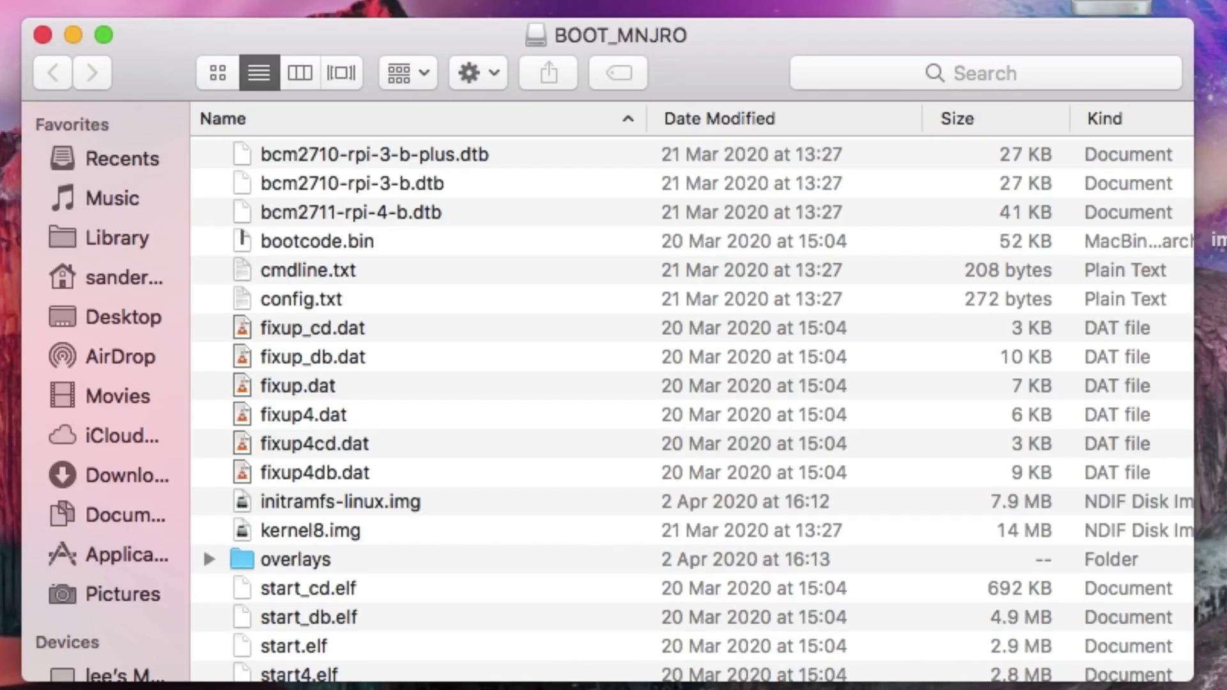
{"action": "double_click", "coordinate": [324, 305]}
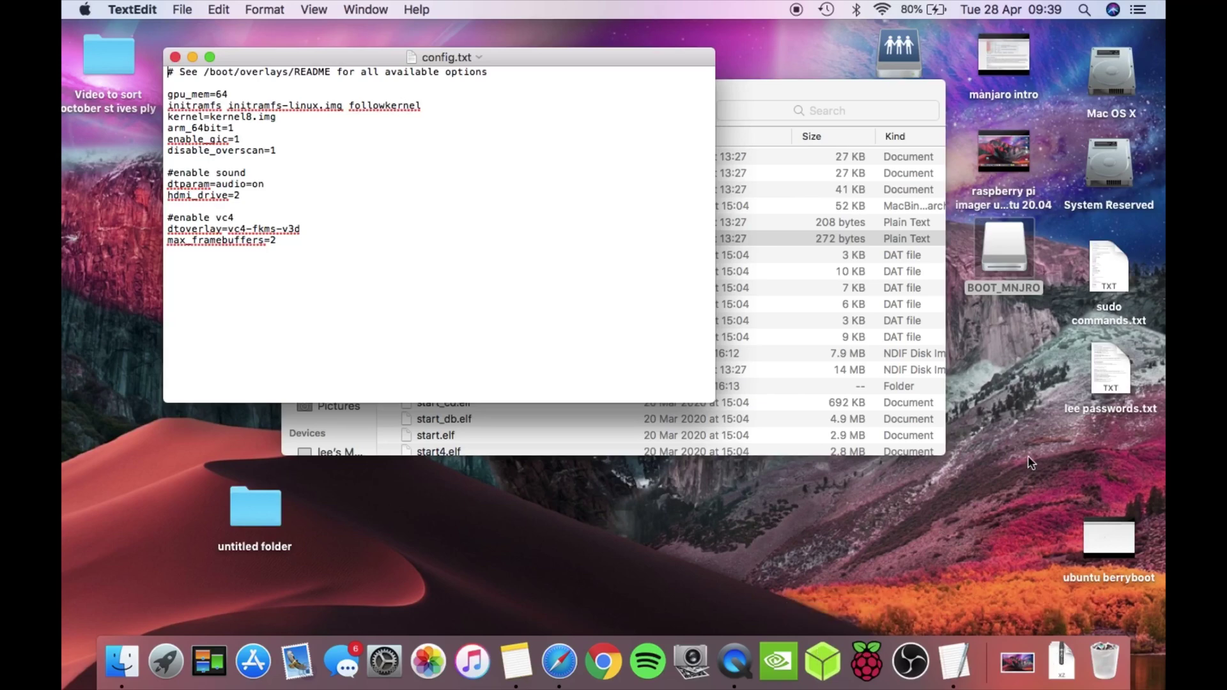
{"action": "double_click", "coordinate": [1110, 273]}
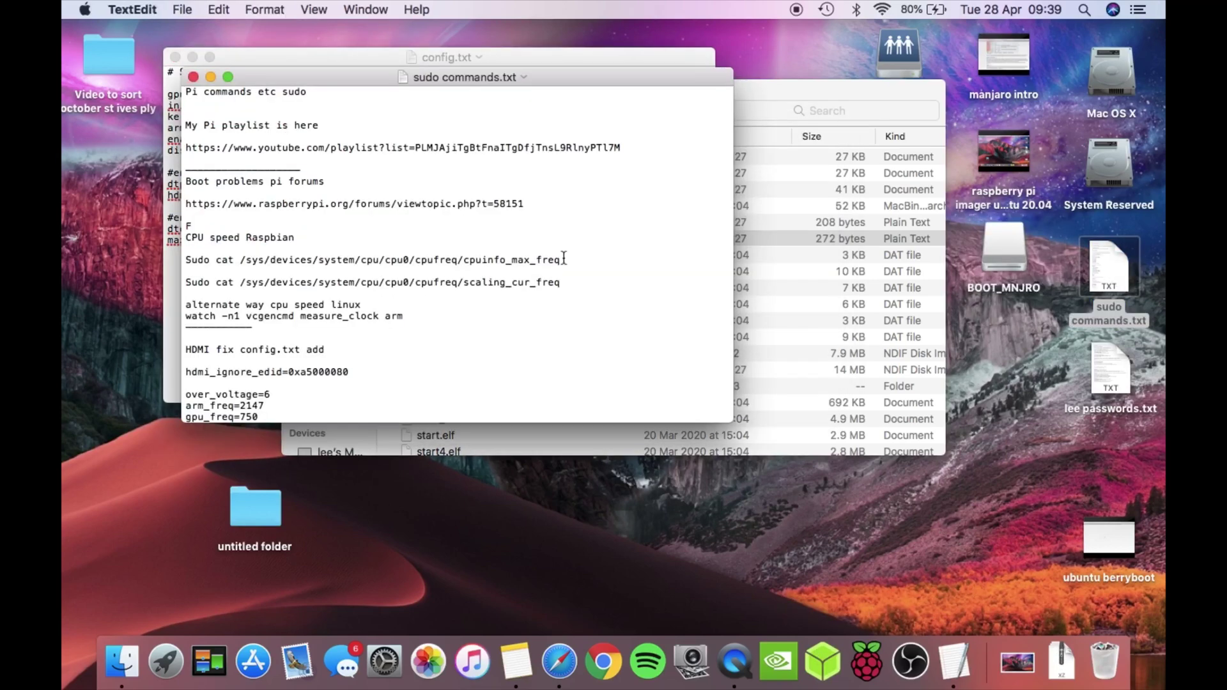
Copy the hdmi_ignore_edid through gpu_freq lines from sudo commands.txt.
{"action": "scroll", "coordinate": [480, 276], "scroll_direction": "down", "scroll_amount": 5}
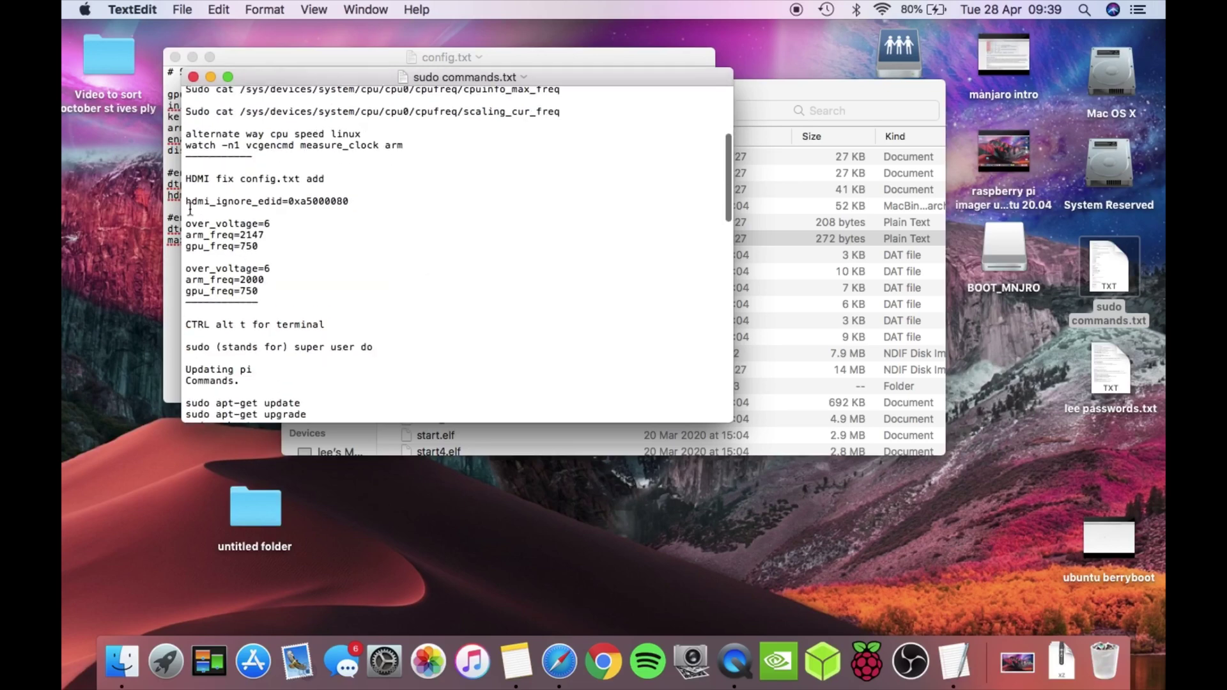
{"action": "left_click_drag", "start_coordinate": [186, 203], "coordinate": [296, 244]}
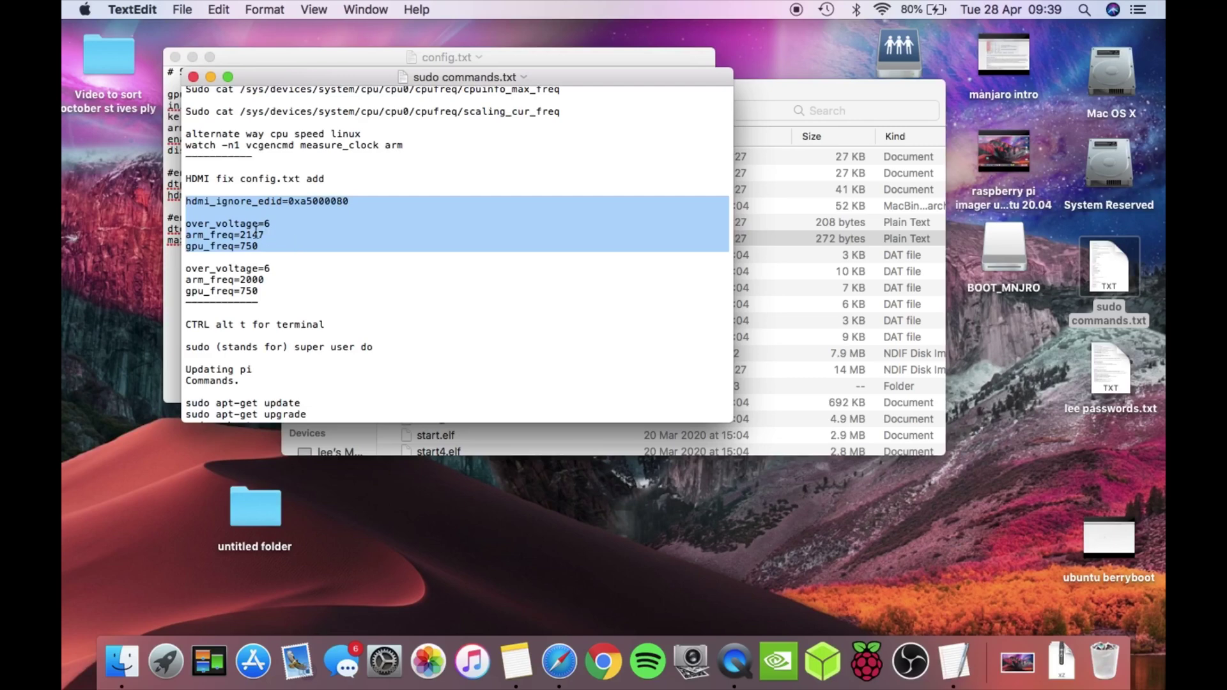
{"action": "right_click", "coordinate": [257, 232]}
{"action": "left_click", "coordinate": [294, 299]}
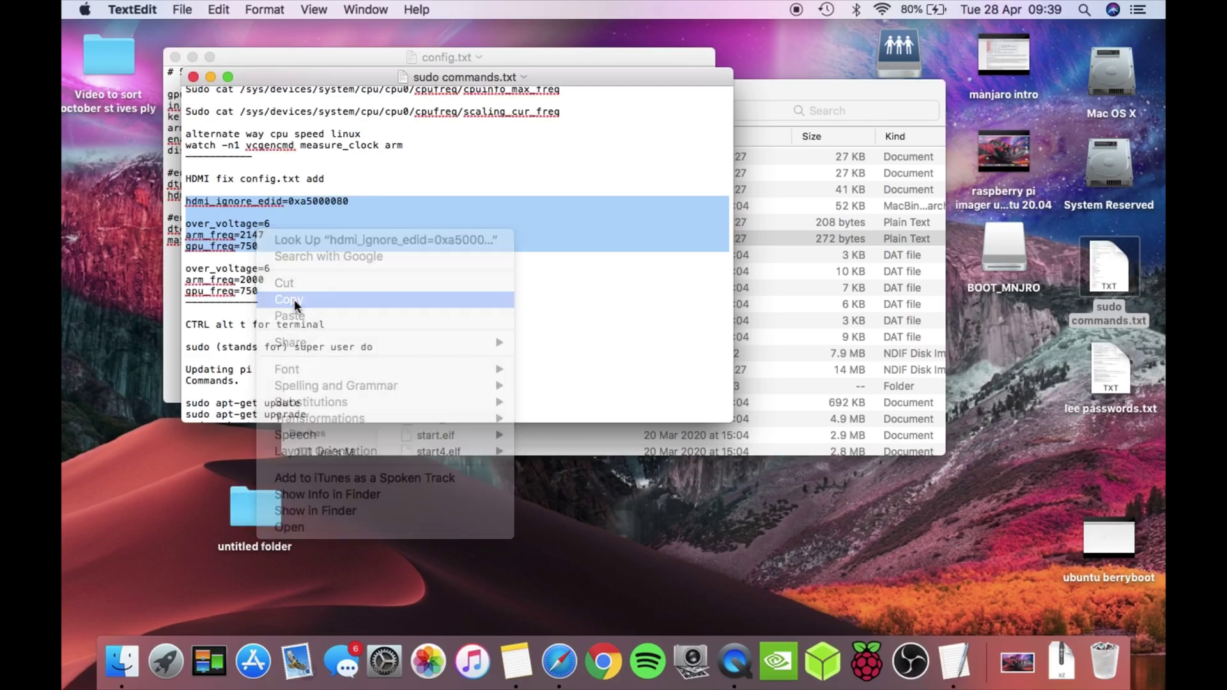
Paste the HDMI fix and overclock lines into config.txt above gpu_mem=64, separated by a blank line.
{"action": "left_click", "coordinate": [193, 76]}
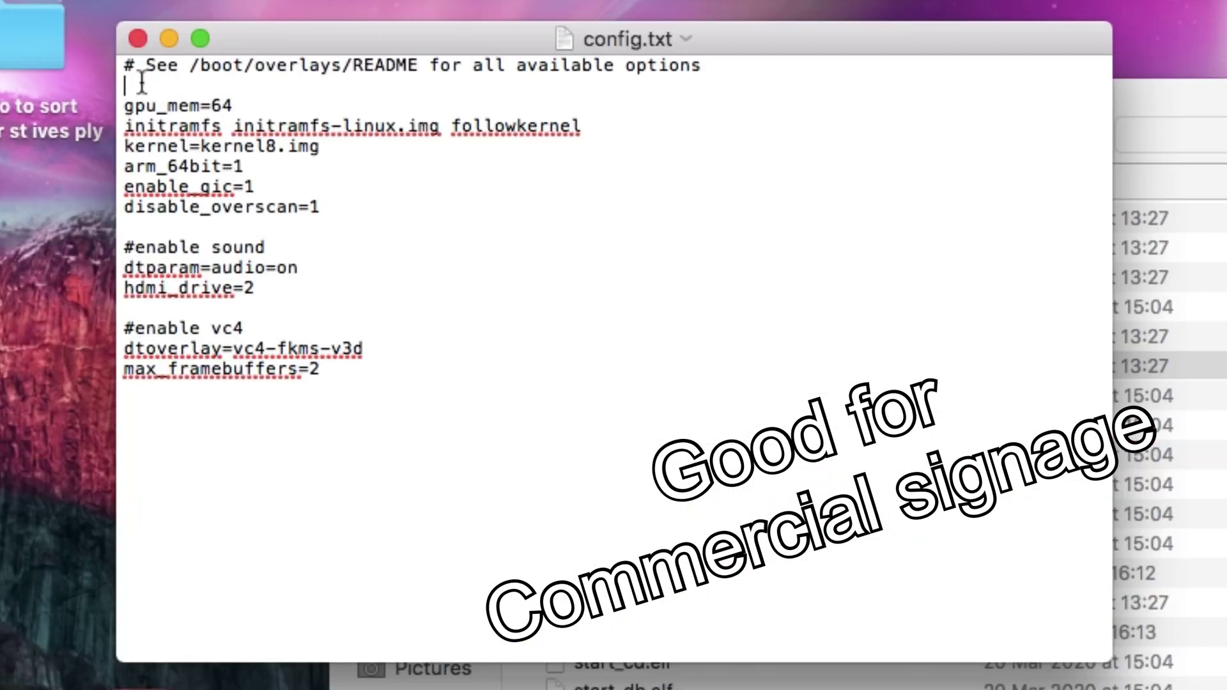
{"action": "key", "text": "Return"}
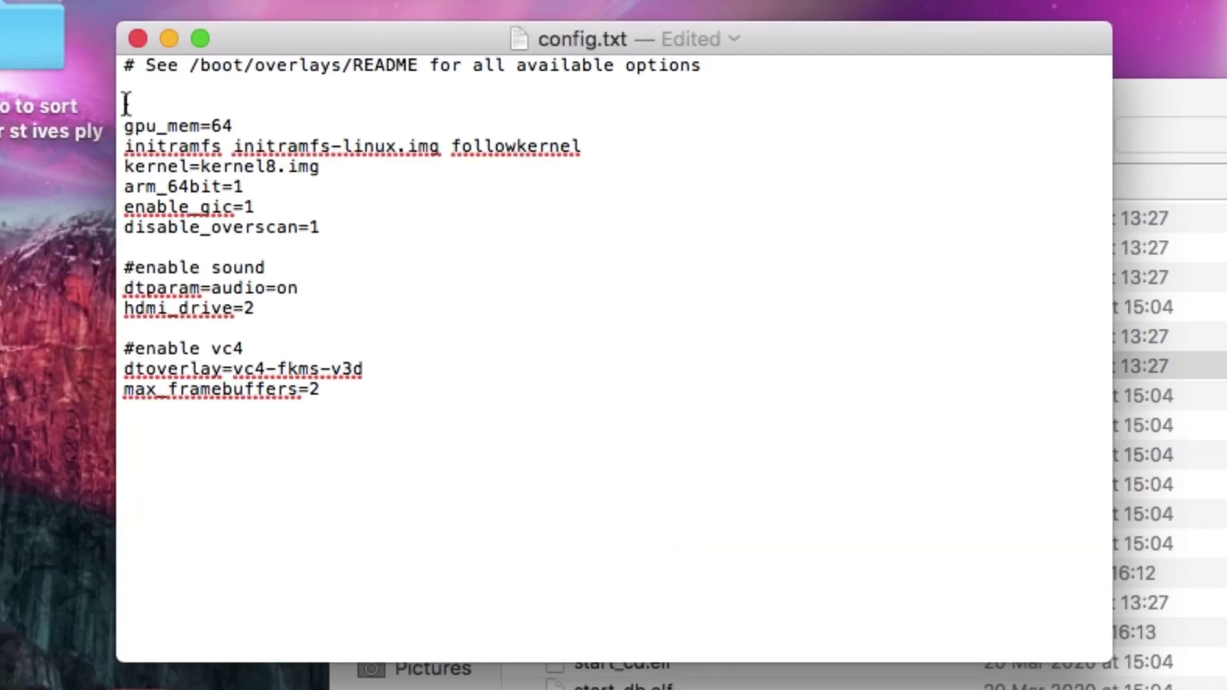
{"action": "right_click", "coordinate": [126, 102]}
{"action": "left_click", "coordinate": [169, 178]}
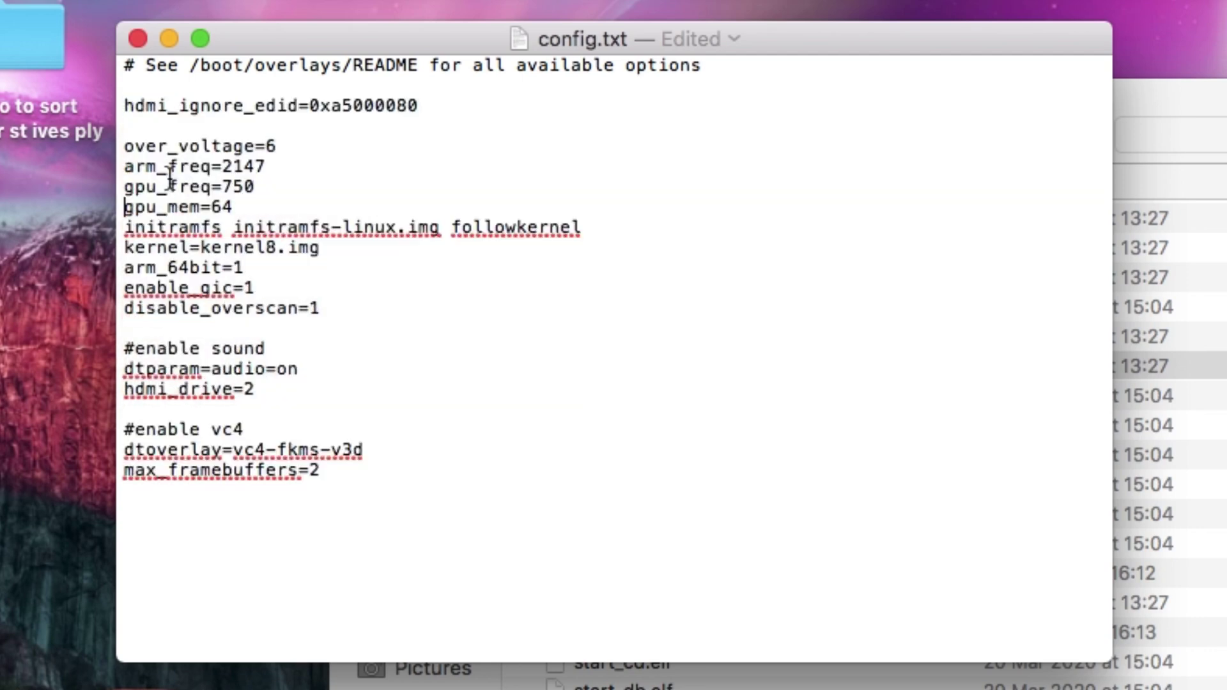
{"action": "key", "text": "Return"}
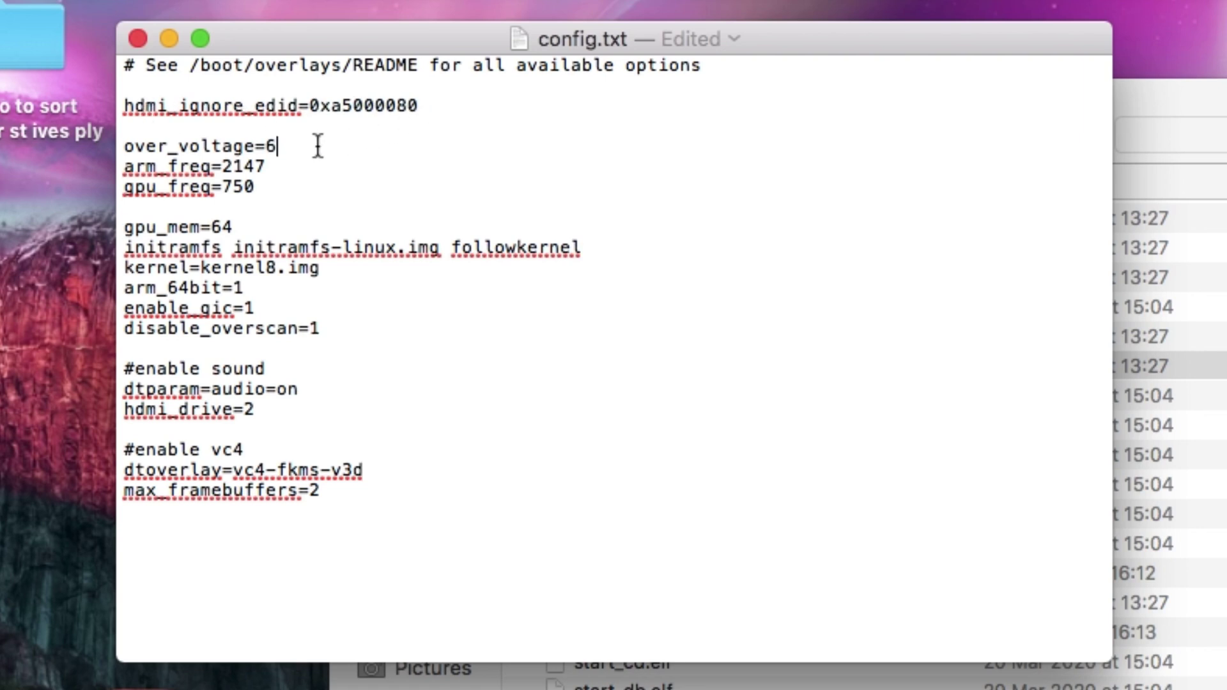
Close the edited config.txt document.
{"action": "left_click", "coordinate": [285, 163]}
{"action": "left_click", "coordinate": [182, 9]}
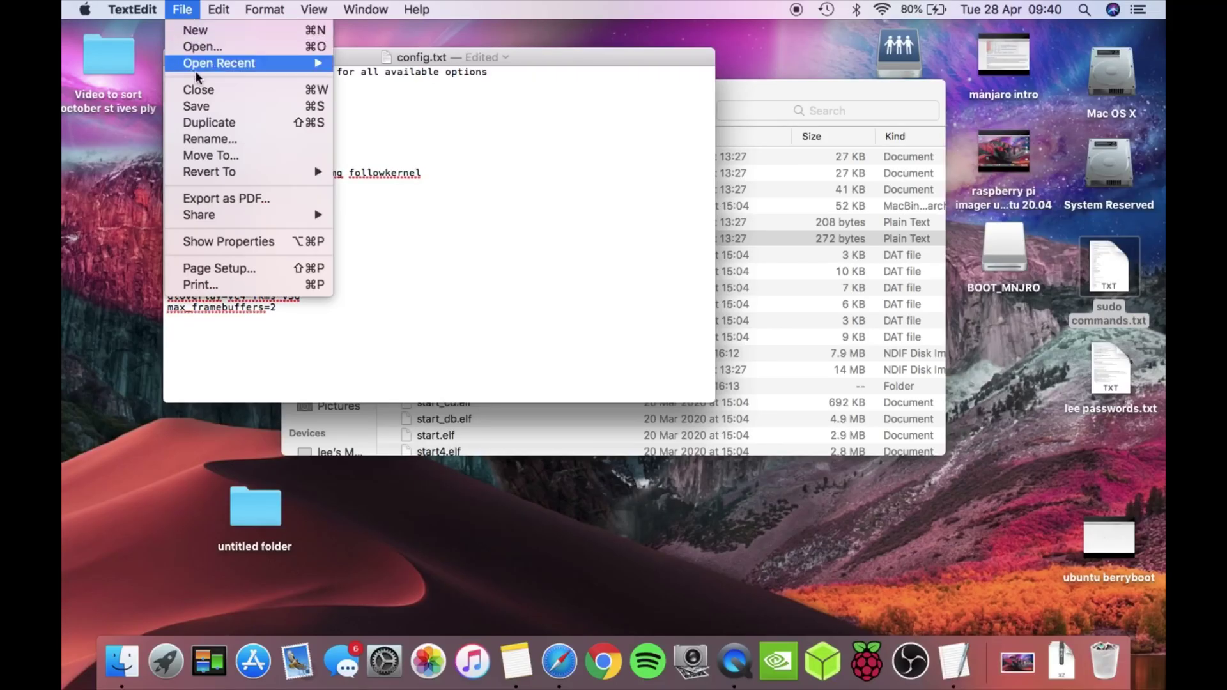
{"action": "left_click", "coordinate": [199, 90]}
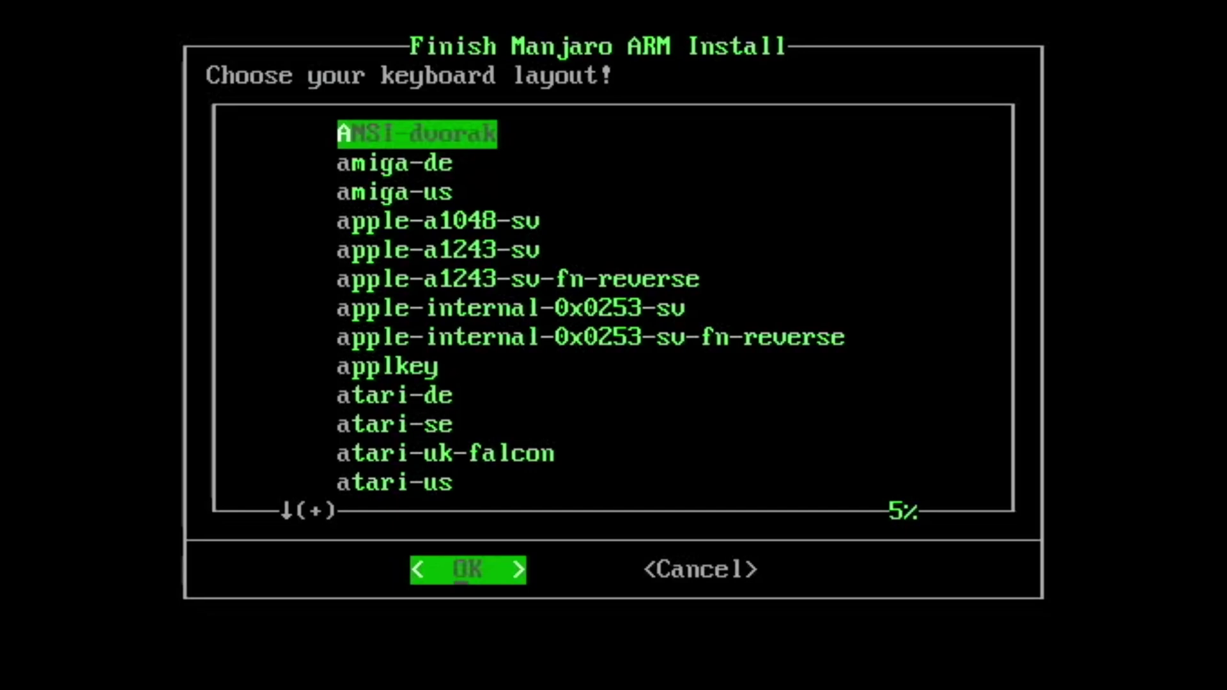
Choose the uk keyboard layout in the Manjaro ARM setup.
{"action": "key", "text": "Down"}
{"action": "key", "text": "Down"}
{"action": "key", "text": "Down"}
{"action": "key", "text": "Down"}
{"action": "key", "text": "Page_Down"}
{"action": "key", "text": "Page_Down"}
{"action": "key", "text": "Page_Down"}
{"action": "key", "text": "Page_Down"}
{"action": "key", "text": "Page_Down"}
{"action": "key", "text": "Page_Down"}
{"action": "key", "text": "Page_Down"}
{"action": "key", "text": "Page_Down"}
{"action": "key", "text": "Page_Down"}
{"action": "key", "text": "Page_Down"}
{"action": "key", "text": "Page_Down"}
{"action": "key", "text": "Page_Down"}
{"action": "key", "text": "Page_Down"}
{"action": "key", "text": "Page_Down"}
{"action": "key", "text": "Page_Down"}
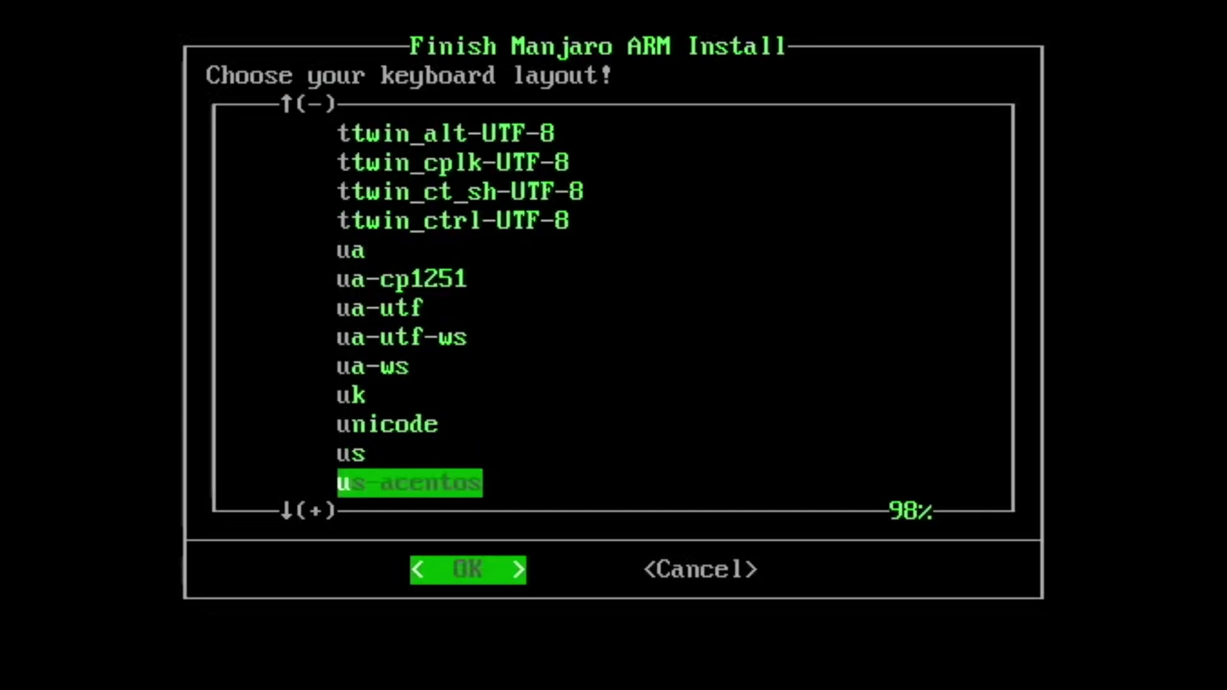
{"action": "key", "text": "Up"}
{"action": "key", "text": "Up"}
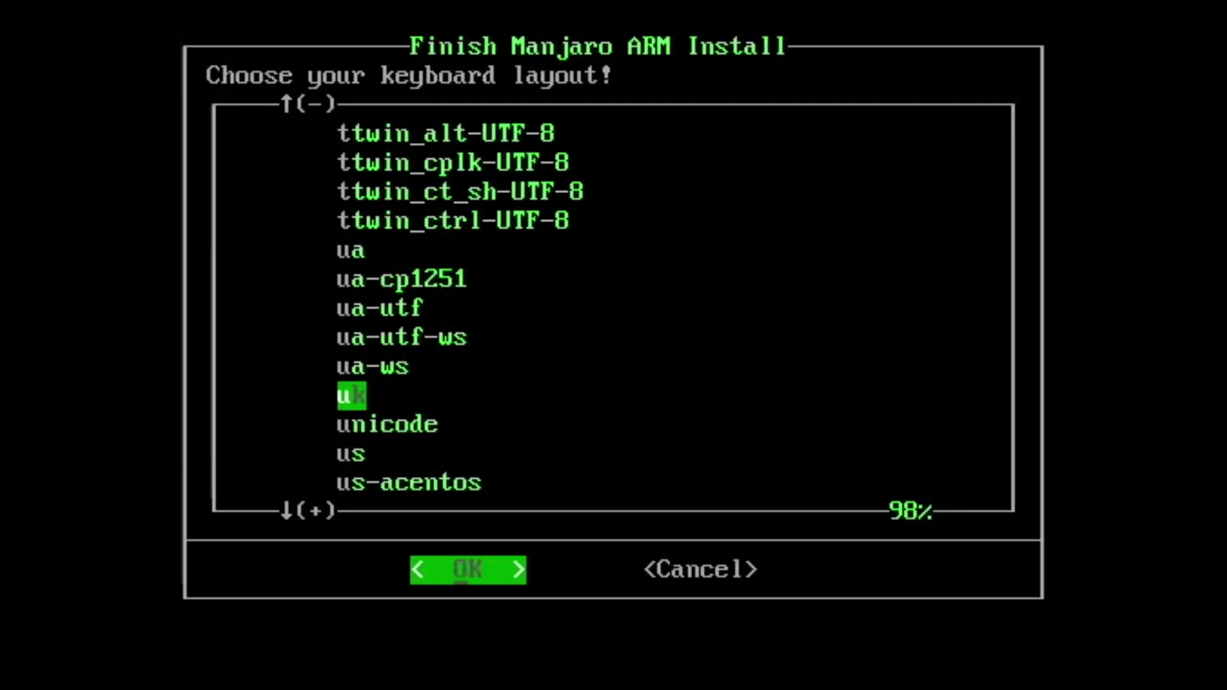
{"action": "key", "text": "Return"}
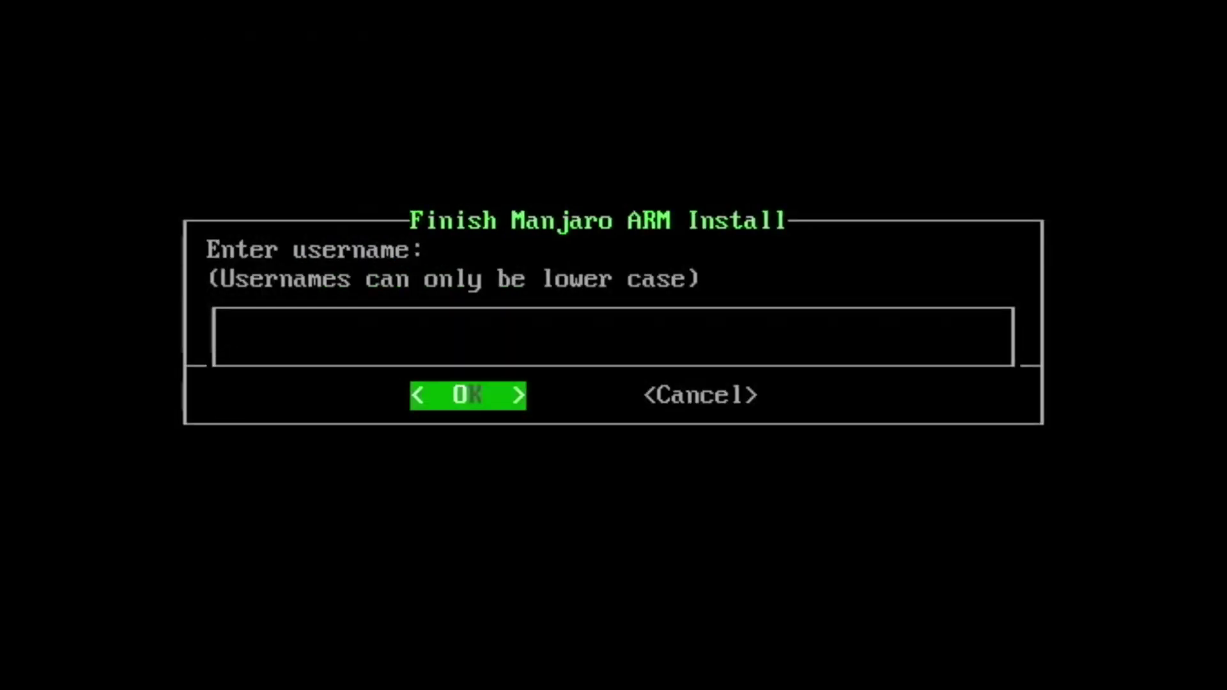
Enter the username, skip additional groups, then enter the full name and user password.
{"action": "type", "text": "leepsp"}
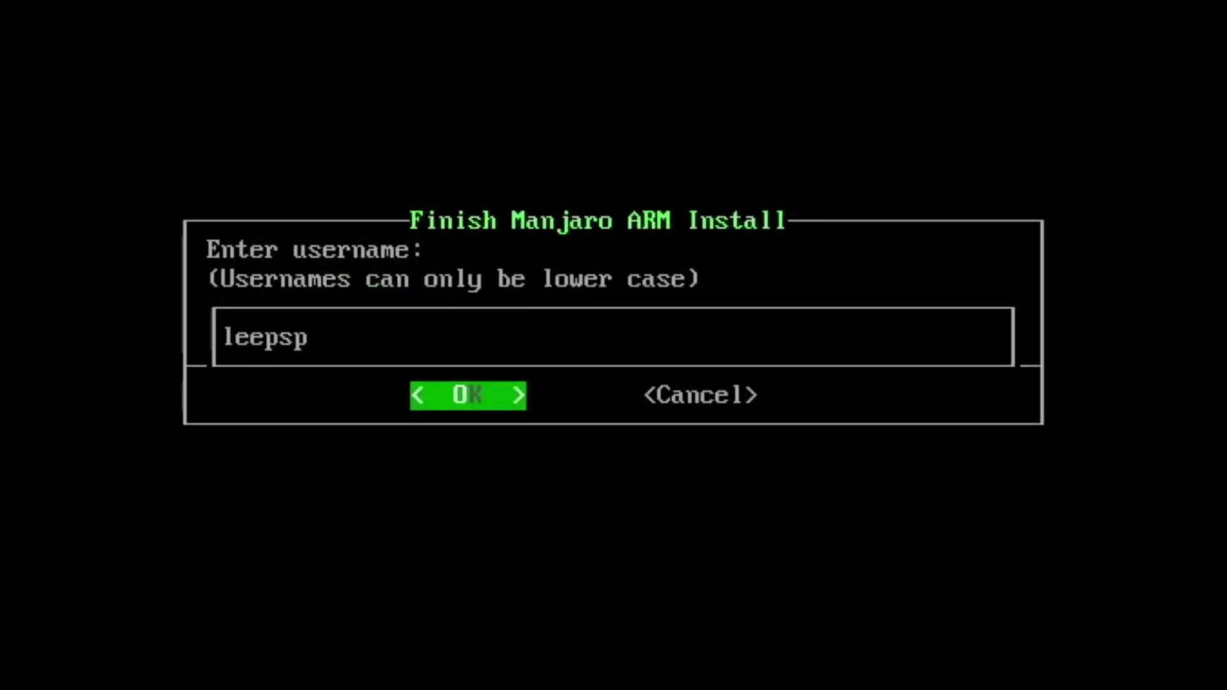
{"action": "type", "text": "video"}
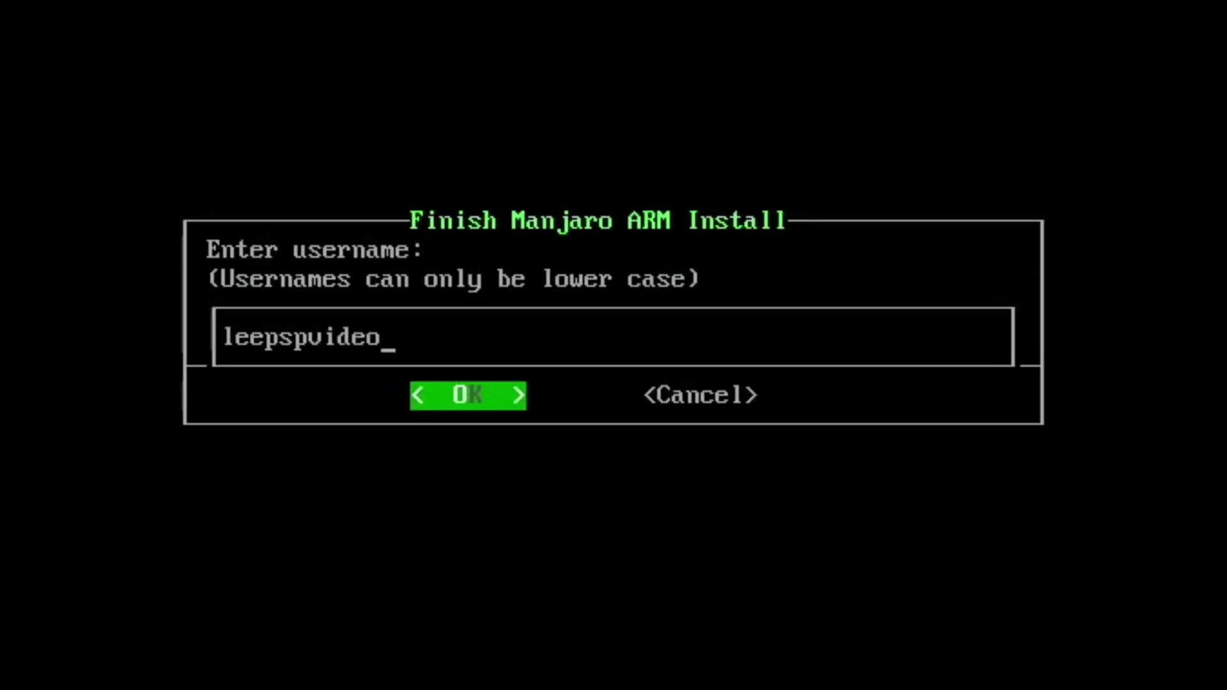
{"action": "key", "text": "Return"}
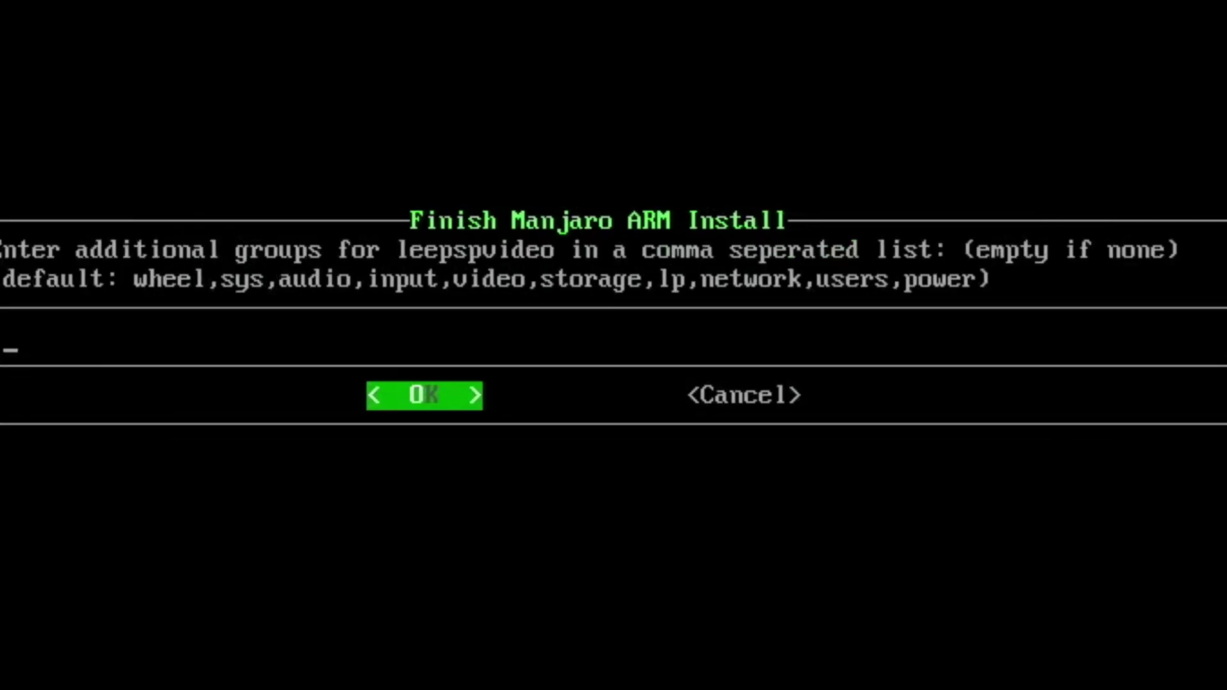
{"action": "key", "text": "Return"}
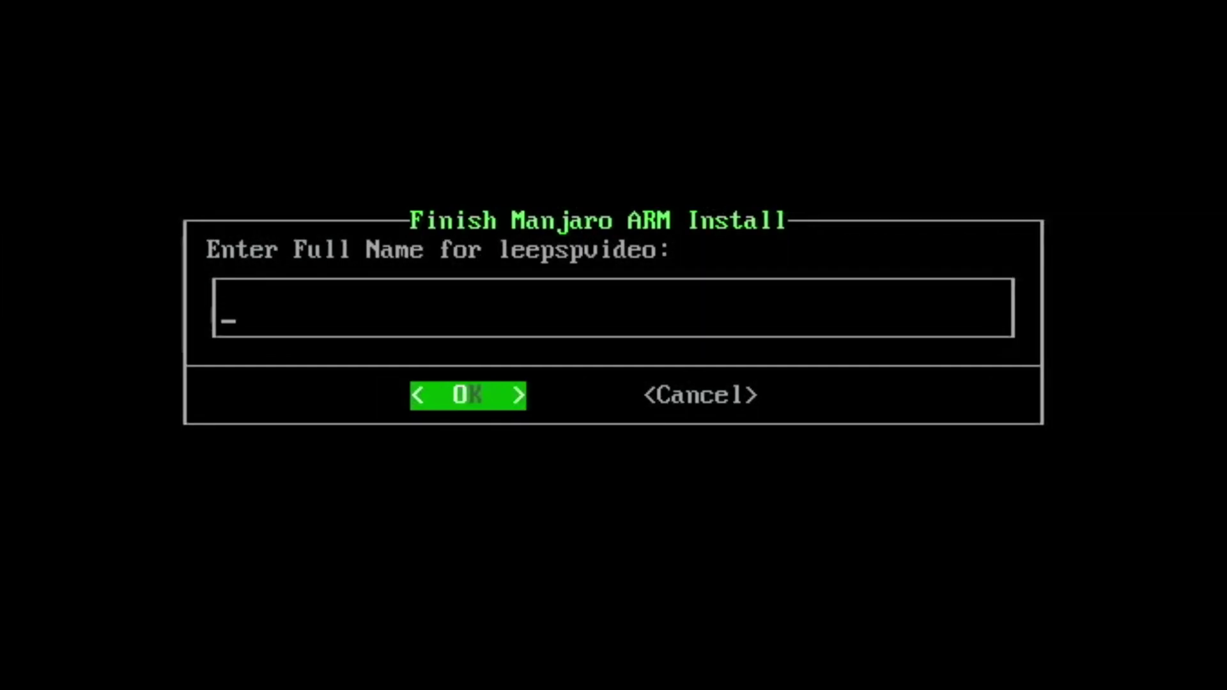
{"action": "type", "text": "le"}
{"action": "key", "text": "Return"}
{"action": "type", "text": "****"}
{"action": "key", "text": "Return"}
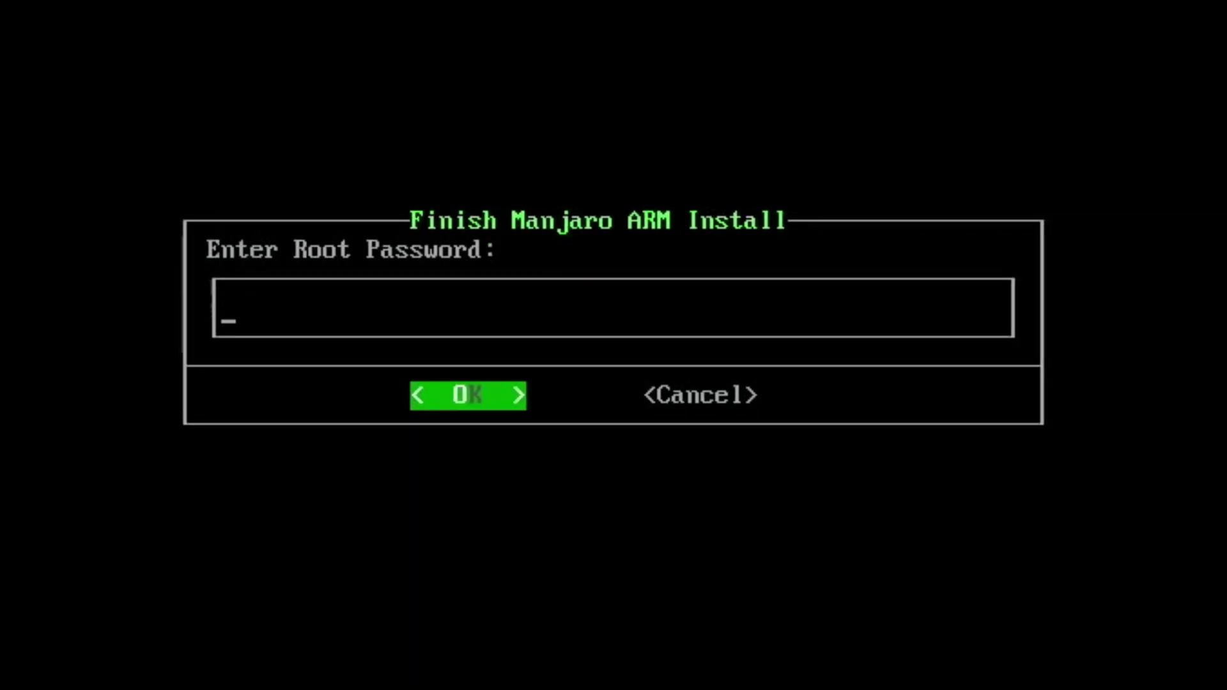
Confirm the root password and choose Europe/London as the timezone.
{"action": "key", "text": "Return"}
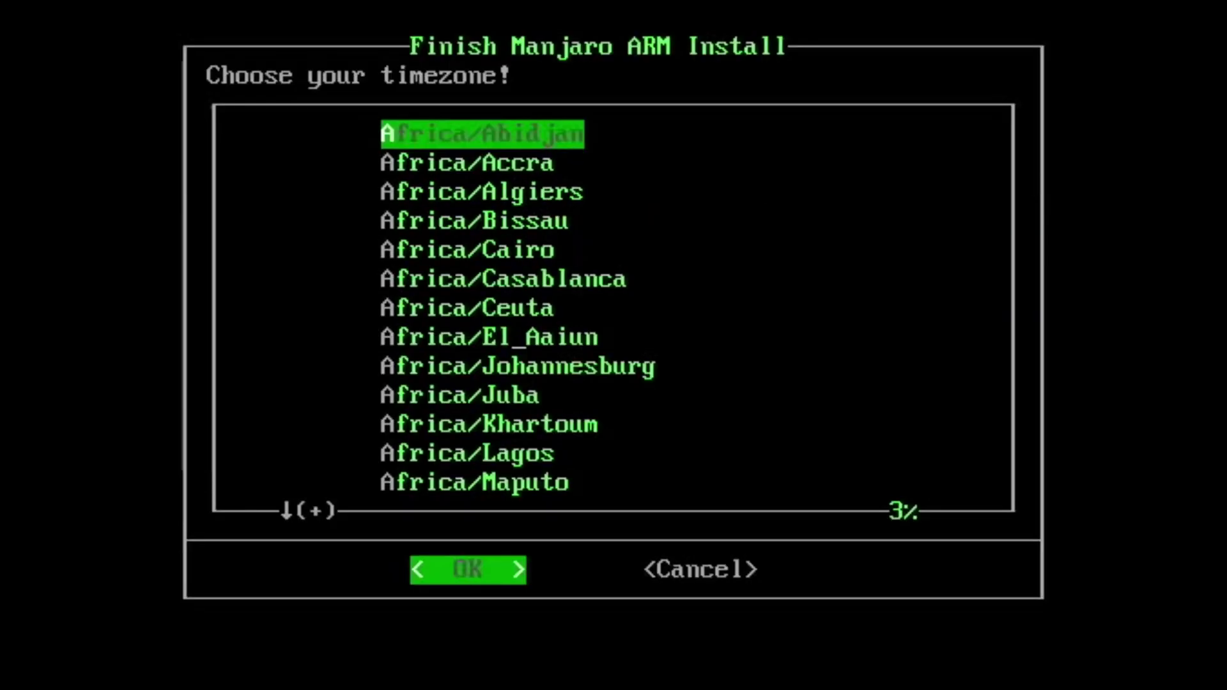
{"action": "key", "text": "Down"}
{"action": "key", "text": "Down"}
{"action": "key", "text": "Down"}
{"action": "key", "text": "Down"}
{"action": "key", "text": "Down"}
{"action": "key", "text": "Down"}
{"action": "key", "text": "Down"}
{"action": "key", "text": "Down"}
{"action": "key", "text": "Down"}
{"action": "key", "text": "Down"}
{"action": "key", "text": "Down"}
{"action": "key", "text": "Down"}
{"action": "key", "text": "Down"}
{"action": "key", "text": "Down"}
{"action": "key", "text": "Down"}
{"action": "key", "text": "Down"}
{"action": "key", "text": "Down"}
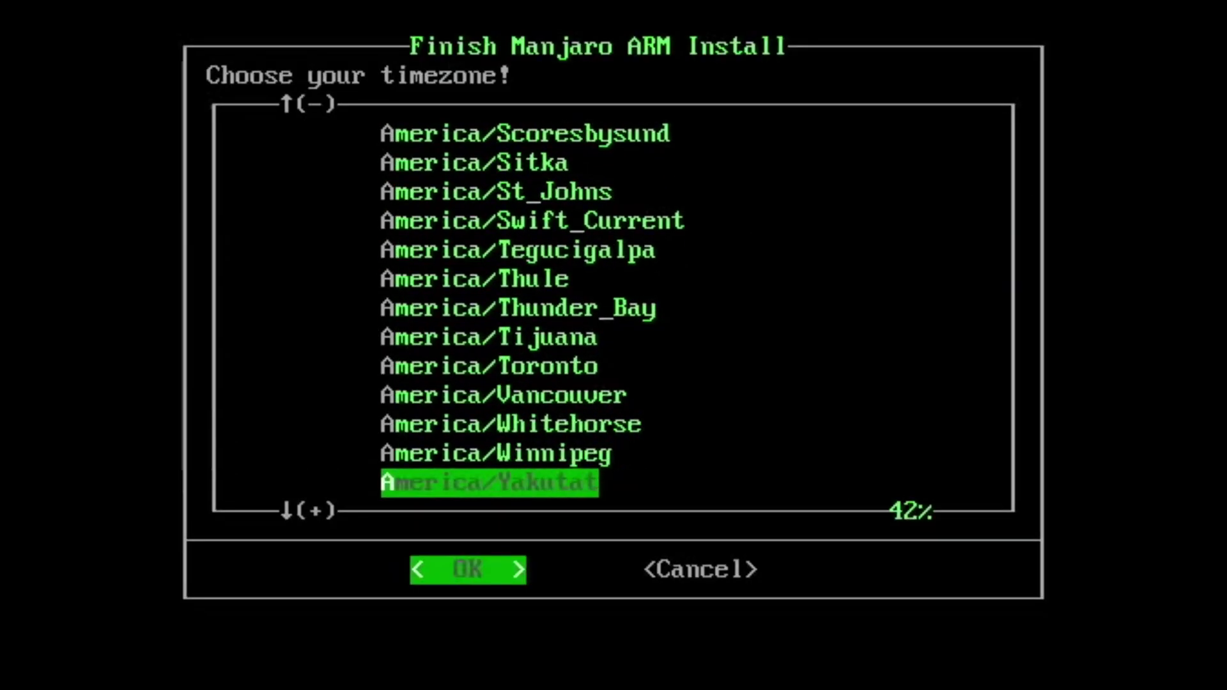
{"action": "key", "text": "Down"}
{"action": "key", "text": "Down"}
{"action": "key", "text": "Down"}
{"action": "key", "text": "Down"}
{"action": "key", "text": "Down"}
{"action": "key", "text": "Down"}
{"action": "key", "text": "Down"}
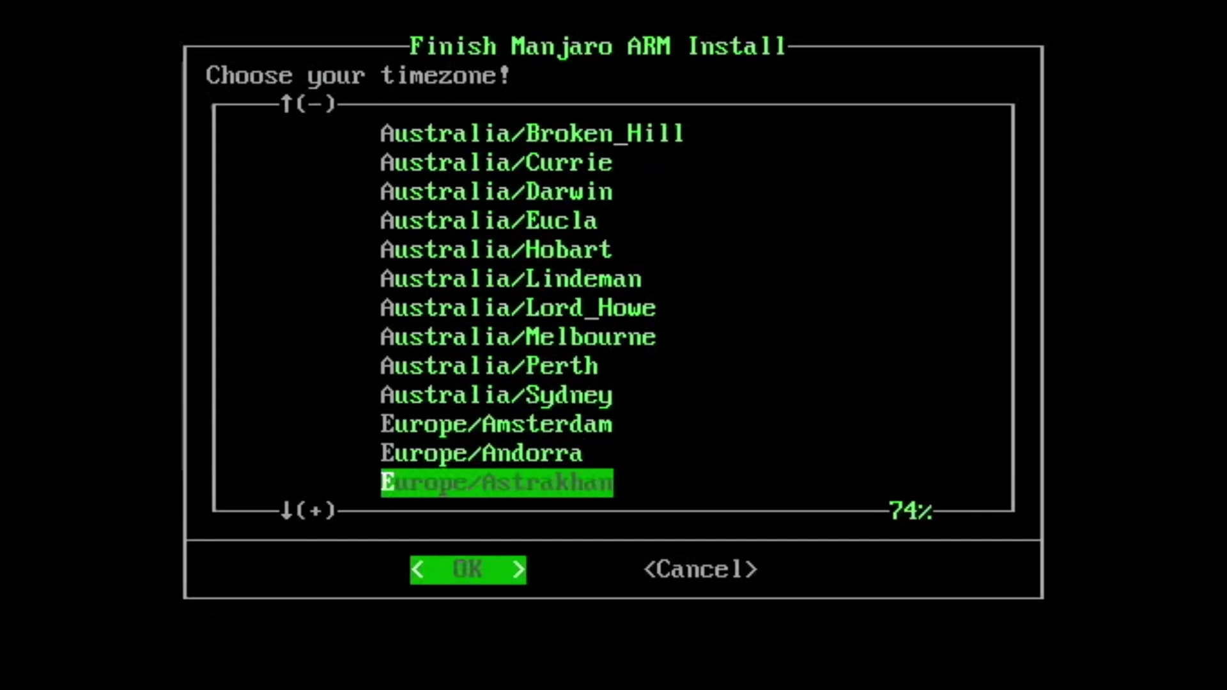
{"action": "key", "text": "Down"}
{"action": "key", "text": "Down"}
{"action": "key", "text": "Down"}
{"action": "key", "text": "Down"}
{"action": "key", "text": "Down"}
{"action": "key", "text": "Down"}
{"action": "key", "text": "Down"}
{"action": "key", "text": "Down"}
{"action": "key", "text": "Down"}
{"action": "key", "text": "Down"}
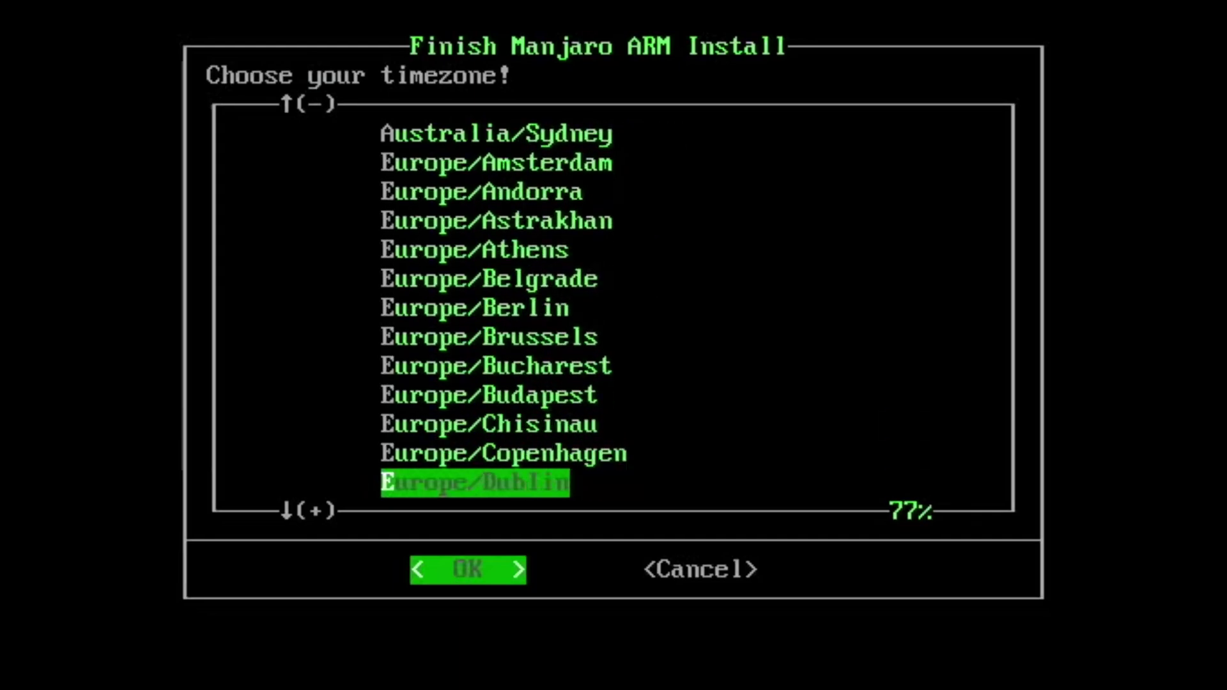
{"action": "key", "text": "Down"}
{"action": "key", "text": "Down"}
{"action": "key", "text": "Down"}
{"action": "key", "text": "Down"}
{"action": "key", "text": "Down"}
{"action": "key", "text": "Down"}
{"action": "key", "text": "Down"}
{"action": "key", "text": "Down"}
{"action": "key", "text": "Down"}
{"action": "key", "text": "Down"}
{"action": "key", "text": "Down"}
{"action": "key", "text": "Down"}
{"action": "key", "text": "Down"}
{"action": "key", "text": "Down"}
{"action": "key", "text": "Down"}
{"action": "key", "text": "Down"}
{"action": "key", "text": "Down"}
{"action": "key", "text": "Down"}
{"action": "key", "text": "Down"}
{"action": "key", "text": "Down"}
{"action": "key", "text": "Up"}
{"action": "key", "text": "Up"}
{"action": "key", "text": "Up"}
{"action": "key", "text": "Up"}
{"action": "key", "text": "Up"}
{"action": "key", "text": "Up"}
{"action": "key", "text": "Up"}
{"action": "key", "text": "Up"}
{"action": "key", "text": "Up"}
{"action": "key", "text": "Up"}
{"action": "key", "text": "Up"}
{"action": "key", "text": "Up"}
{"action": "key", "text": "Up"}
{"action": "key", "text": "Up"}
{"action": "key", "text": "Up"}
{"action": "key", "text": "Up"}
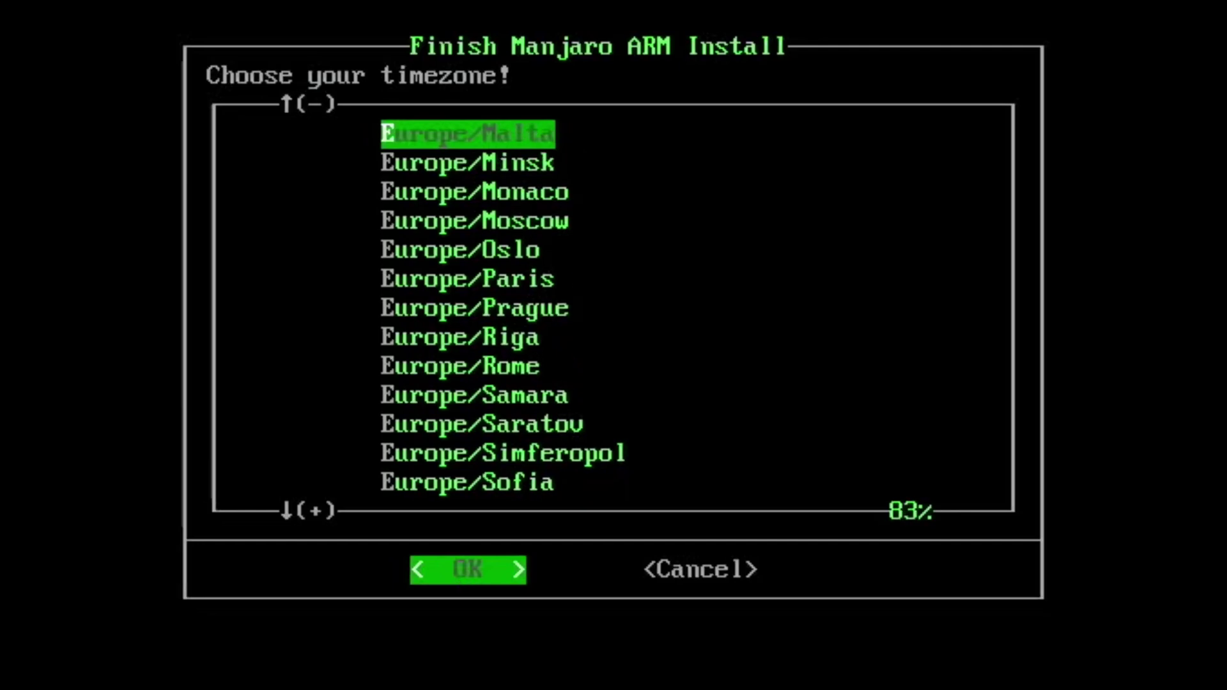
{"action": "key", "text": "Up"}
{"action": "key", "text": "Up"}
{"action": "key", "text": "Up"}
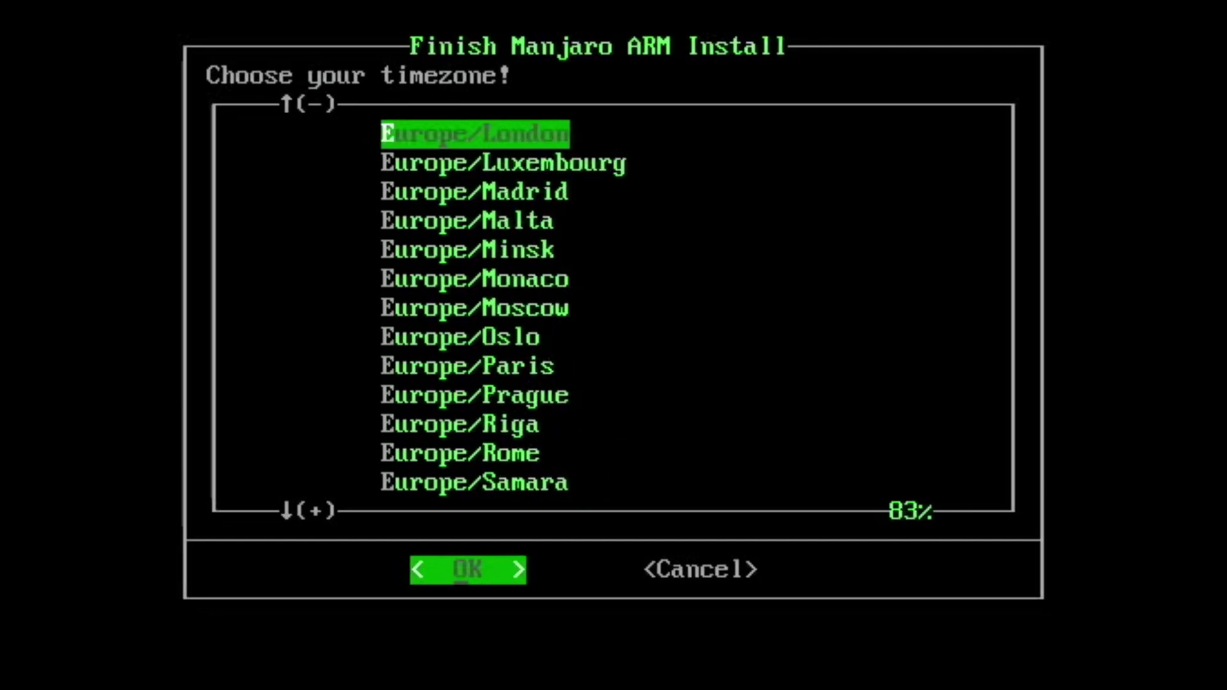
{"action": "key", "text": "Return"}
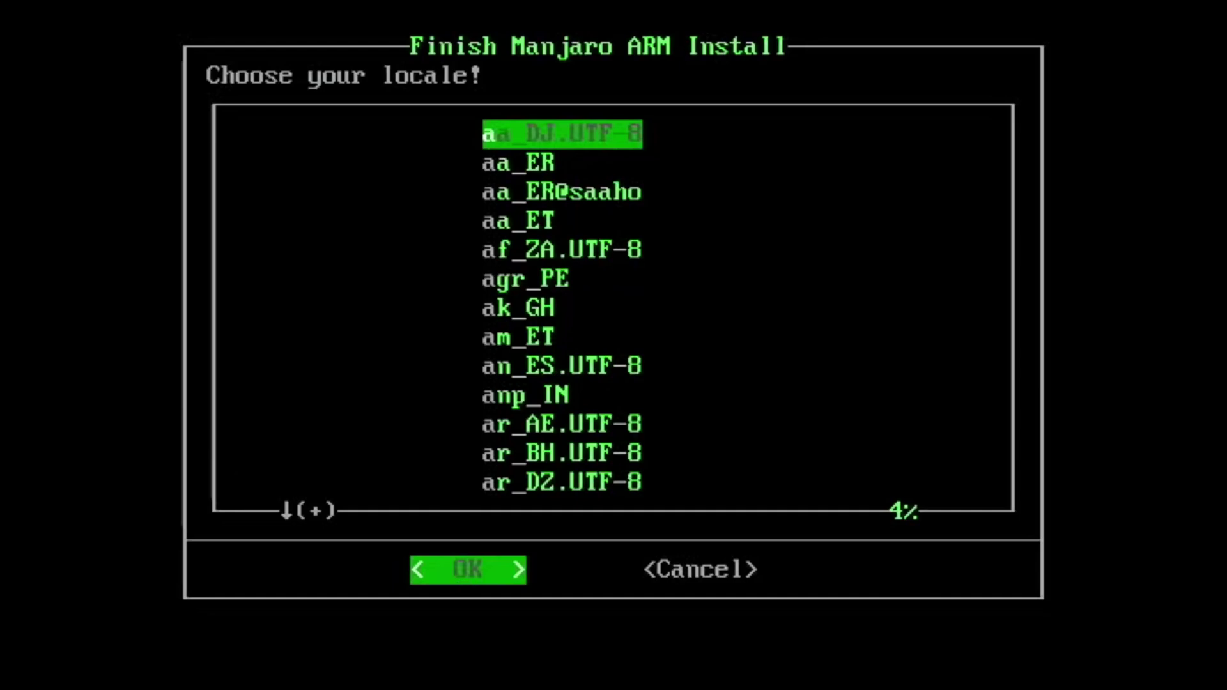
Set the locale to en_GB.UTF-8 and the hostname to manjaro.
{"action": "key", "text": "Down"}
{"action": "key", "text": "Down"}
{"action": "key", "text": "Down"}
{"action": "key", "text": "Down"}
{"action": "key", "text": "Page_Down"}
{"action": "key", "text": "Page_Down"}
{"action": "key", "text": "Page_Down"}
{"action": "key", "text": "Page_Down"}
{"action": "key", "text": "Page_Down"}
{"action": "key", "text": "Page_Down"}
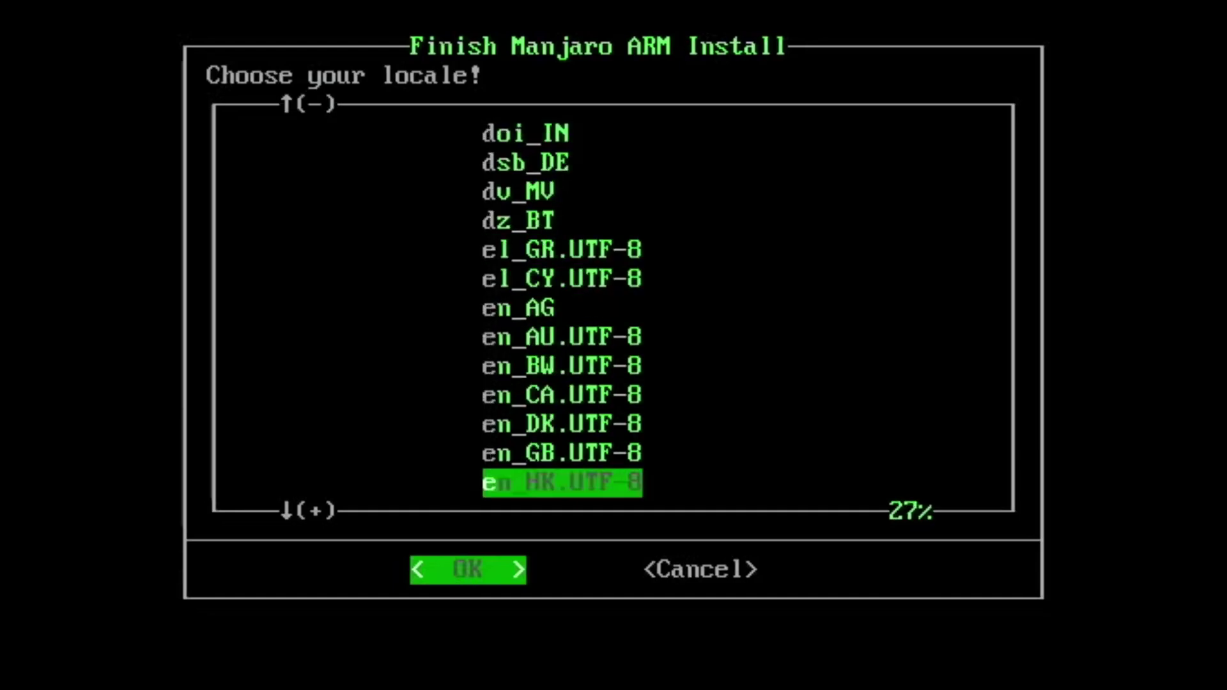
{"action": "key", "text": "Up"}
{"action": "key", "text": "Return"}
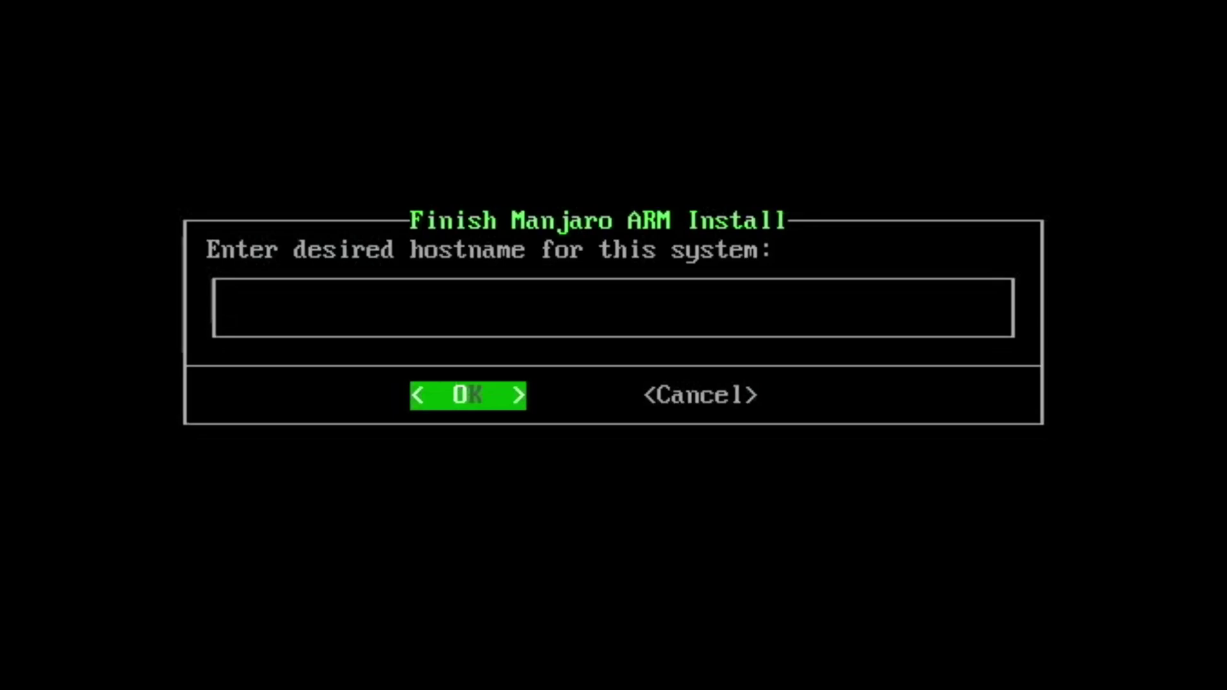
{"action": "type", "text": "manjaro"}
{"action": "key", "text": "Return"}
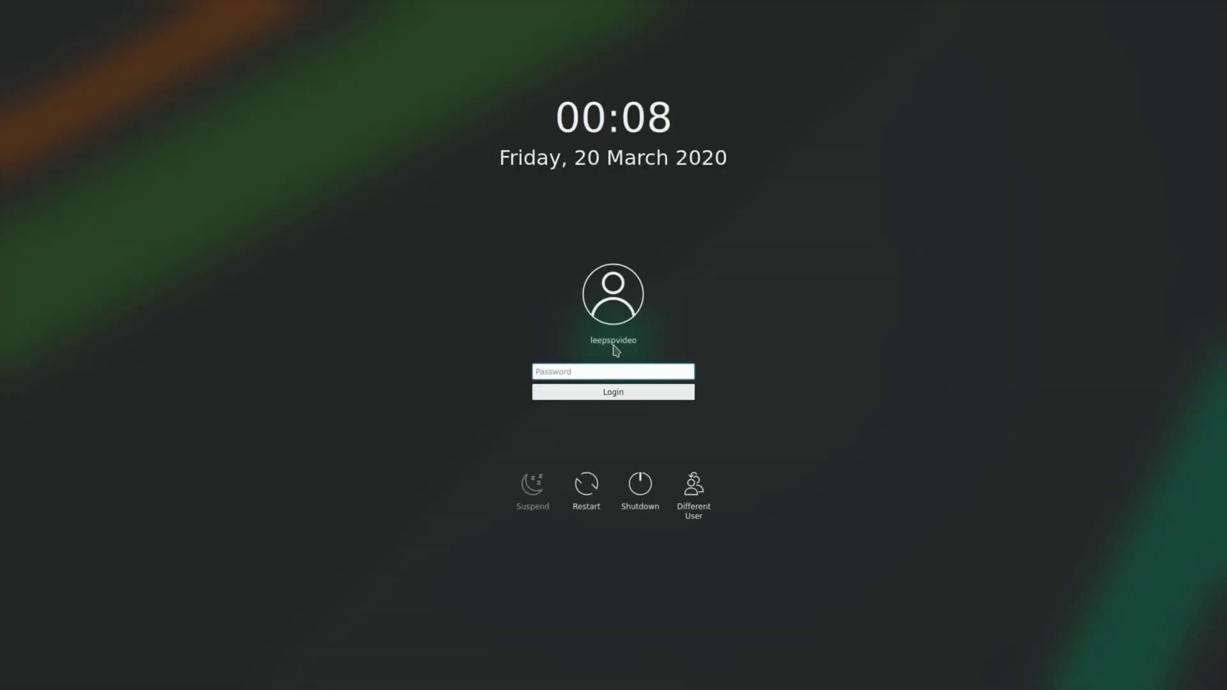
Enter the user's password on the login screen and sign in to Plasma.
{"action": "type", "text": "•"}
{"action": "key", "text": "Return"}
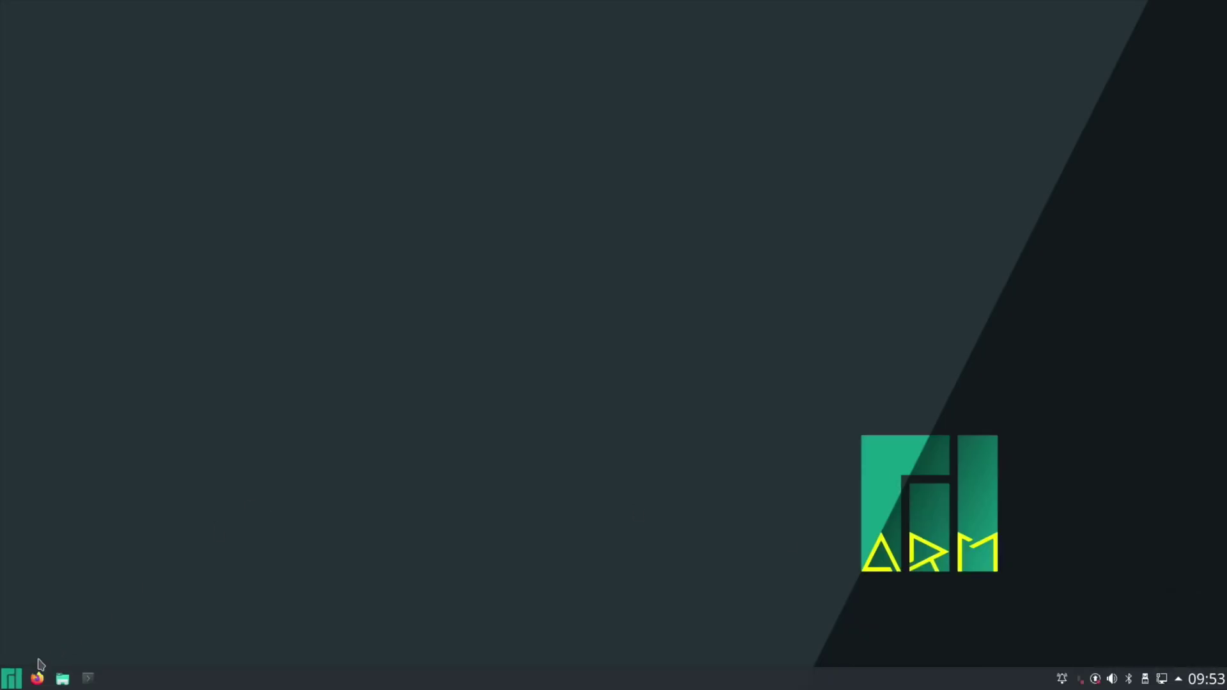
In the application launcher, view the Development category and clear a test search for 'fi'.
{"action": "left_click", "coordinate": [13, 679]}
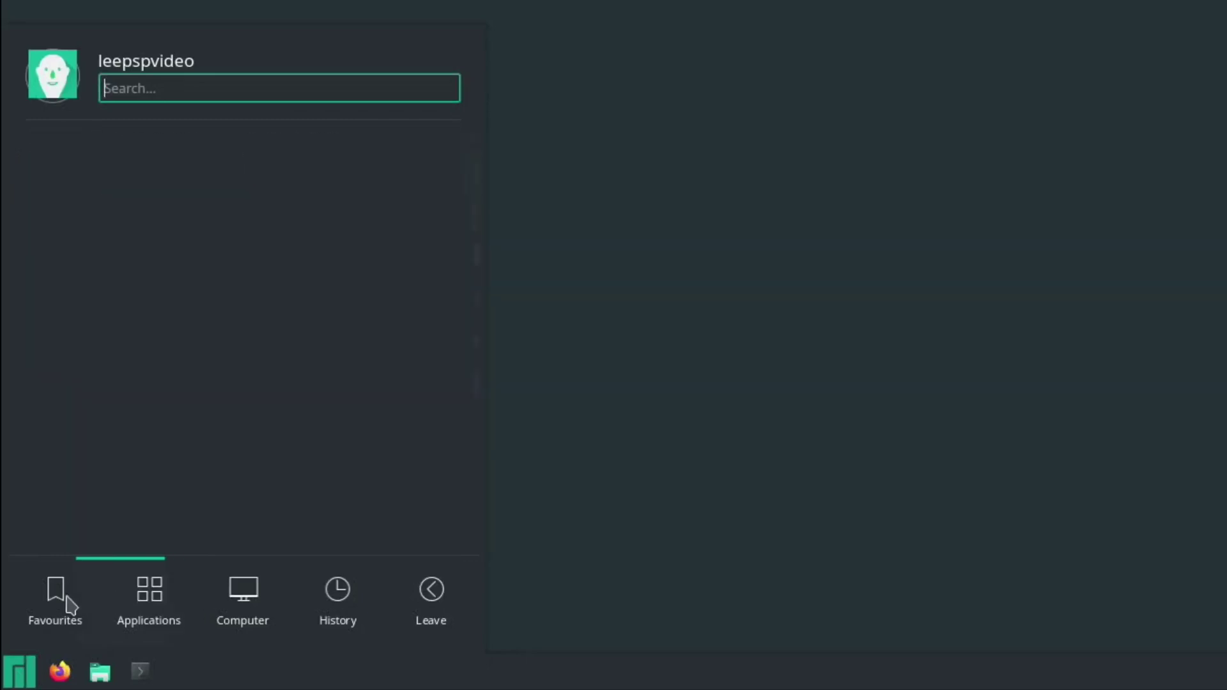
{"action": "mouse_move", "coordinate": [149, 601]}
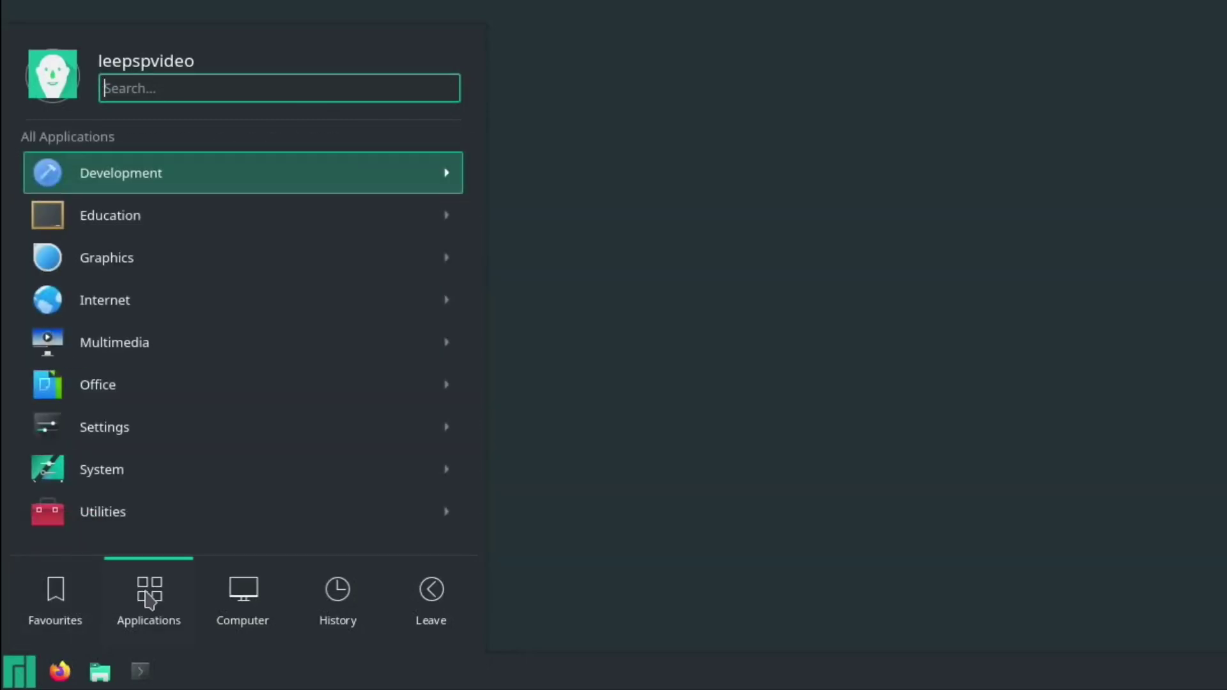
{"action": "left_click", "coordinate": [148, 190]}
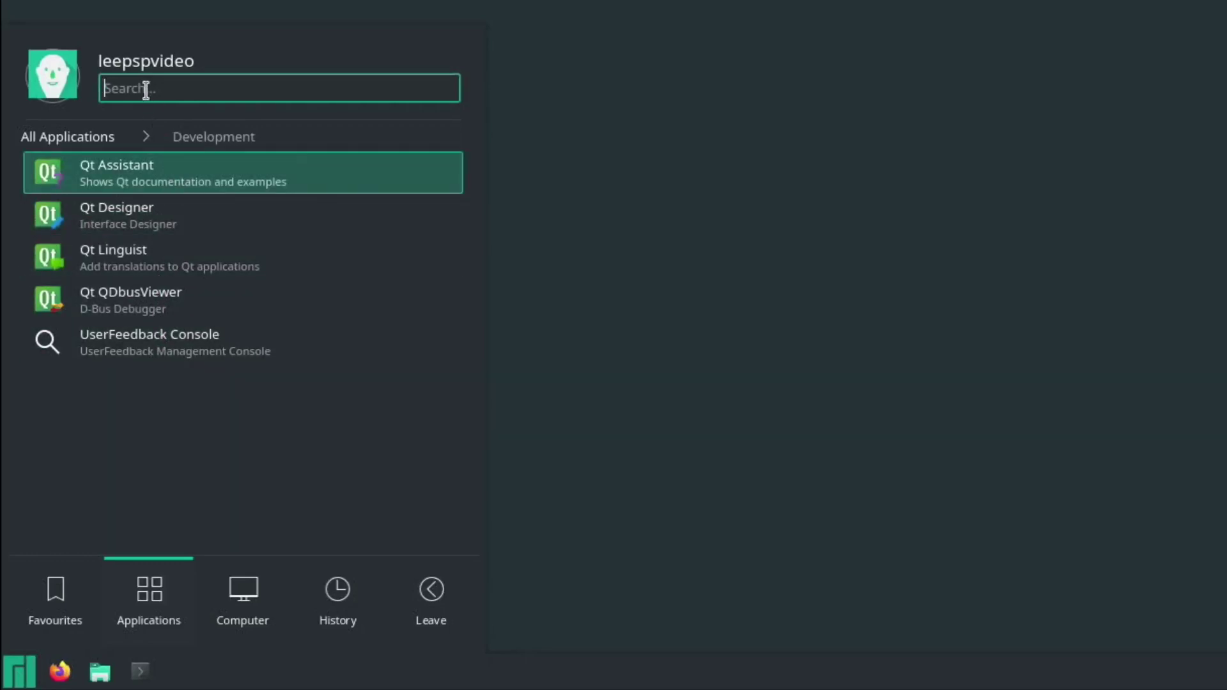
{"action": "type", "text": "fir"}
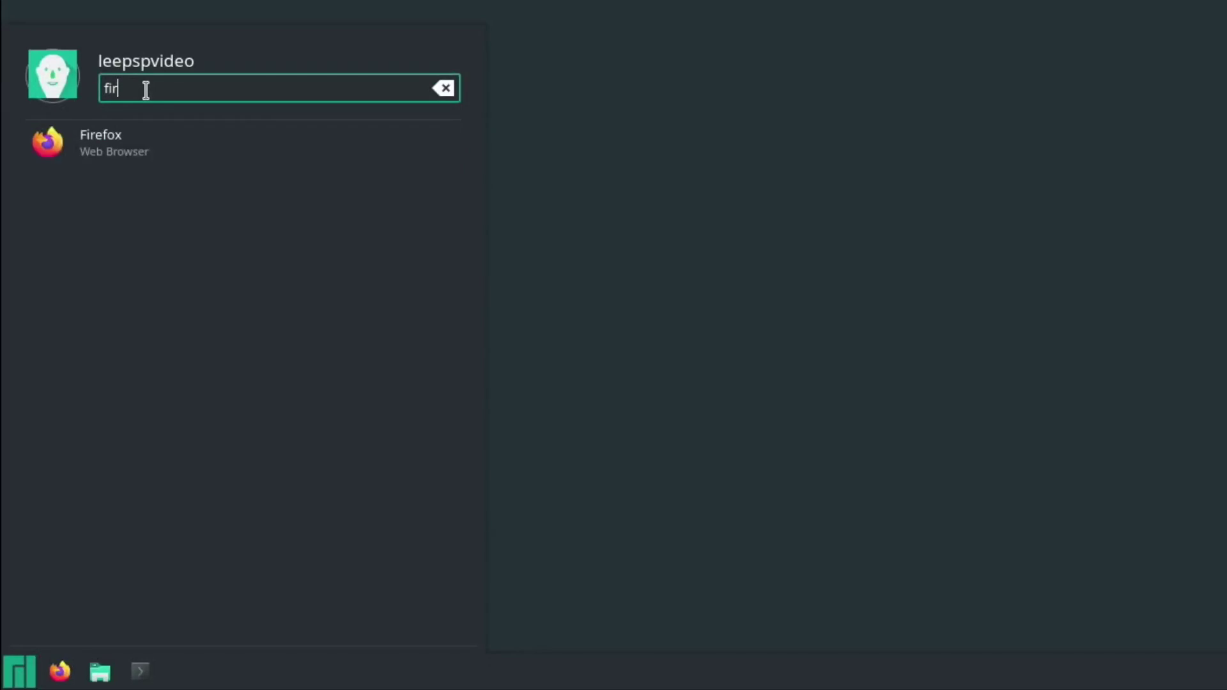
{"action": "key", "text": "BackSpace"}
{"action": "key", "text": "BackSpace"}
{"action": "key", "text": "BackSpace"}
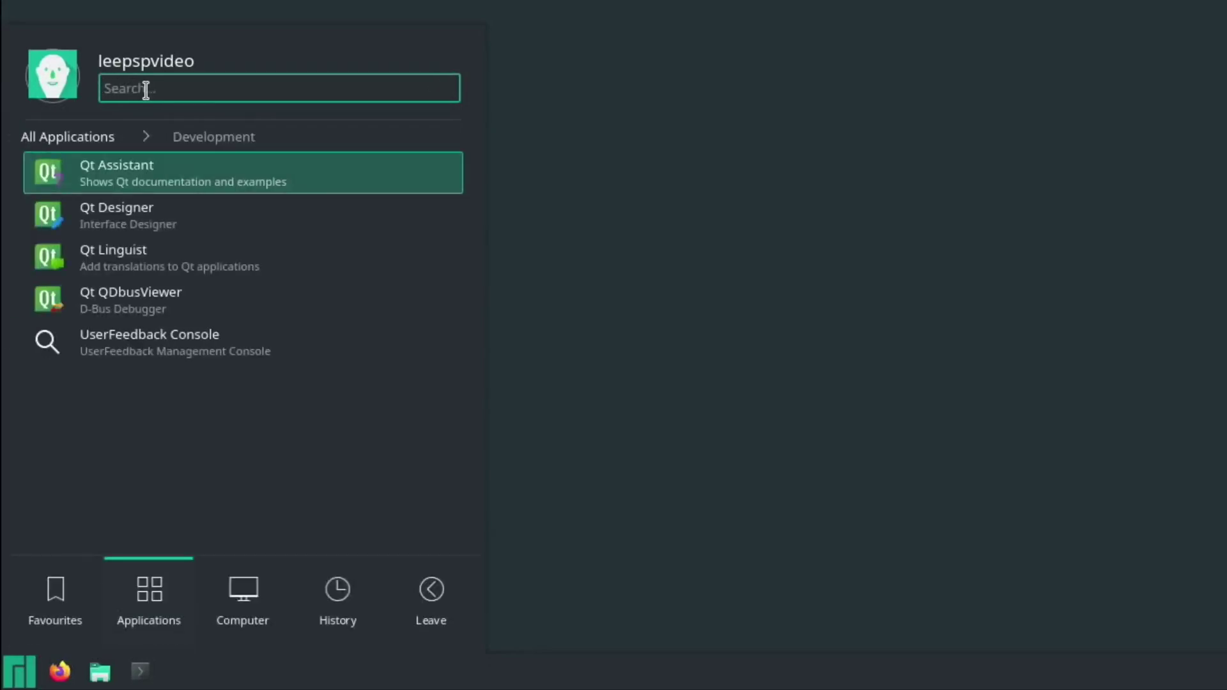
Browse the Education, Internet, Multimedia, Office and Settings application categories.
{"action": "left_click", "coordinate": [88, 140]}
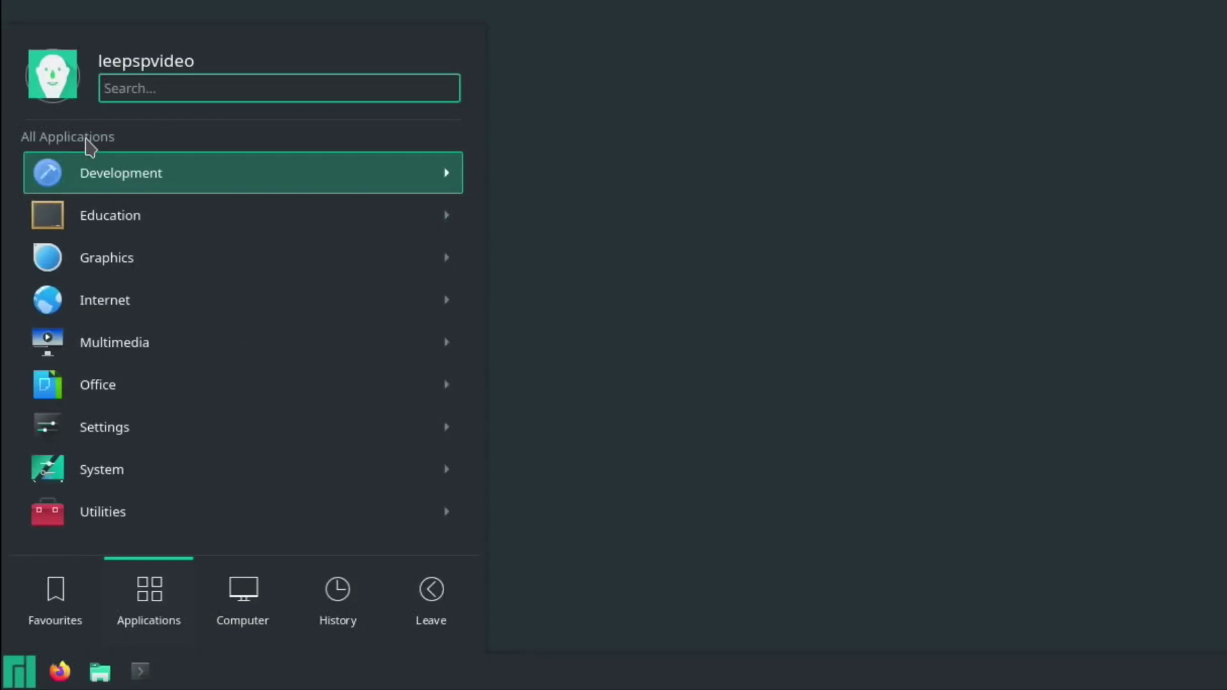
{"action": "left_click", "coordinate": [81, 229]}
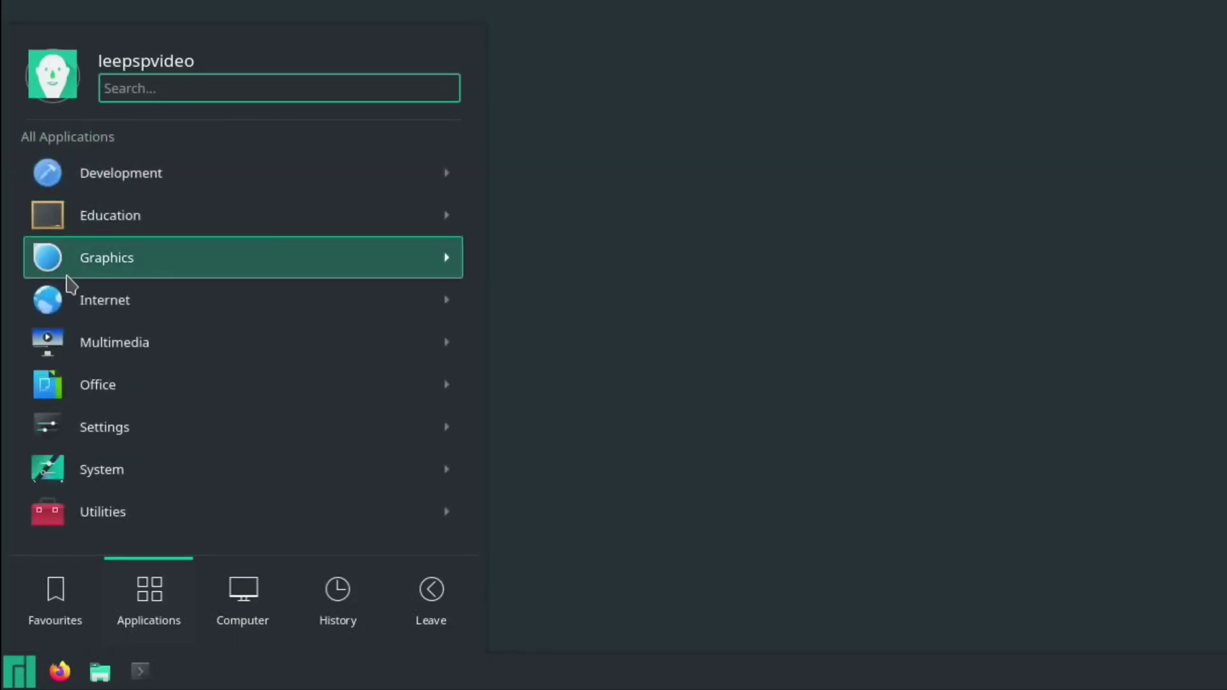
{"action": "left_click", "coordinate": [71, 303]}
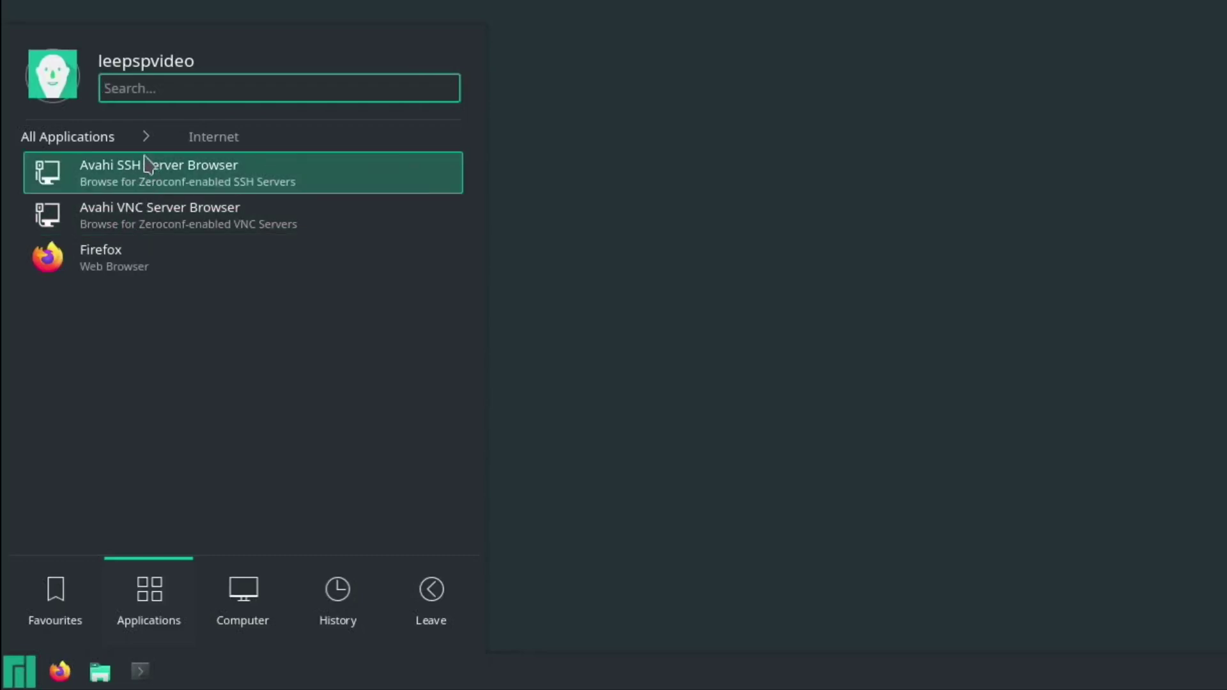
{"action": "left_click", "coordinate": [27, 135]}
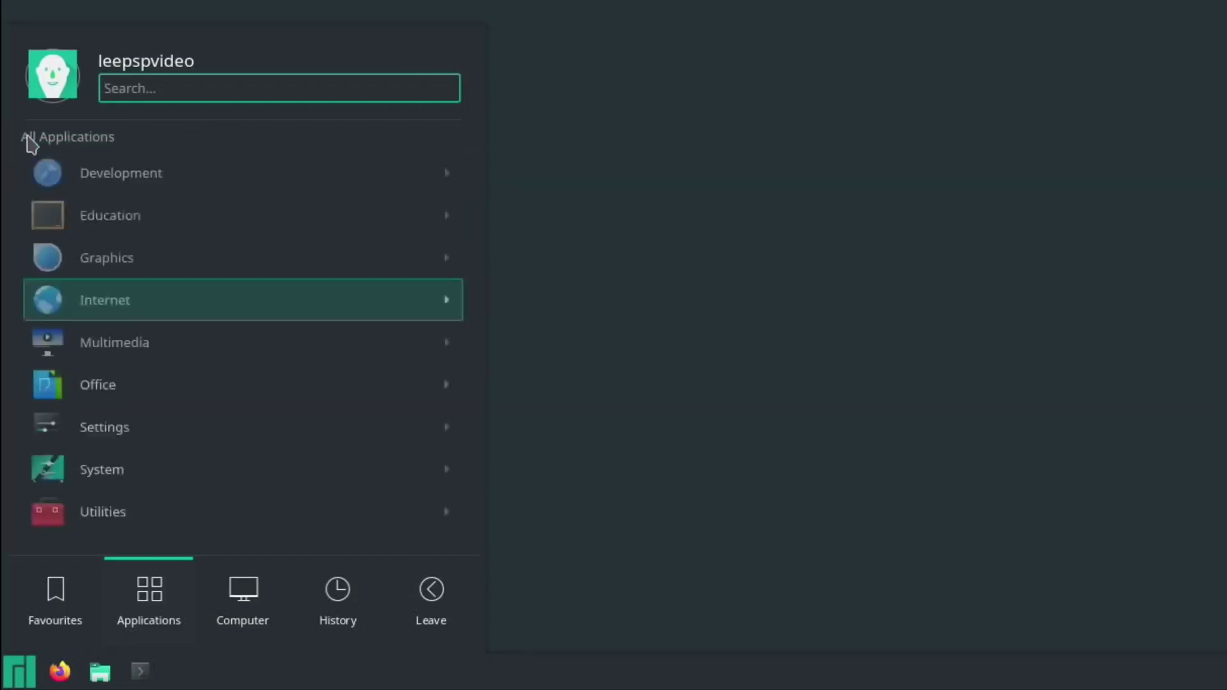
{"action": "left_click", "coordinate": [82, 350]}
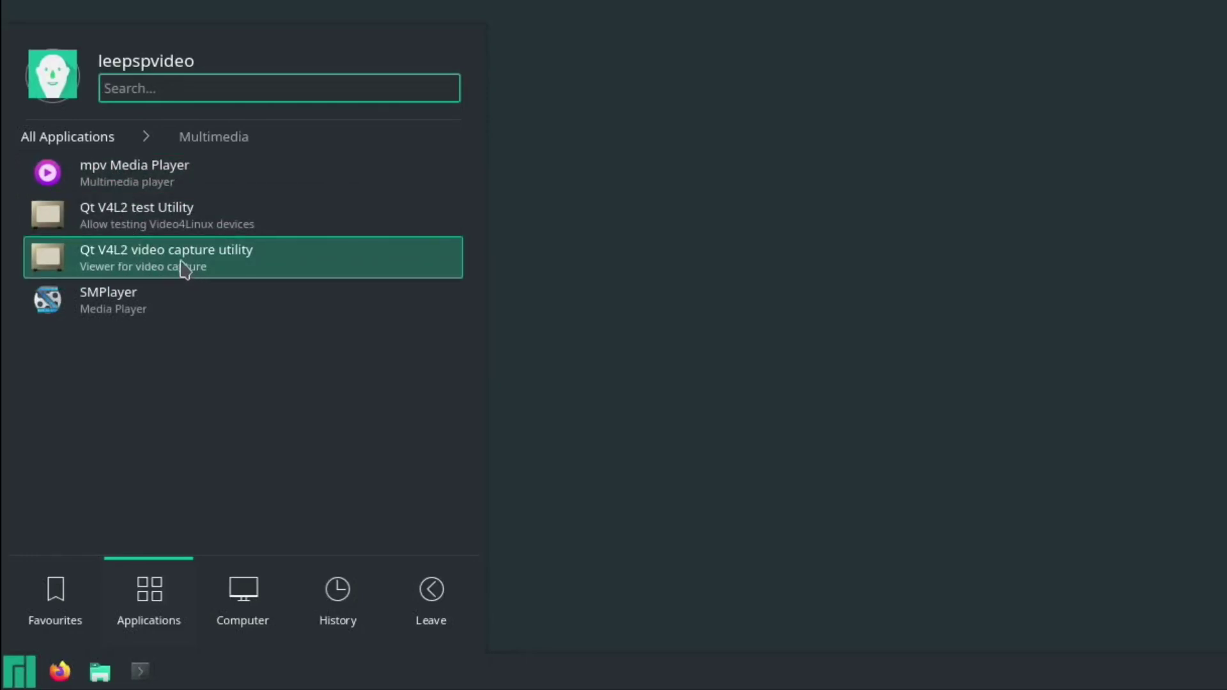
{"action": "left_click", "coordinate": [34, 138]}
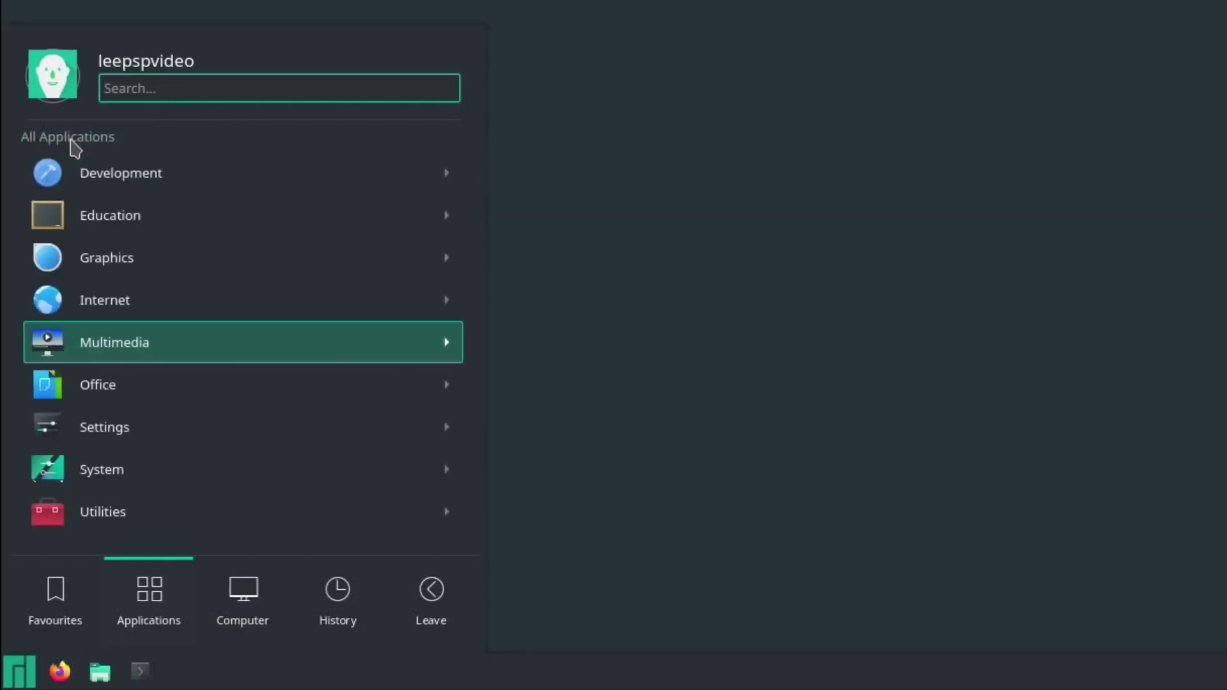
{"action": "left_click", "coordinate": [83, 384]}
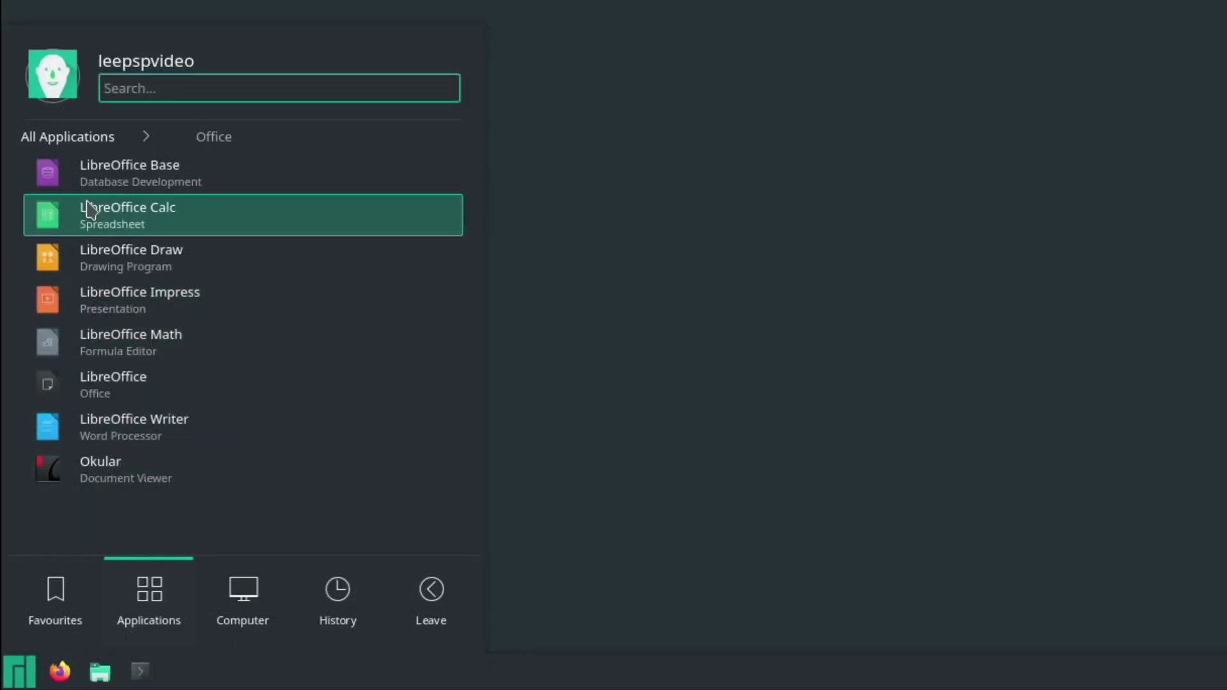
{"action": "left_click", "coordinate": [35, 138]}
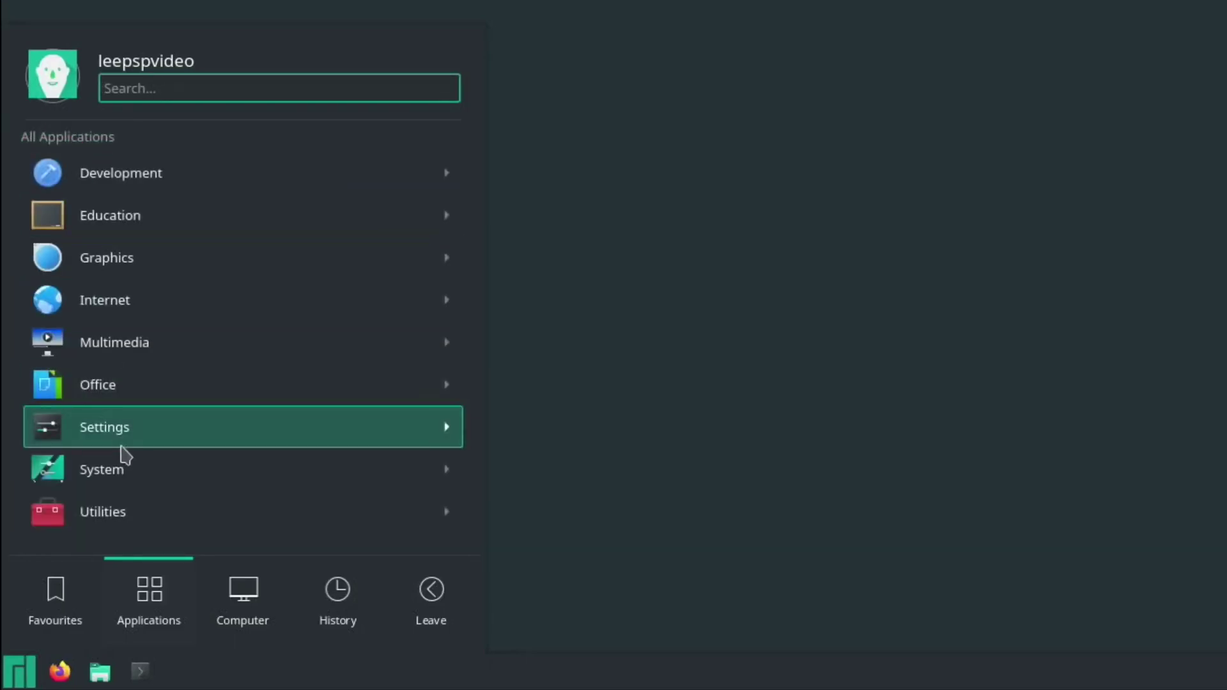
{"action": "left_click", "coordinate": [101, 434]}
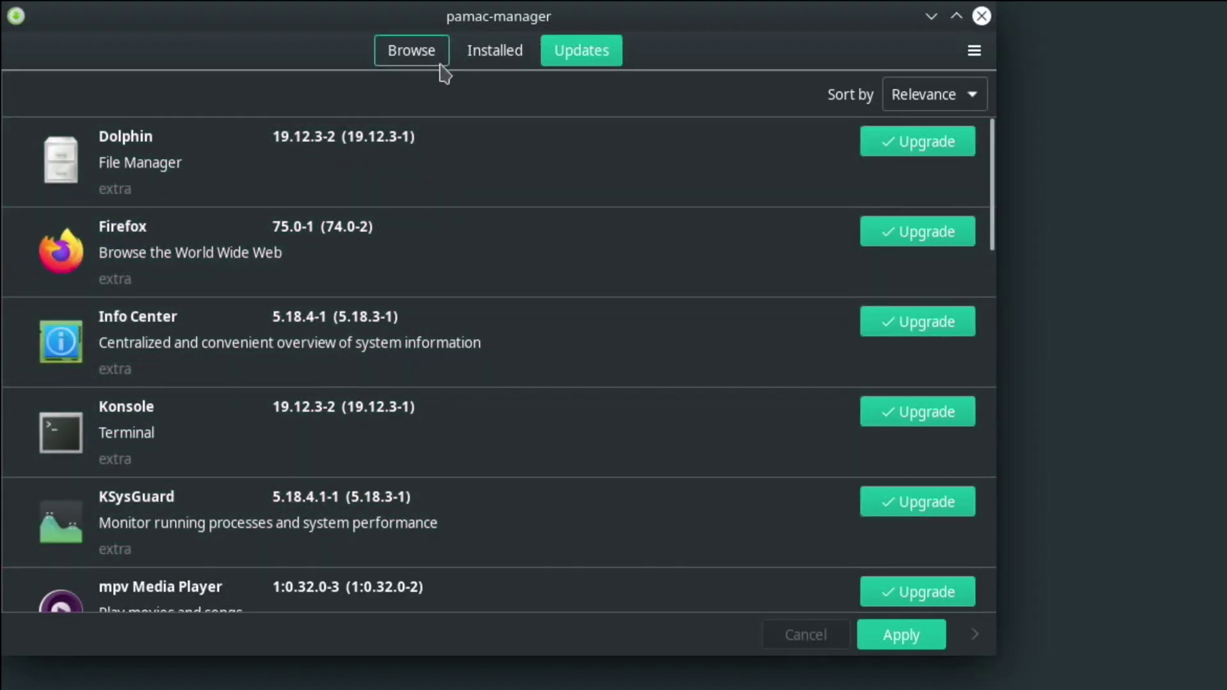
Switch Pamac to the Installed tab to list installed packages with their sizes.
{"action": "left_click", "coordinate": [462, 53]}
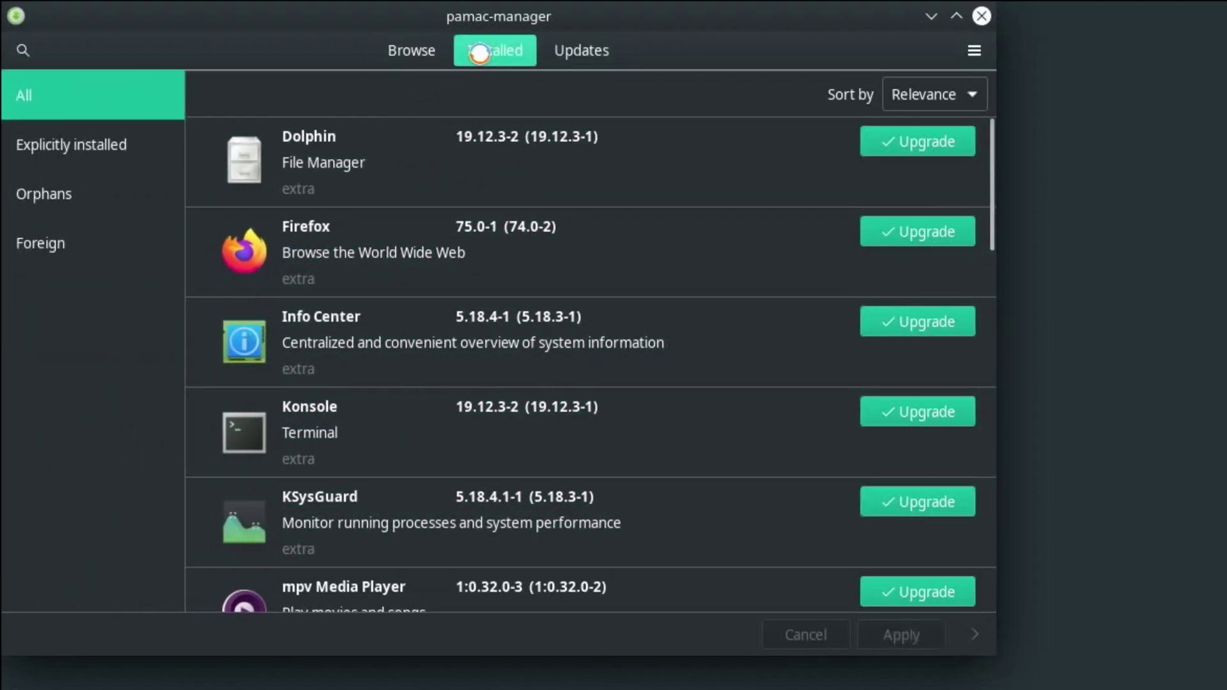
Browse the Photo & Video, Music & Audio, Productivity, Communication & News and Education & Science categories.
{"action": "left_click", "coordinate": [422, 56]}
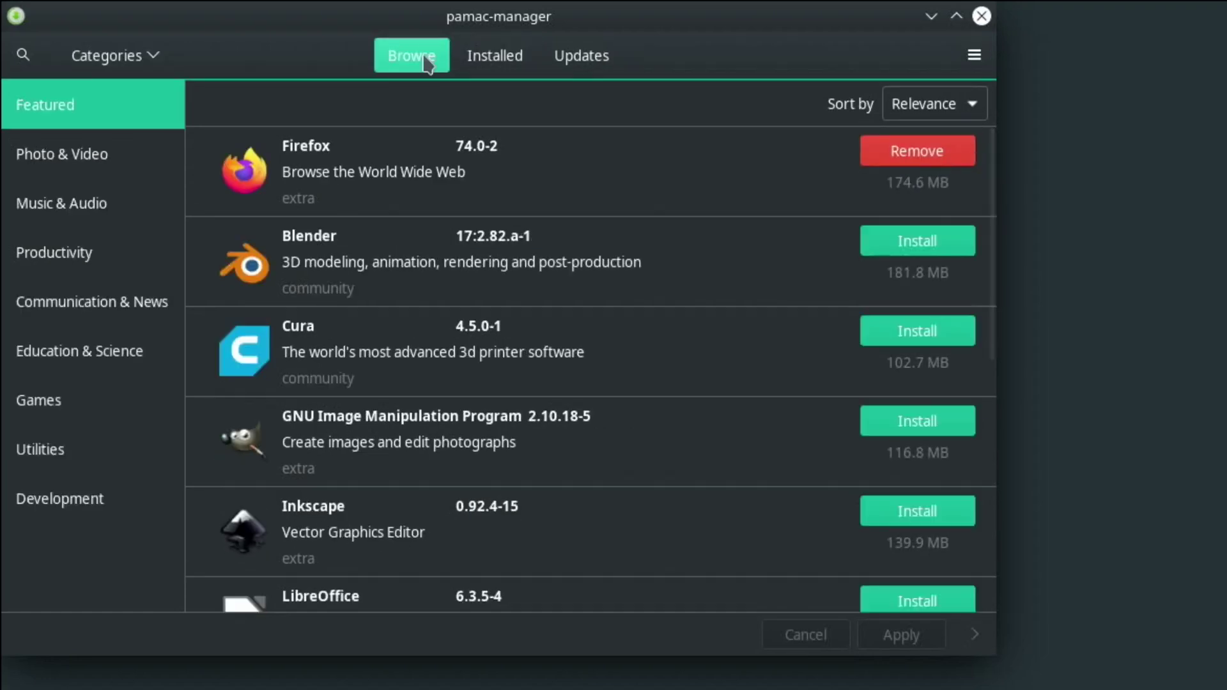
{"action": "left_click", "coordinate": [152, 150]}
{"action": "left_click", "coordinate": [109, 202]}
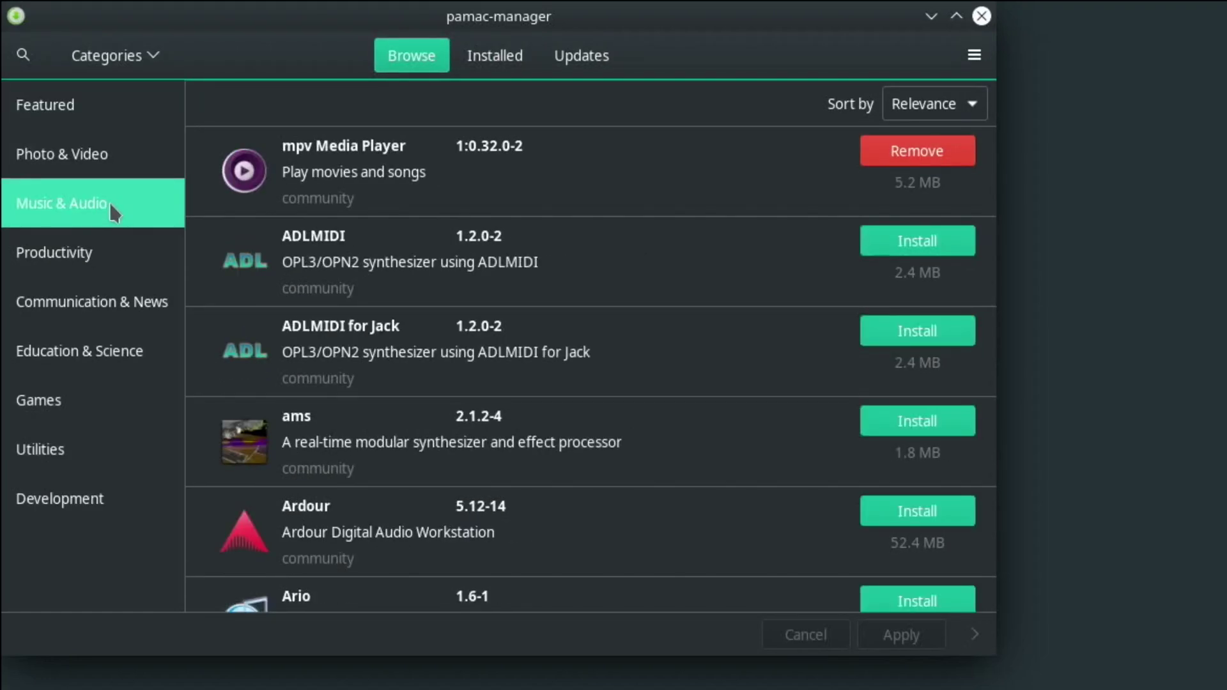
{"action": "left_click", "coordinate": [77, 252]}
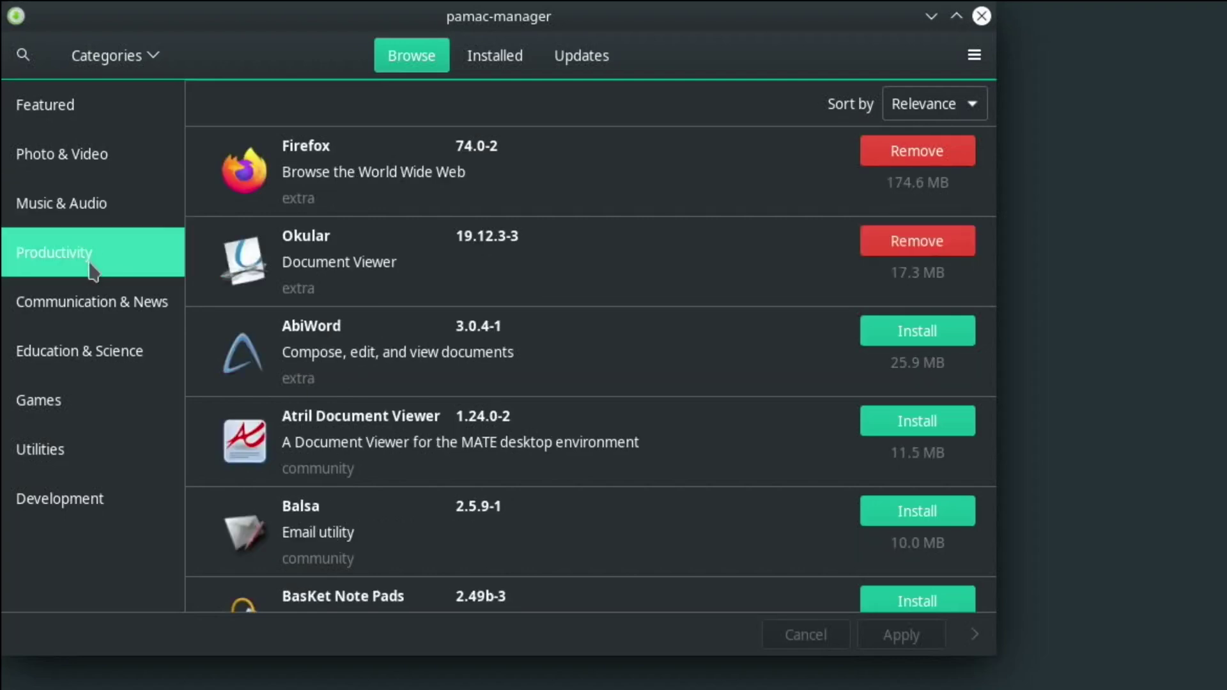
{"action": "left_click", "coordinate": [90, 301]}
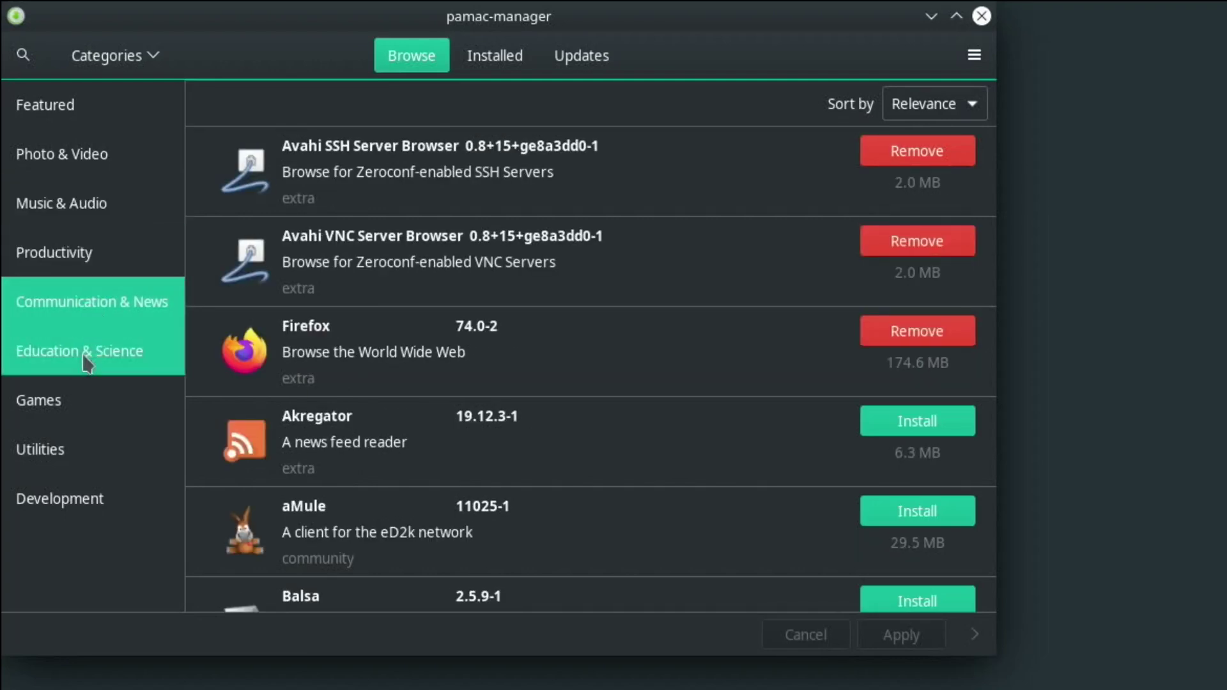
{"action": "left_click", "coordinate": [83, 355]}
{"action": "left_click", "coordinate": [77, 298]}
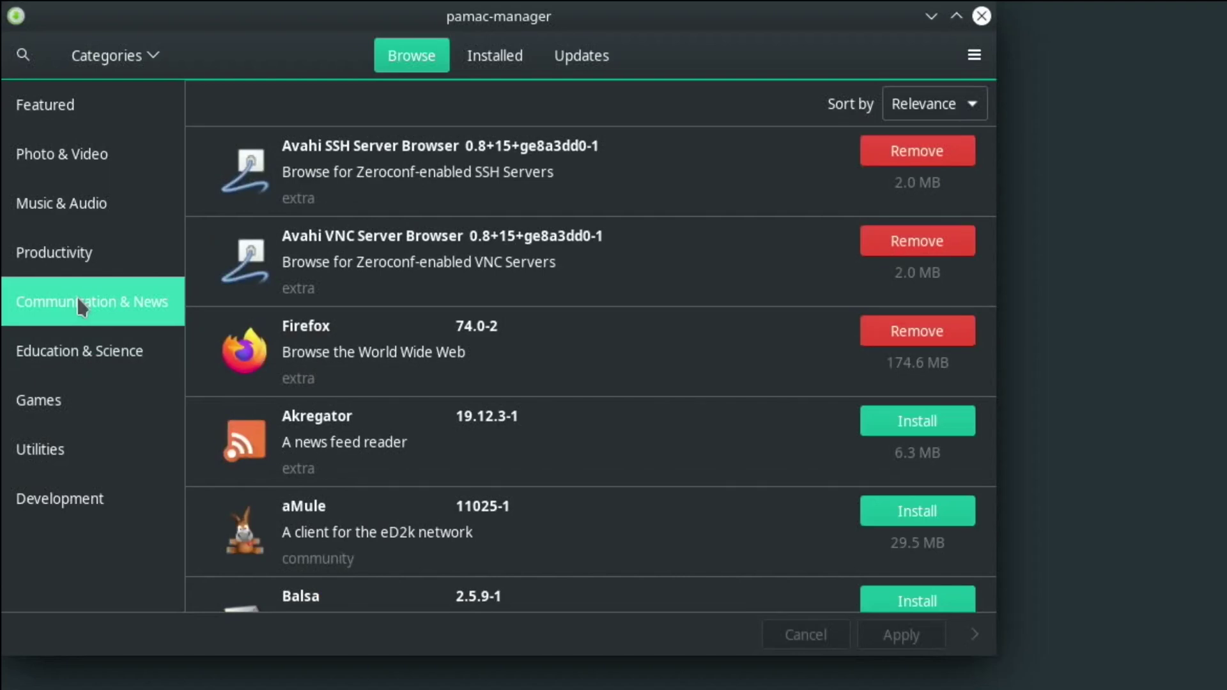
{"action": "scroll", "coordinate": [427, 358], "scroll_direction": "down", "scroll_amount": 3}
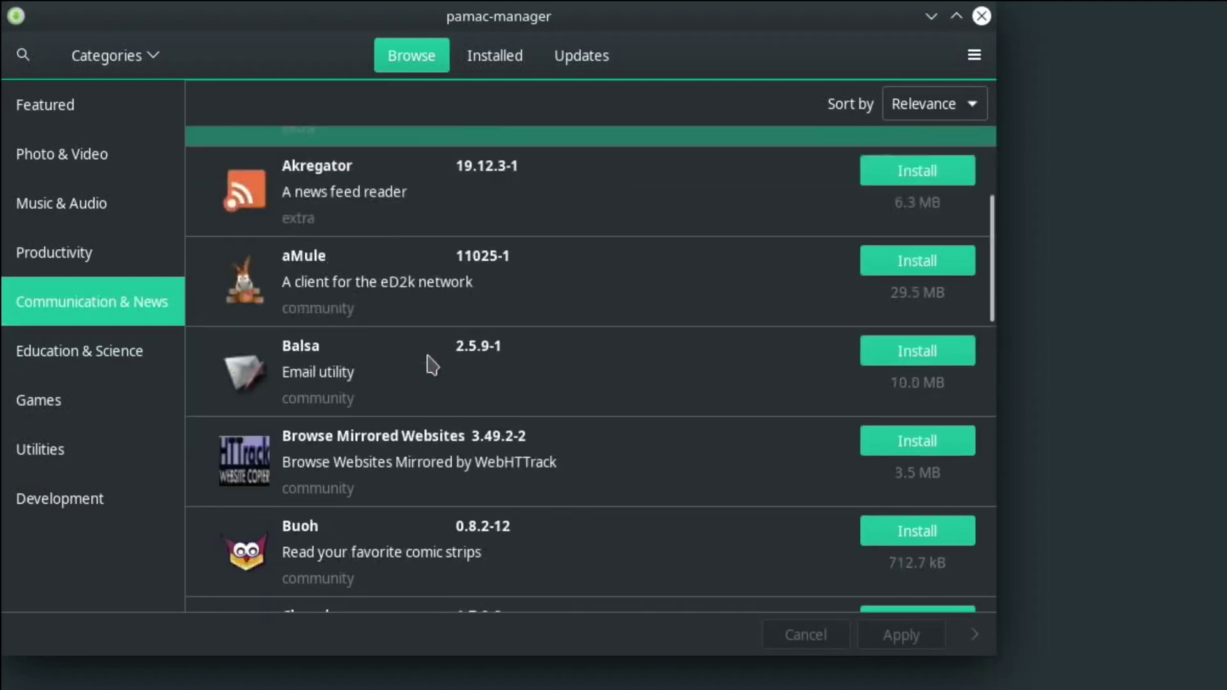
{"action": "scroll", "coordinate": [433, 365], "scroll_direction": "down", "scroll_amount": 3}
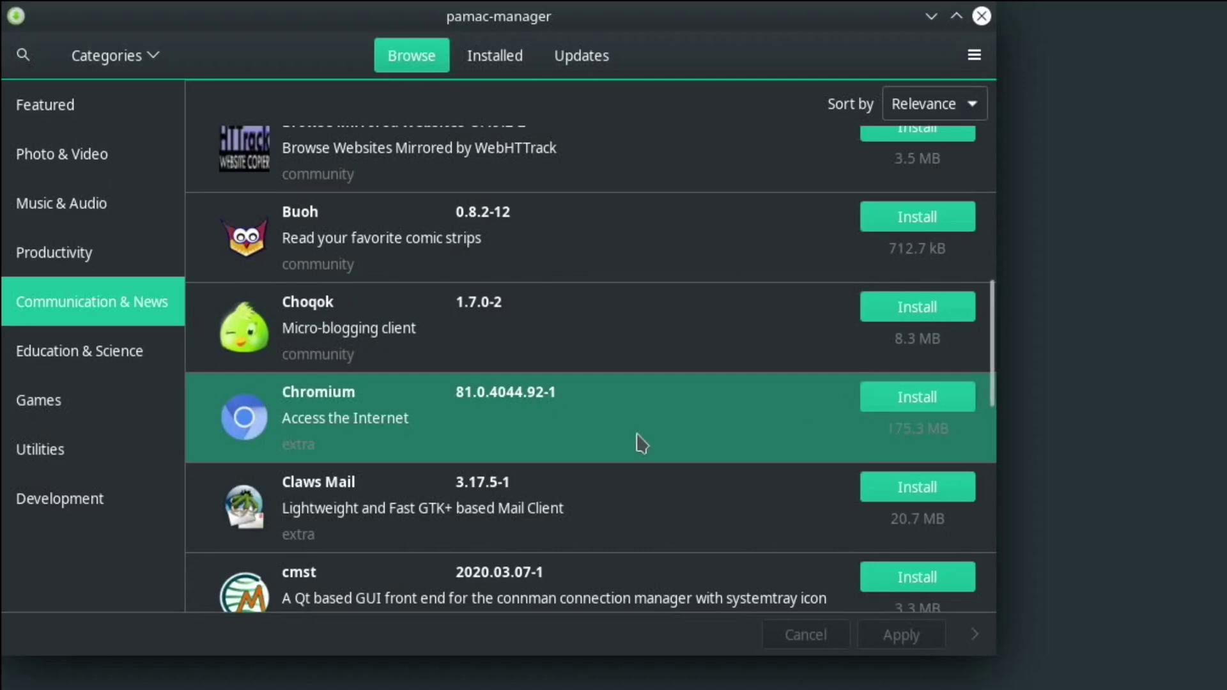
{"action": "scroll", "coordinate": [638, 441], "scroll_direction": "down", "scroll_amount": 4}
Scroll through the packages in the Games category.
{"action": "left_click", "coordinate": [138, 398]}
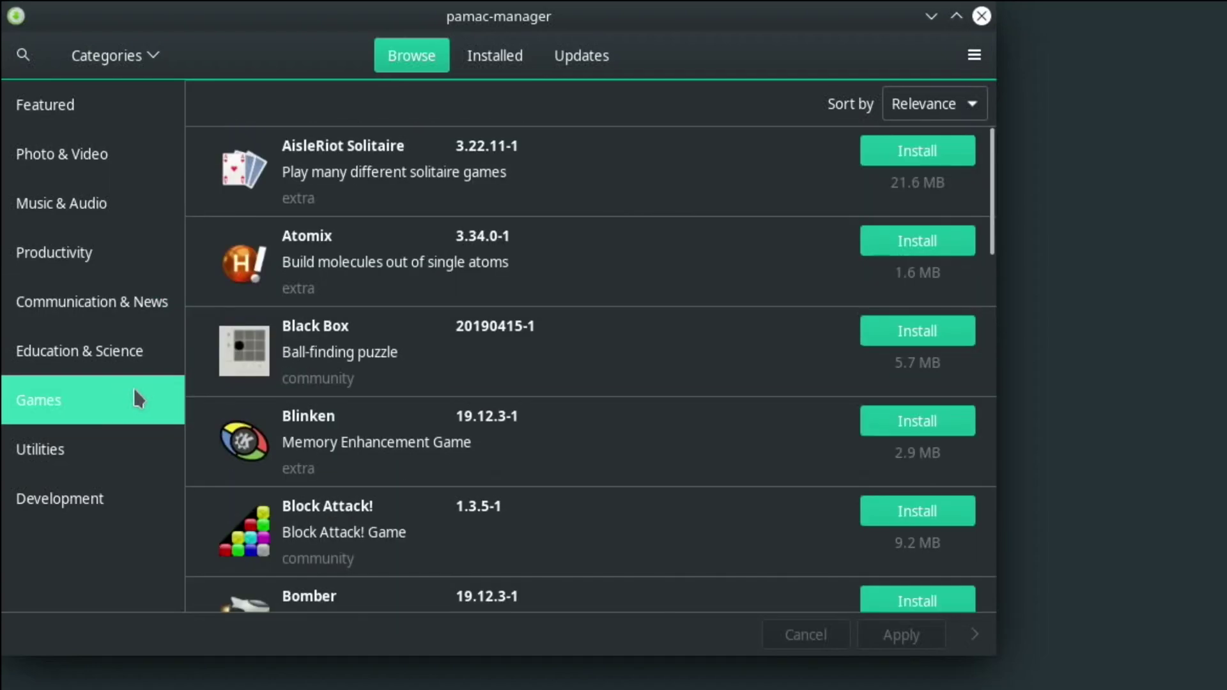
{"action": "scroll", "coordinate": [450, 276], "scroll_direction": "down", "scroll_amount": 10}
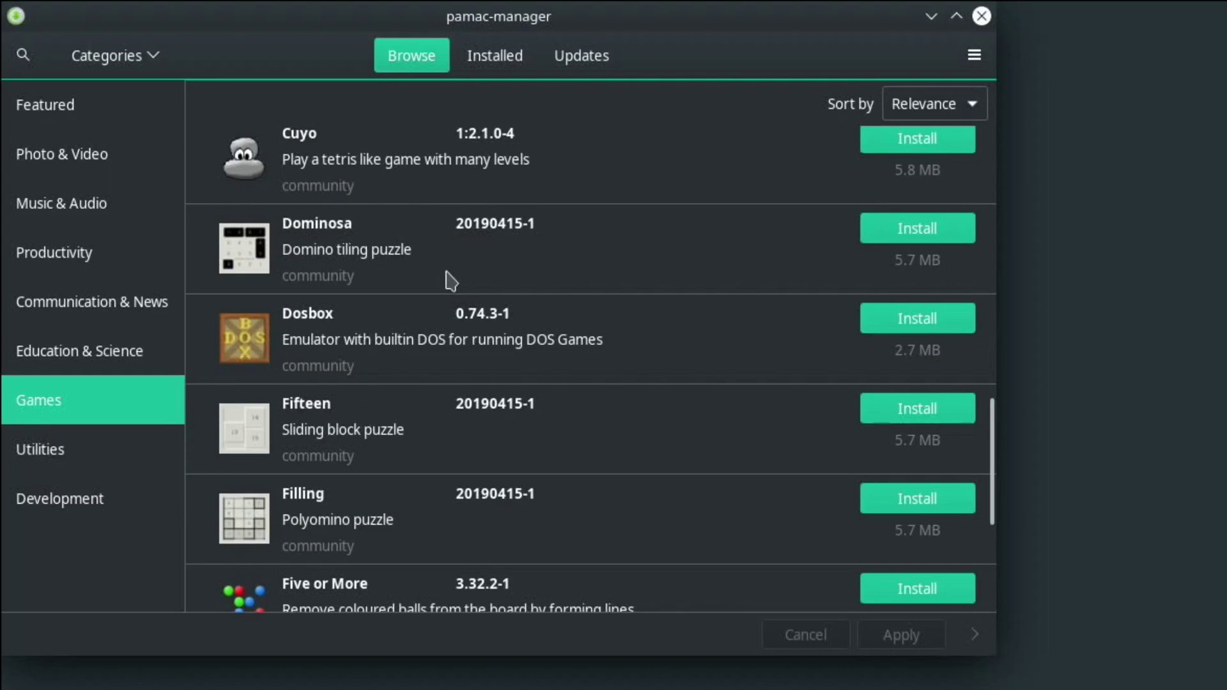
{"action": "scroll", "coordinate": [451, 281], "scroll_direction": "down", "scroll_amount": 5}
{"action": "scroll", "coordinate": [447, 277], "scroll_direction": "up", "scroll_amount": 3}
{"action": "scroll", "coordinate": [451, 281], "scroll_direction": "up", "scroll_amount": 7}
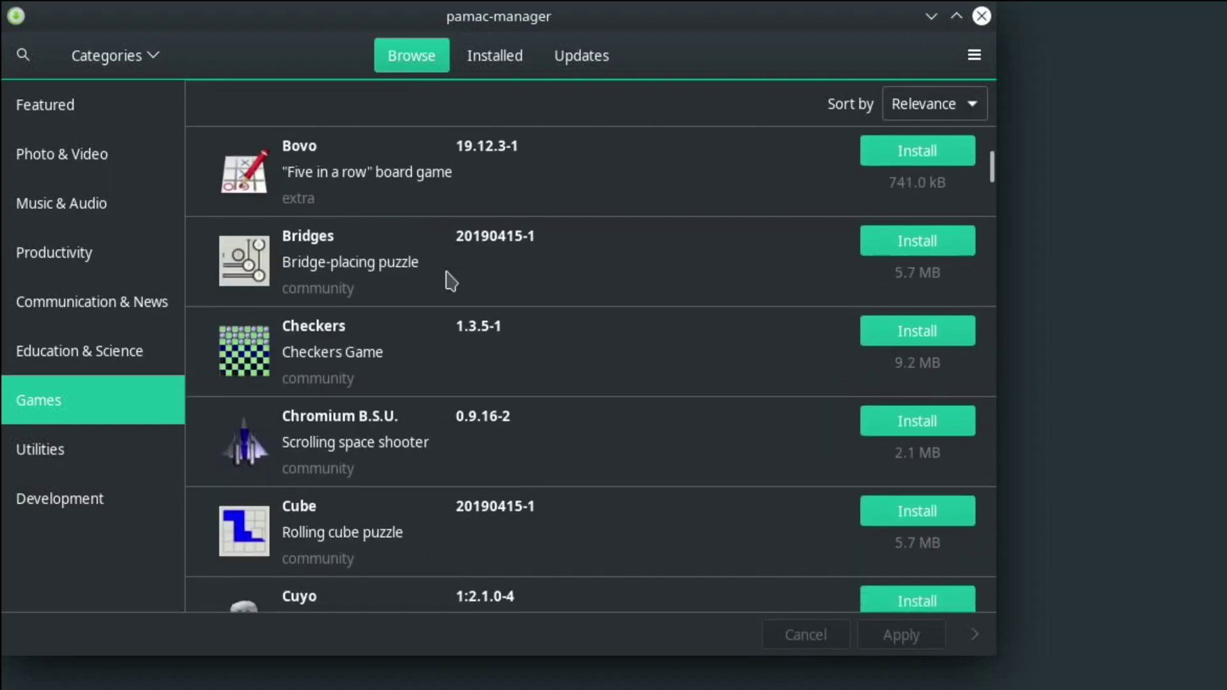
{"action": "scroll", "coordinate": [358, 266], "scroll_direction": "down", "scroll_amount": 8}
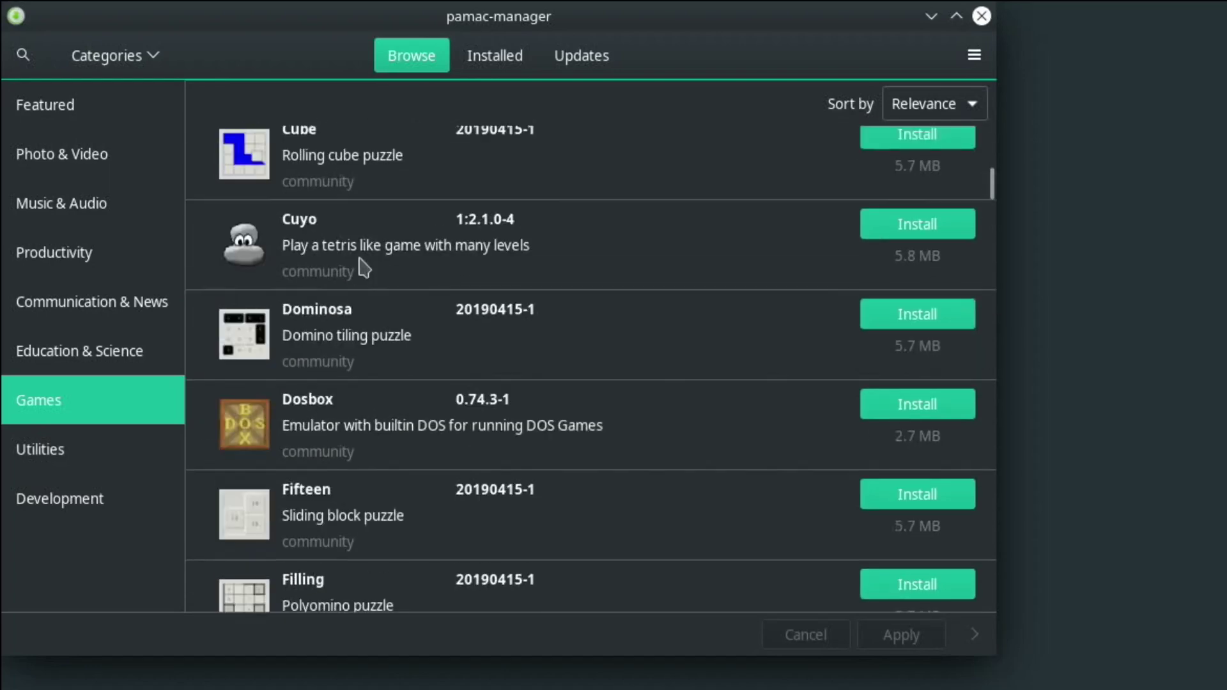
{"action": "scroll", "coordinate": [358, 266], "scroll_direction": "down", "scroll_amount": 5}
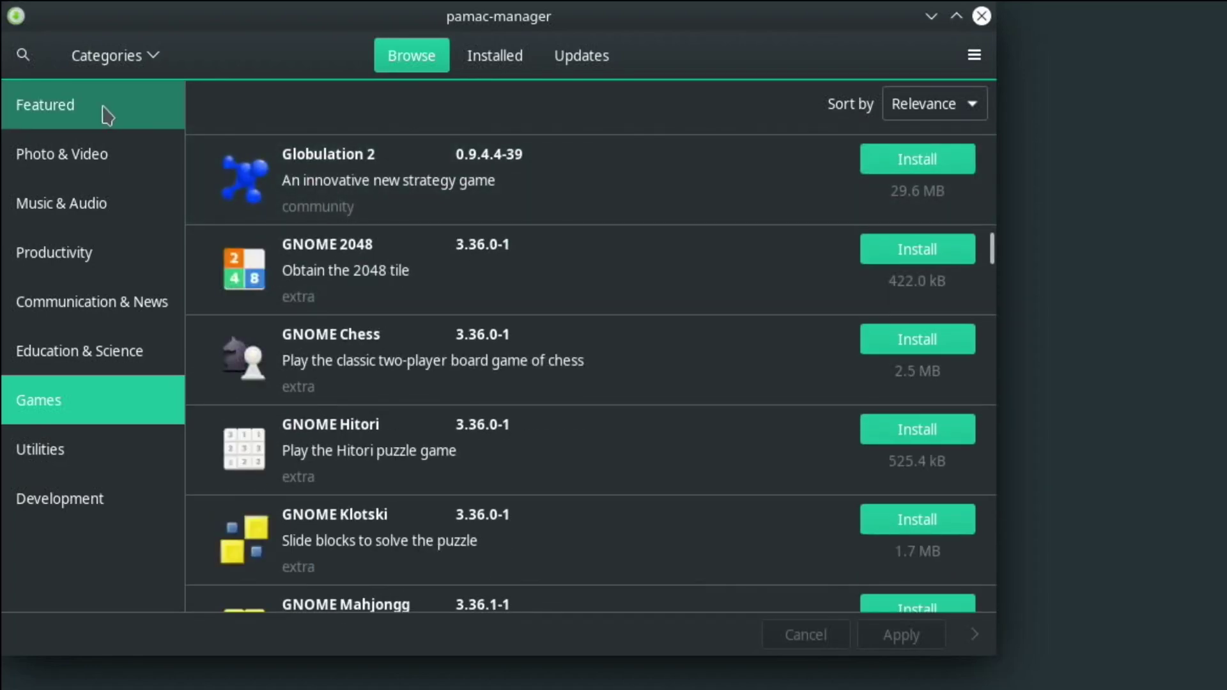
Search for snes packages and limit the results to Repositories.
{"action": "left_click", "coordinate": [23, 54]}
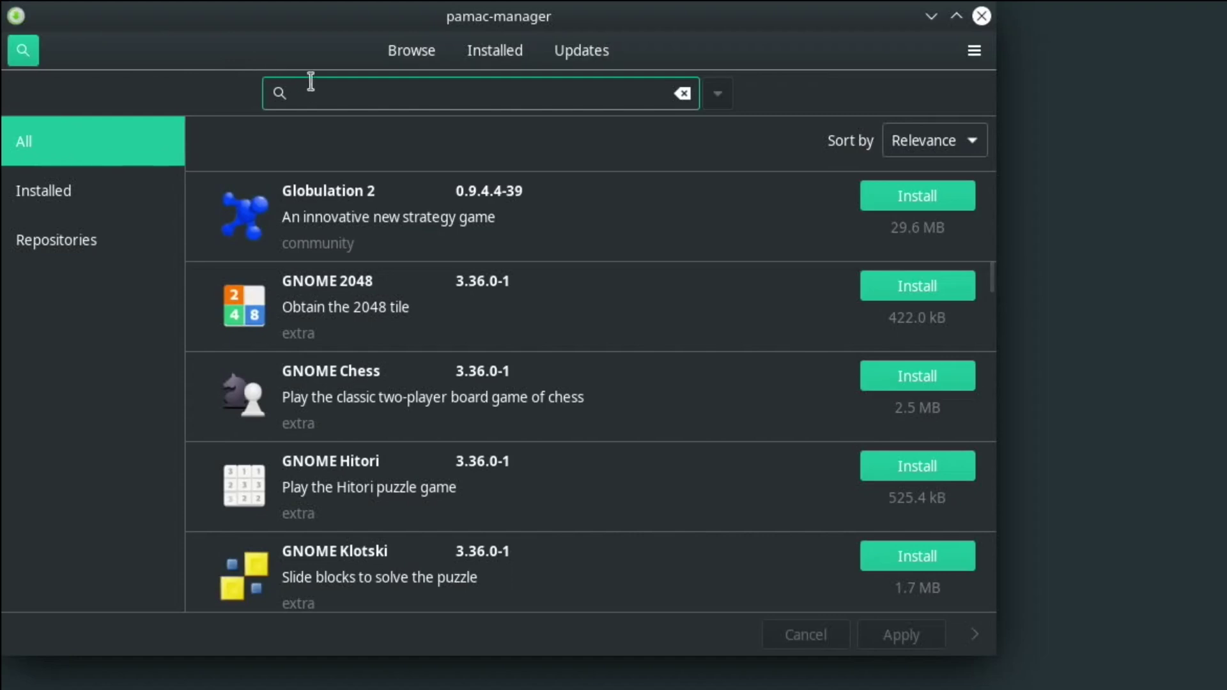
{"action": "type", "text": "snes"}
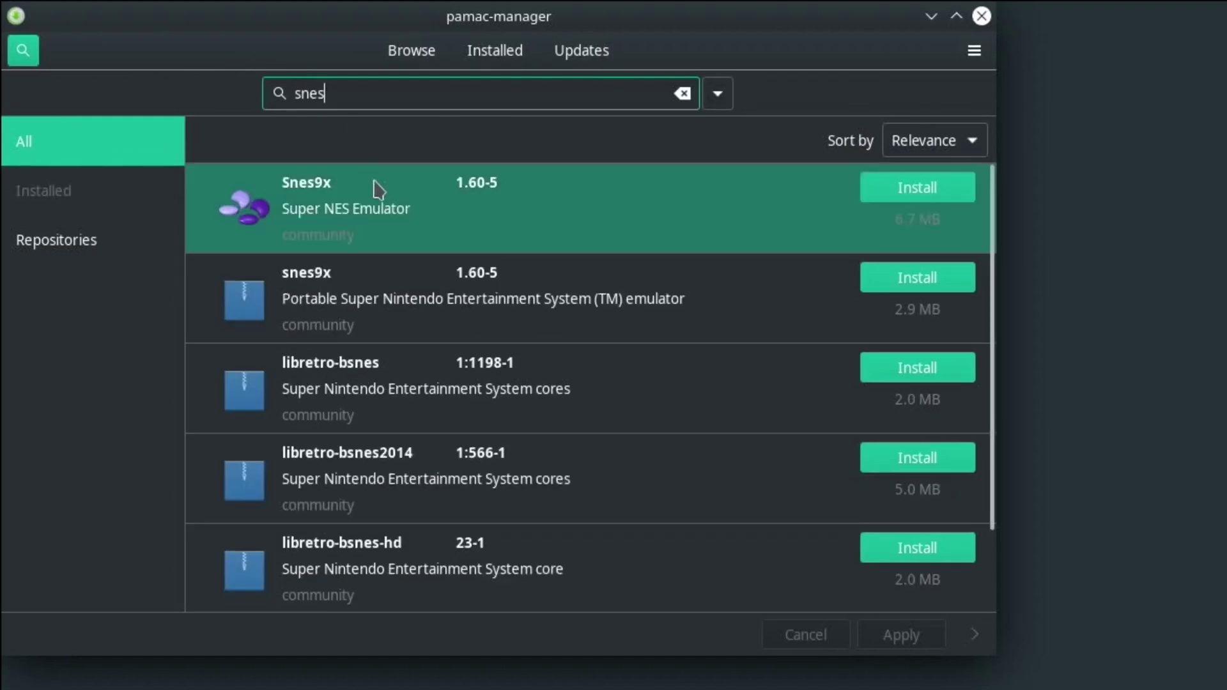
{"action": "left_click", "coordinate": [97, 240]}
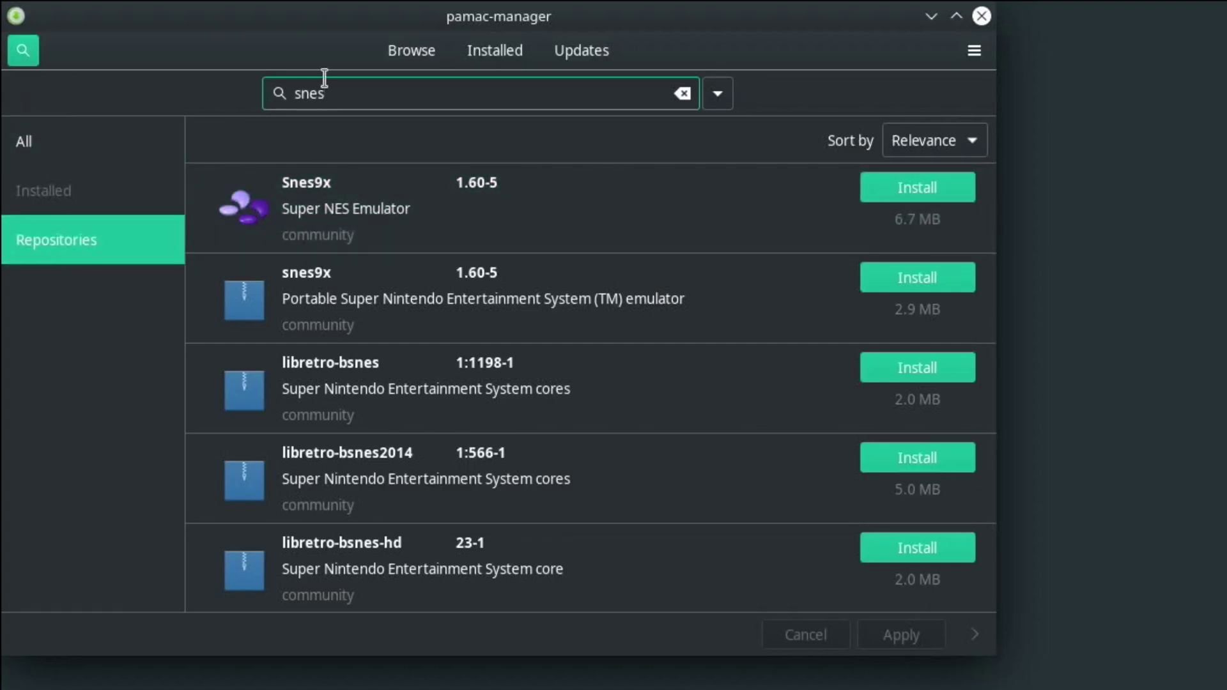
Close Pamac and launch KSysGuard from the launcher's System category.
{"action": "left_click", "coordinate": [981, 16]}
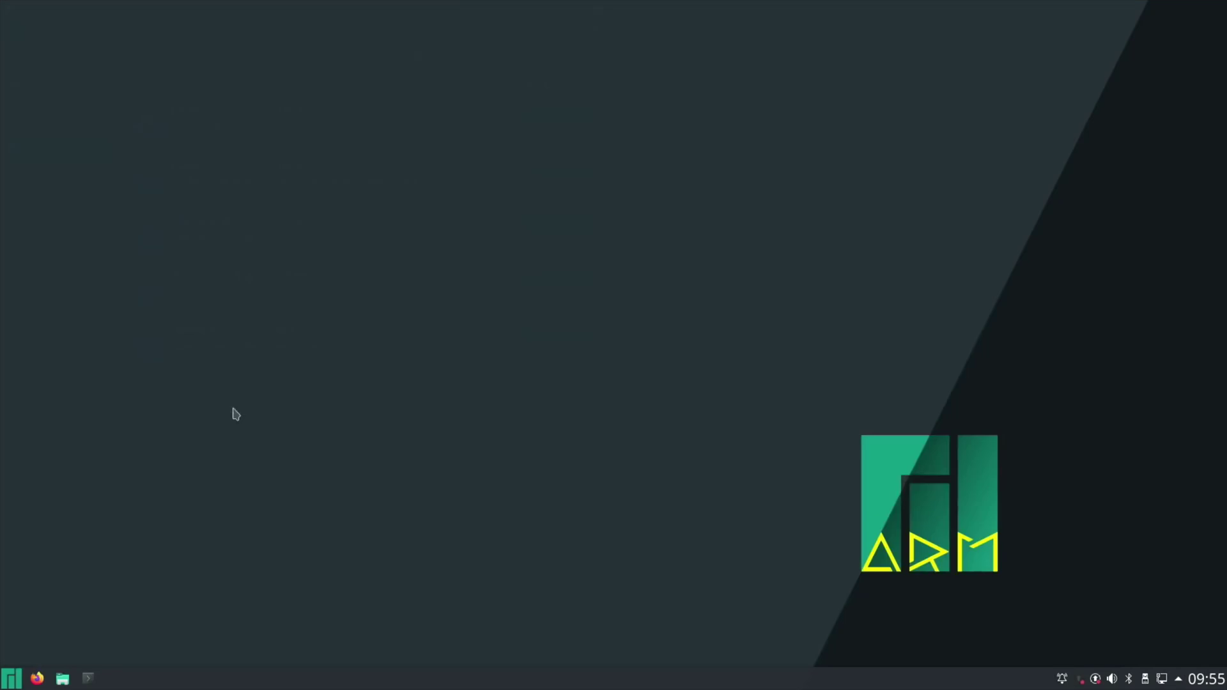
{"action": "left_click", "coordinate": [13, 677]}
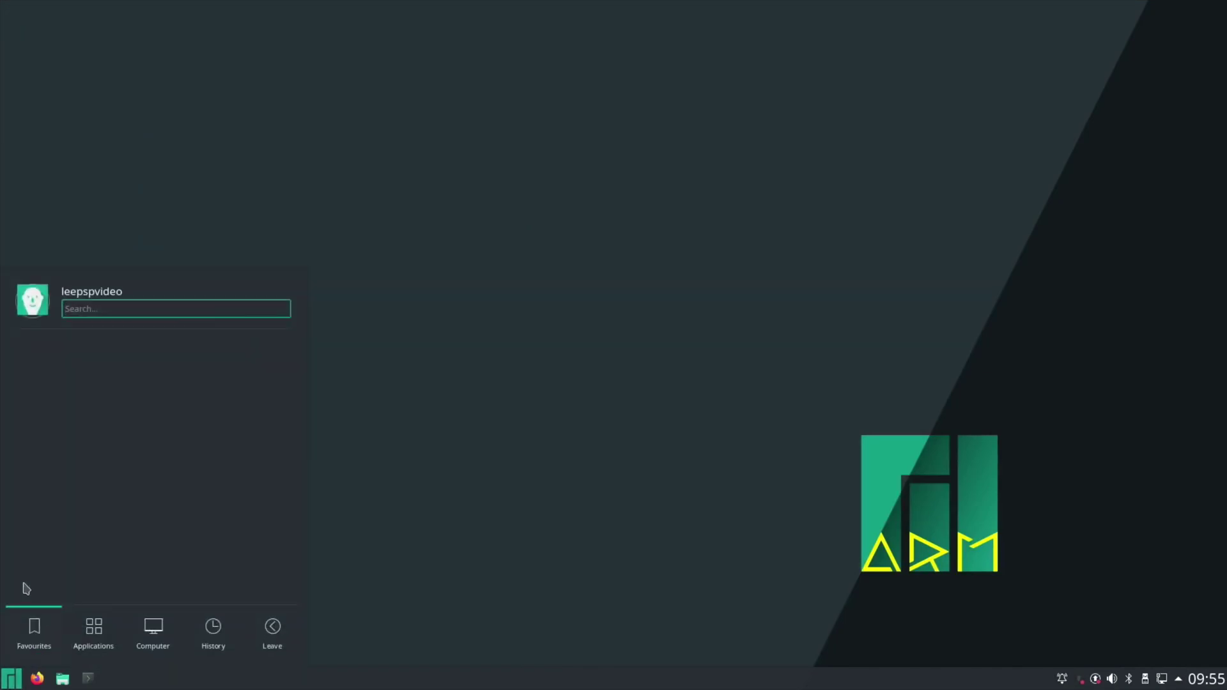
{"action": "left_click", "coordinate": [91, 632]}
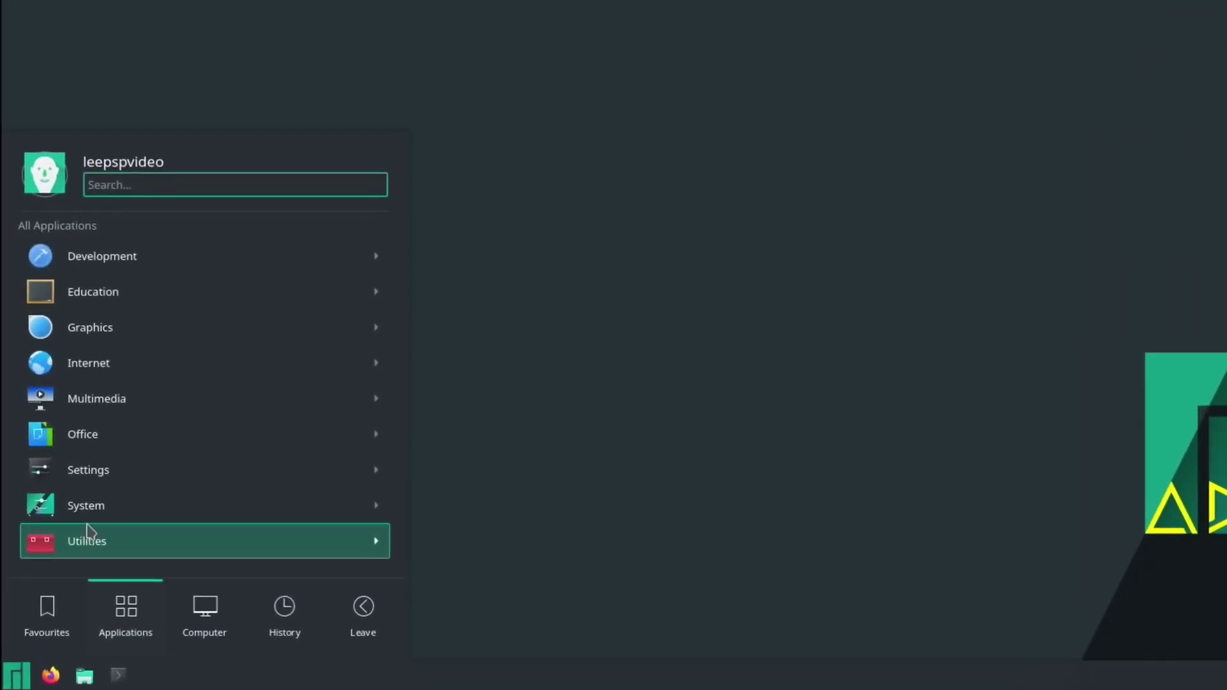
{"action": "left_click", "coordinate": [102, 479]}
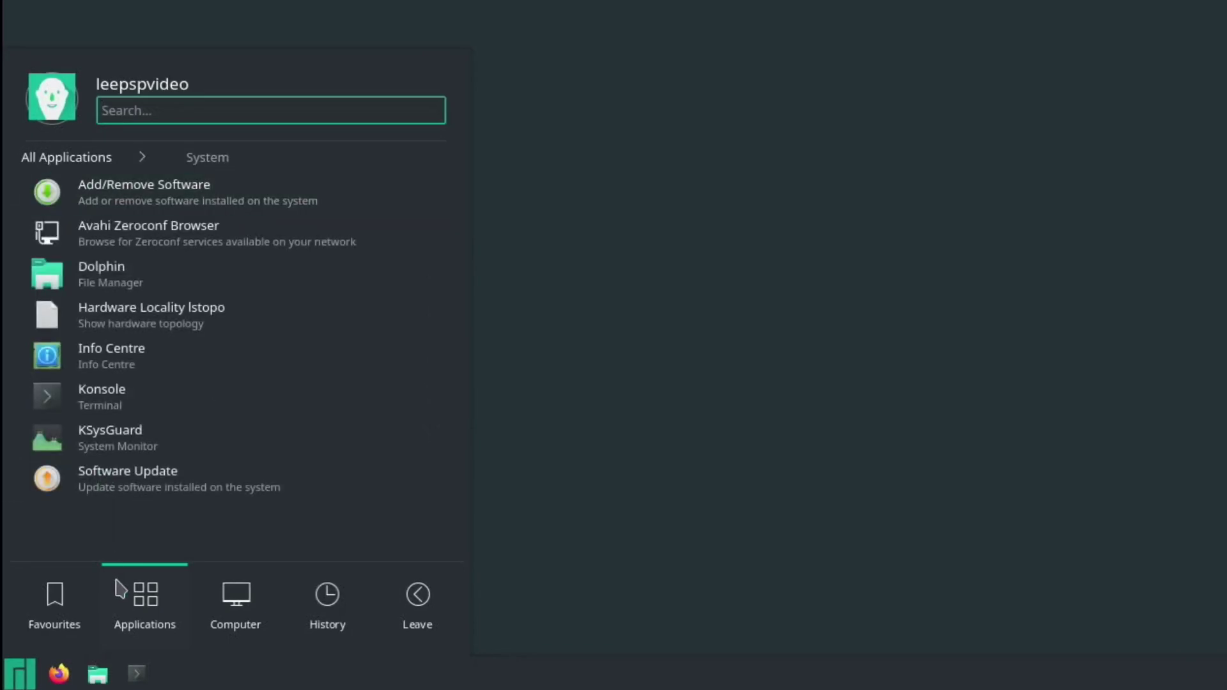
{"action": "left_click", "coordinate": [104, 447]}
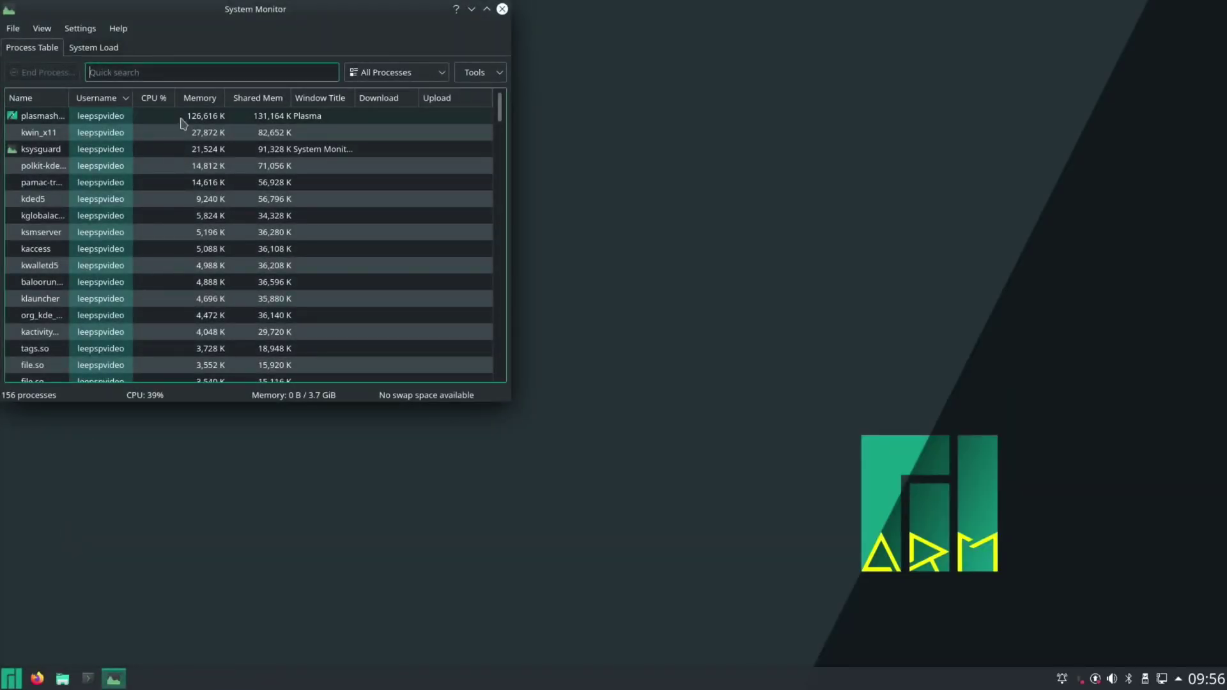
Sort processes by Memory, Shared Mem and CPU %, then view the System Load graphs.
{"action": "left_click_drag", "start_coordinate": [191, 16], "coordinate": [831, 74]}
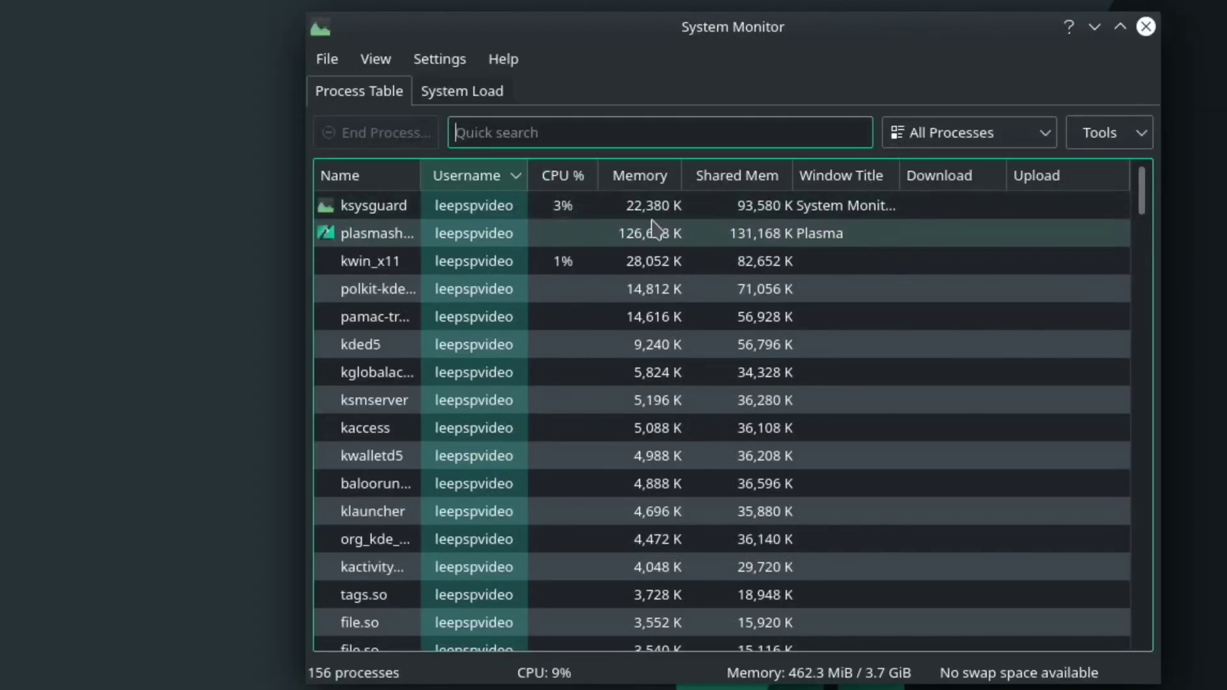
{"action": "left_click", "coordinate": [637, 184]}
{"action": "left_click", "coordinate": [725, 184]}
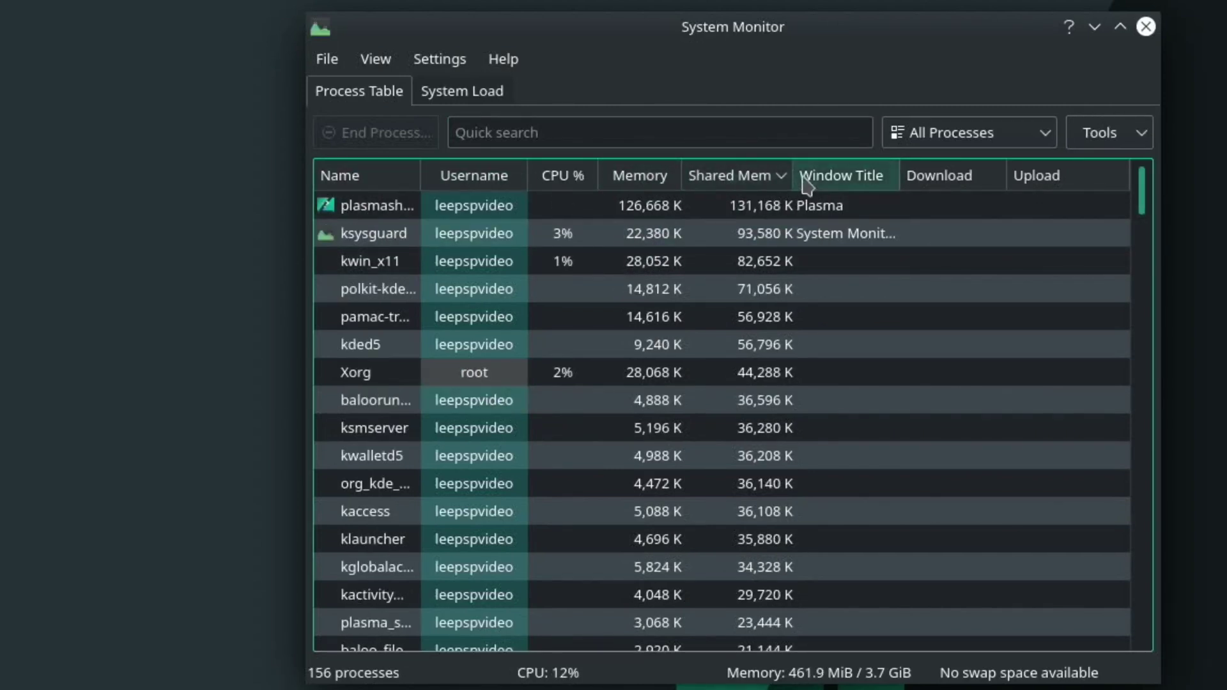
{"action": "left_click", "coordinate": [564, 176]}
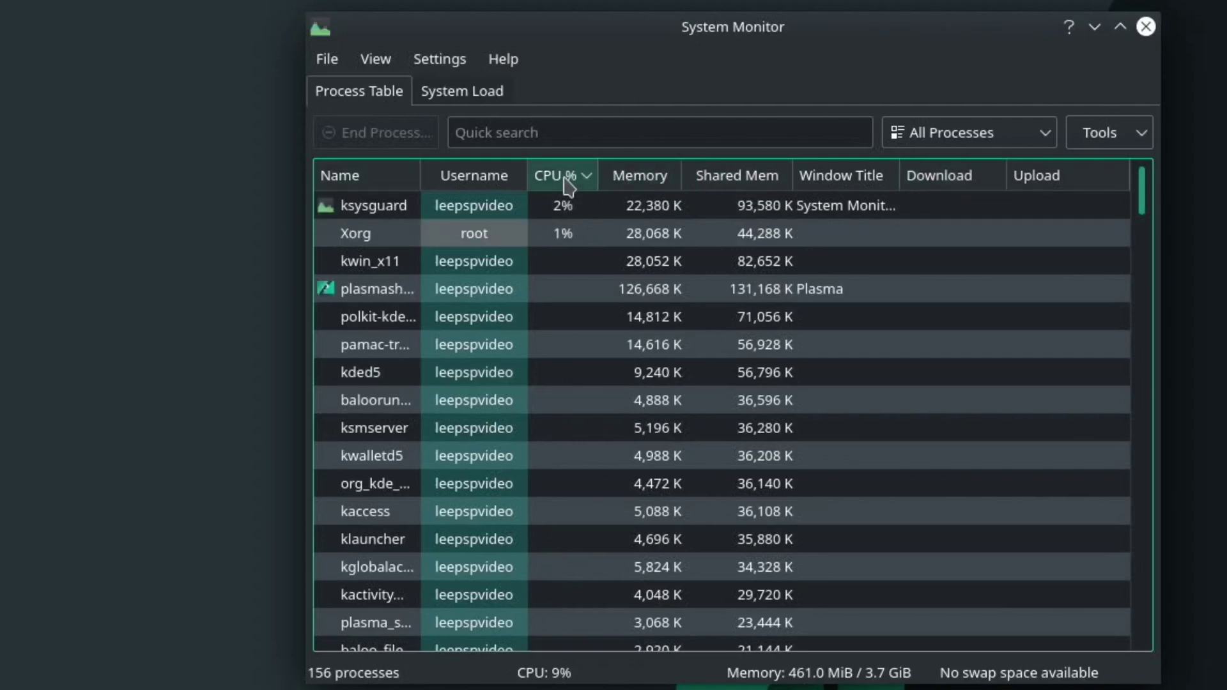
{"action": "left_click", "coordinate": [449, 94]}
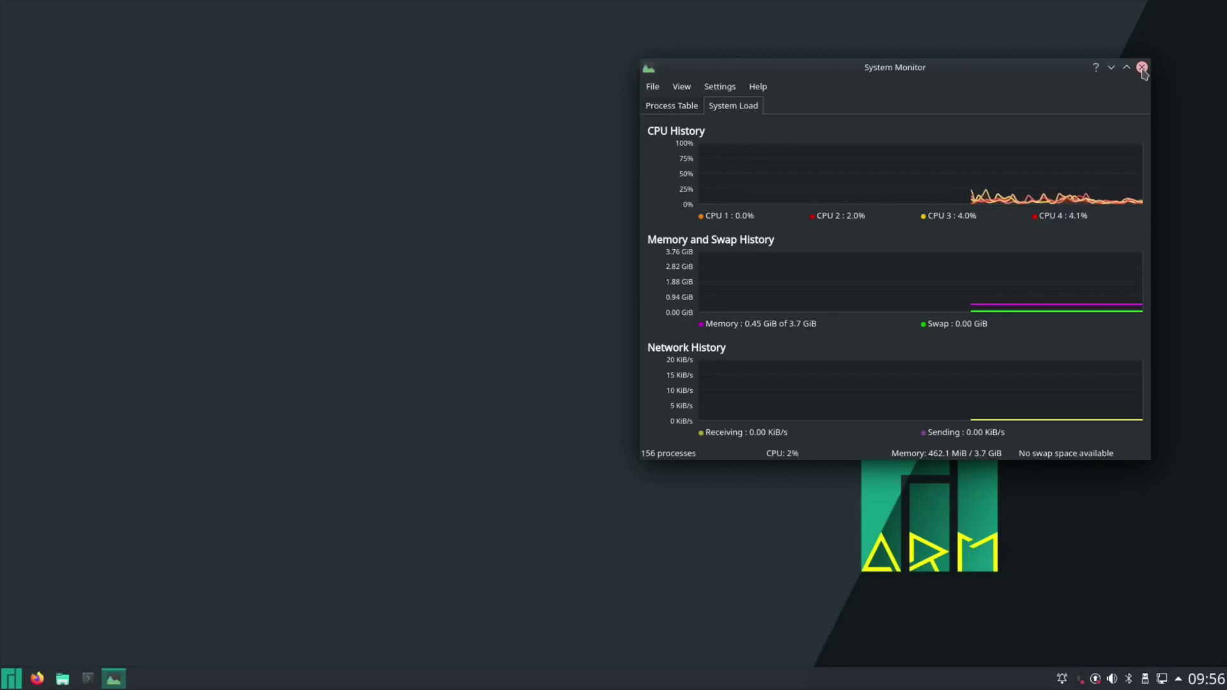
{"action": "left_click", "coordinate": [1146, 26]}
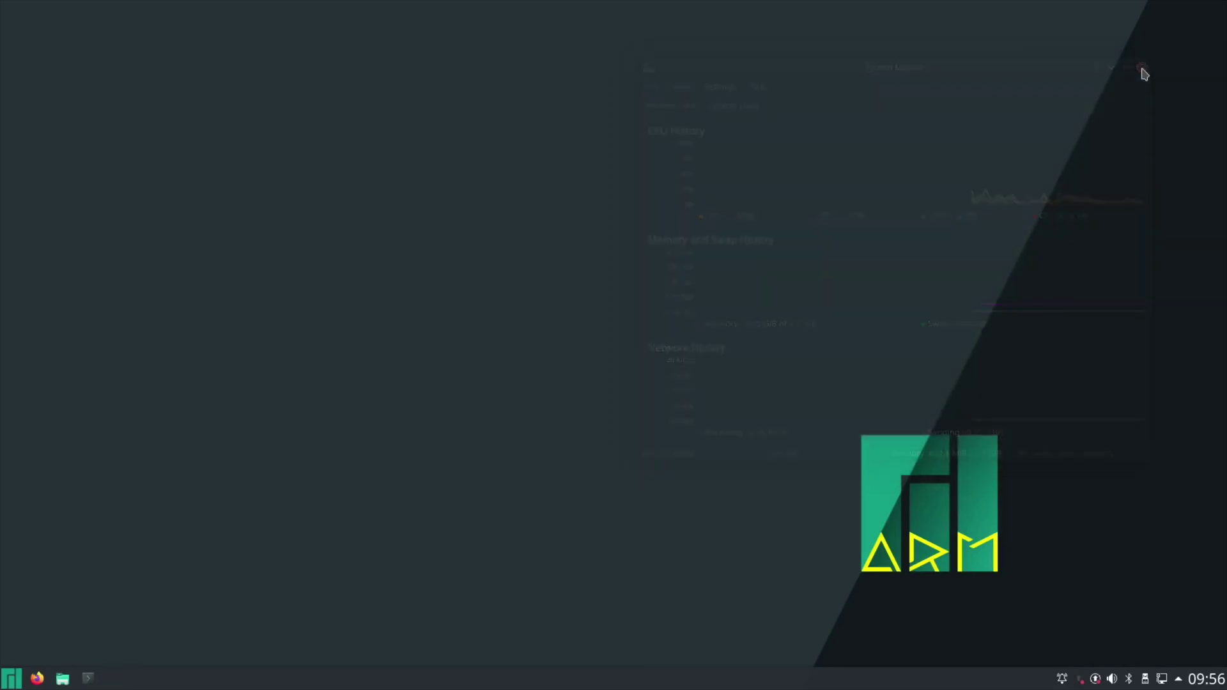
{"action": "left_click", "coordinate": [12, 678]}
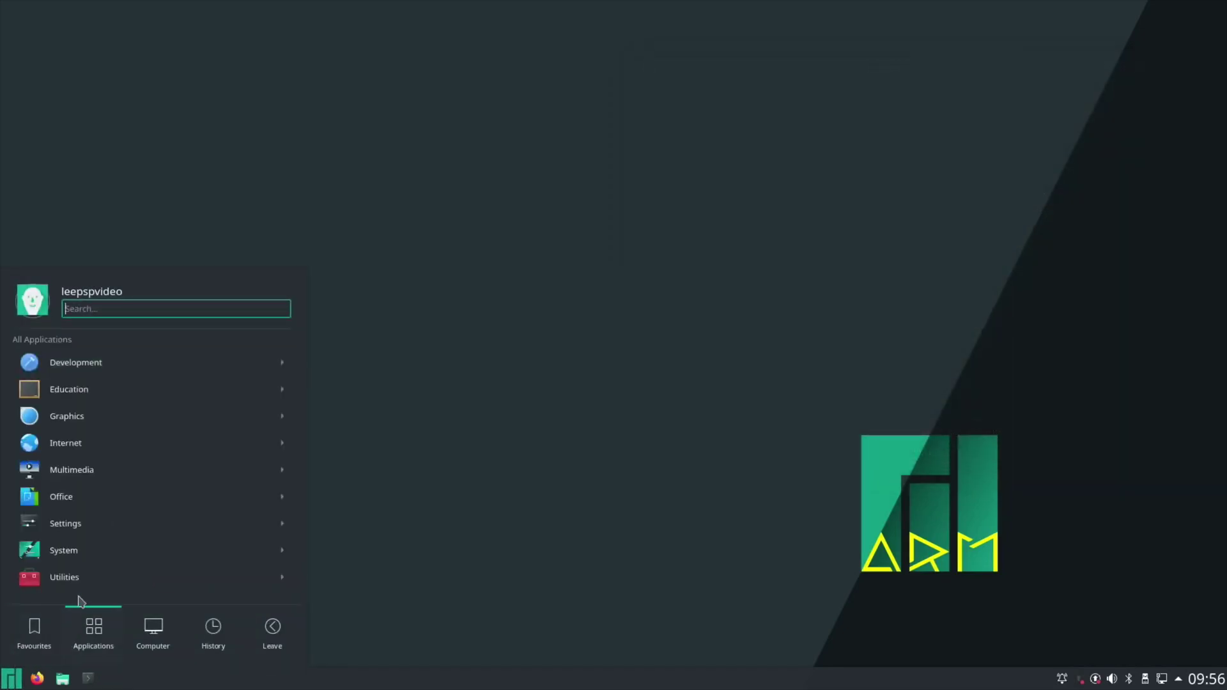
{"action": "left_click", "coordinate": [75, 578]}
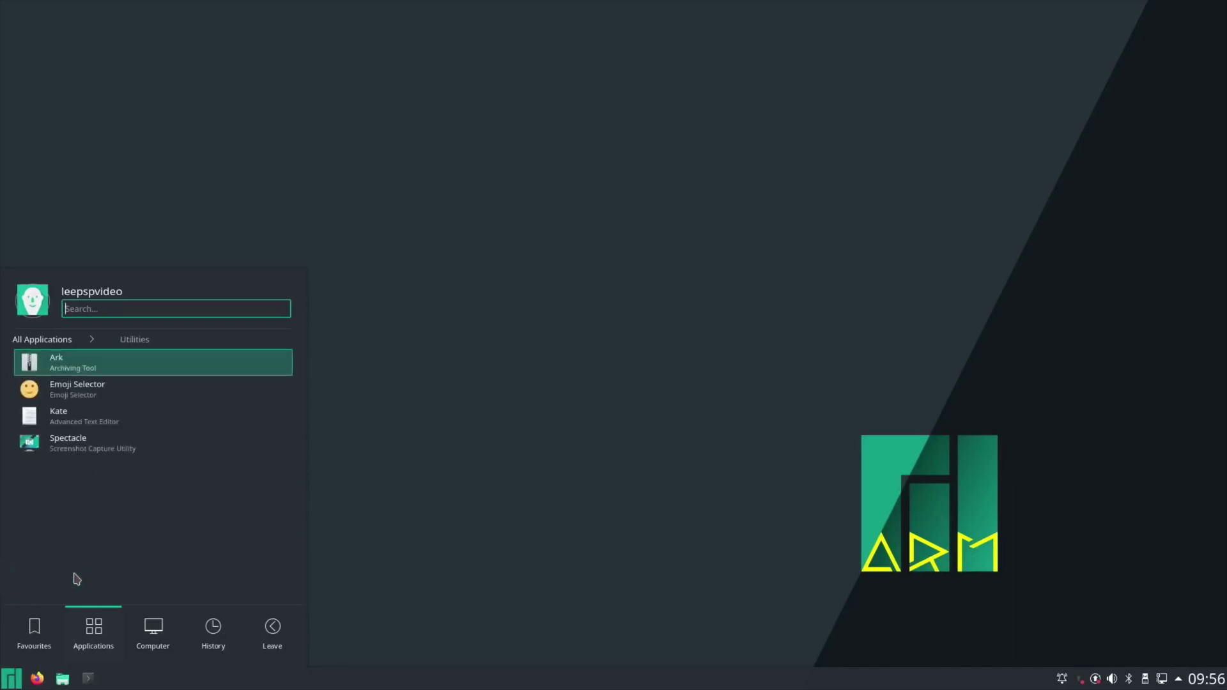
{"action": "left_click", "coordinate": [67, 393]}
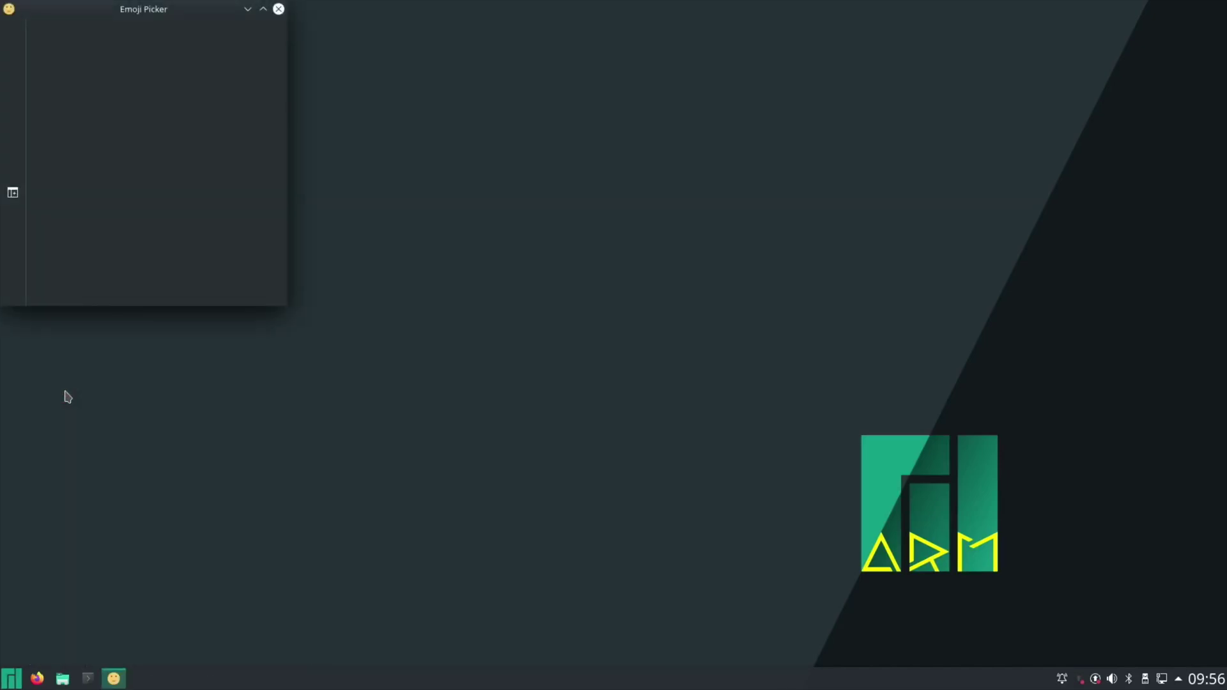
{"action": "left_click_drag", "start_coordinate": [128, 10], "coordinate": [505, 127]}
{"action": "left_click", "coordinate": [391, 309]}
{"action": "left_click", "coordinate": [390, 309]}
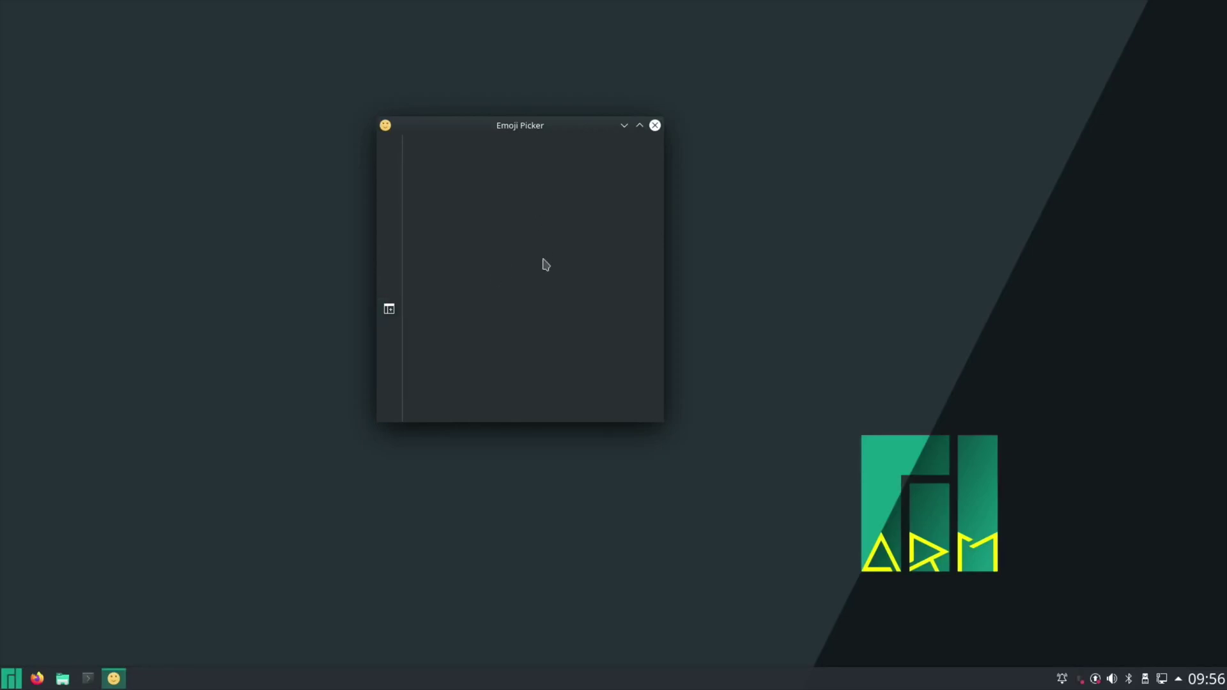
{"action": "left_click", "coordinate": [655, 126]}
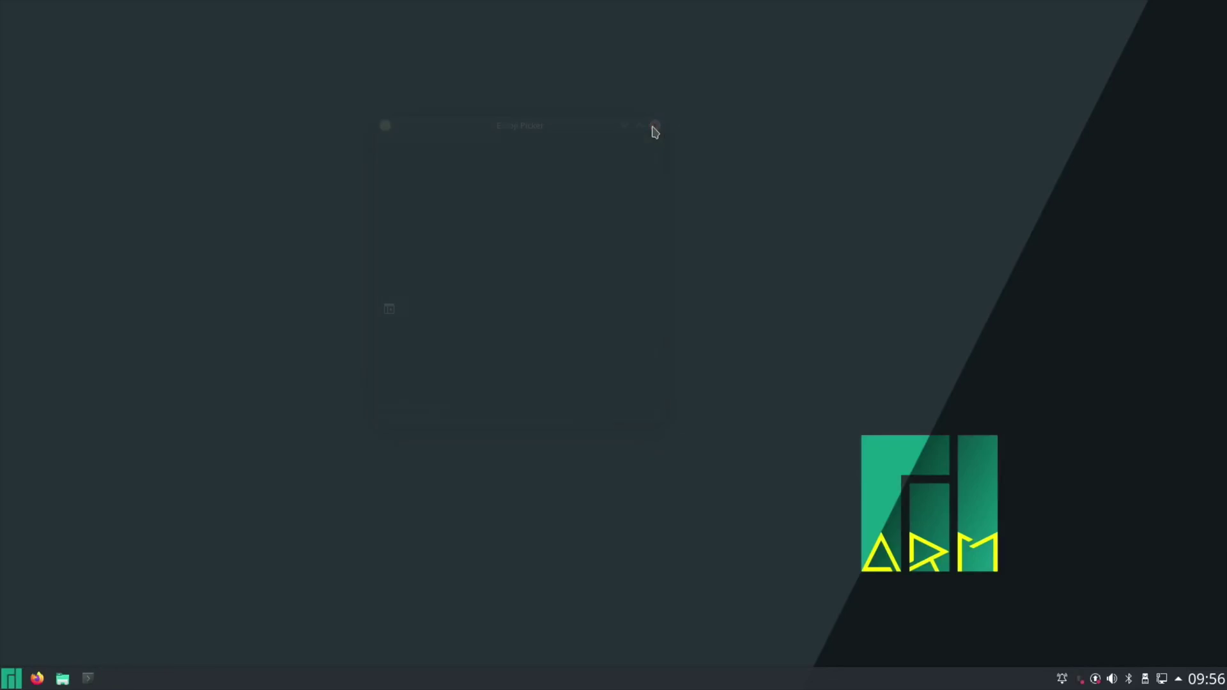
Browse the launcher's Utilities category, then search 'file' to list Dolphin and Ark.
{"action": "left_click", "coordinate": [13, 676]}
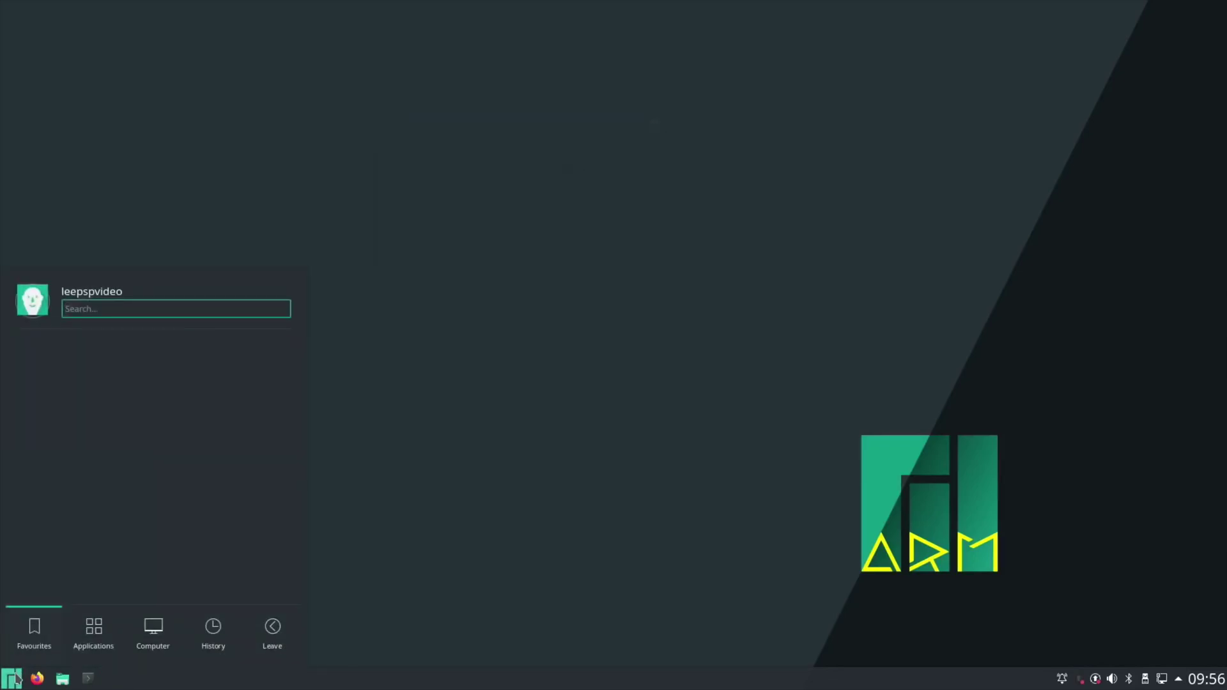
{"action": "left_click", "coordinate": [94, 639]}
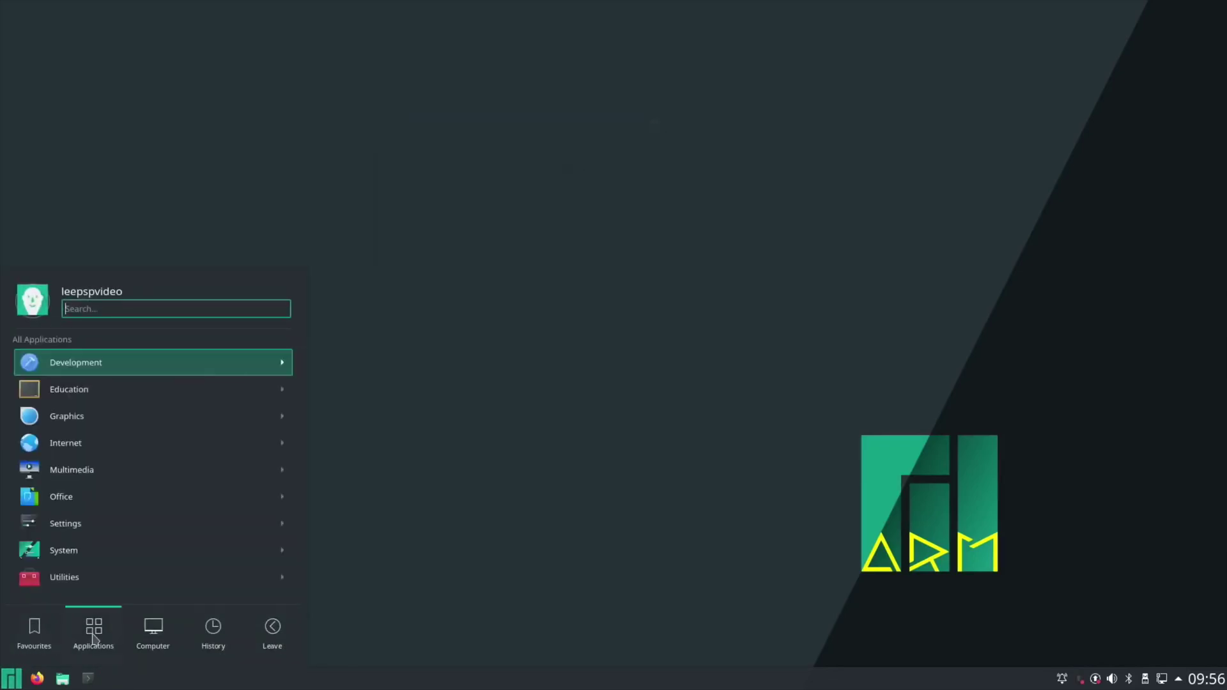
{"action": "left_click", "coordinate": [74, 579]}
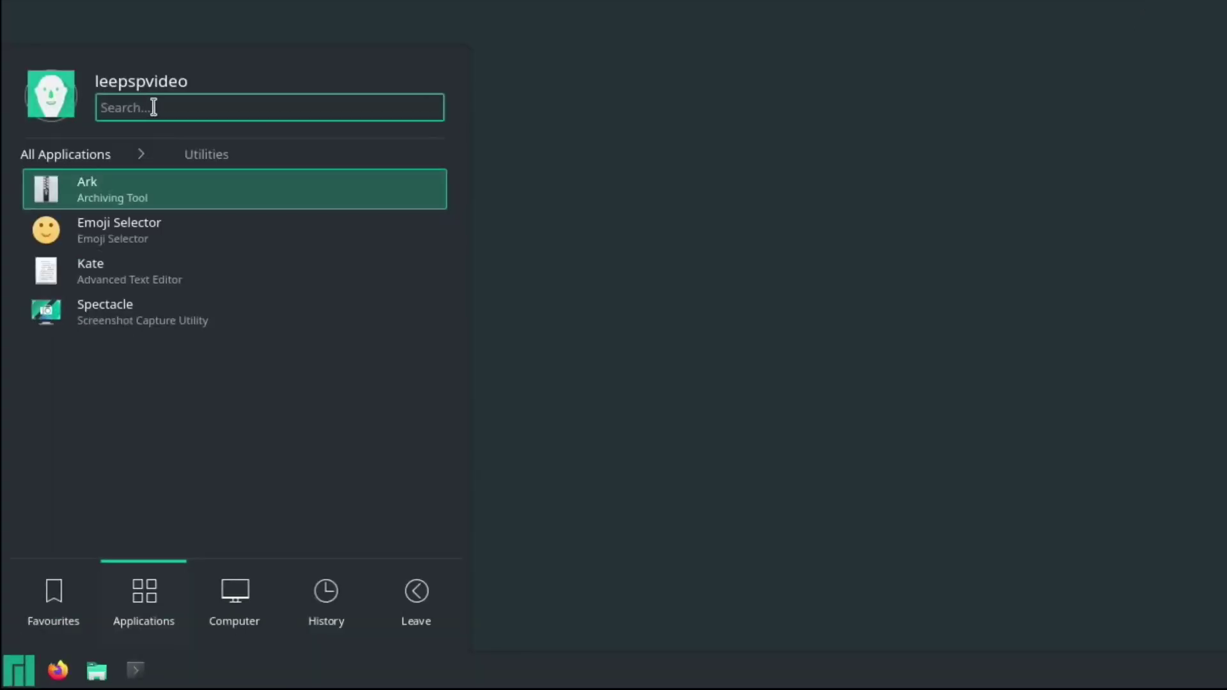
{"action": "type", "text": "file"}
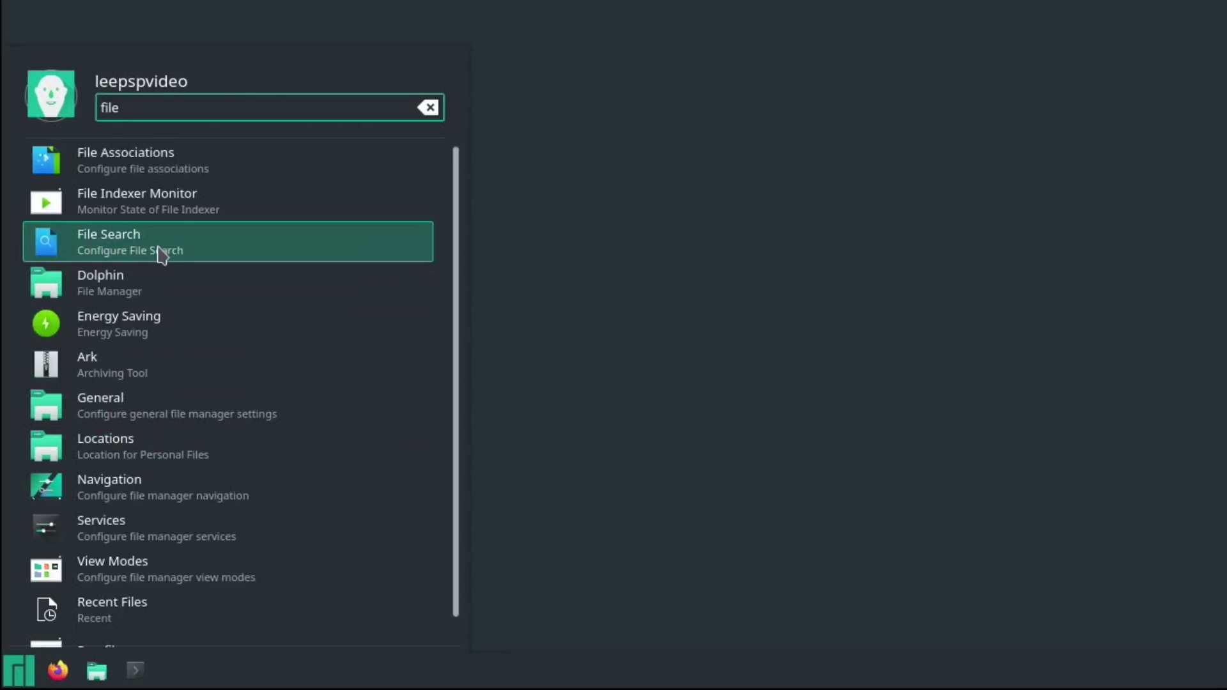
Launch Dolphin and browse Network, trying Shared Folders (SMB) and dismissing the workgroup error.
{"action": "left_click", "coordinate": [105, 293]}
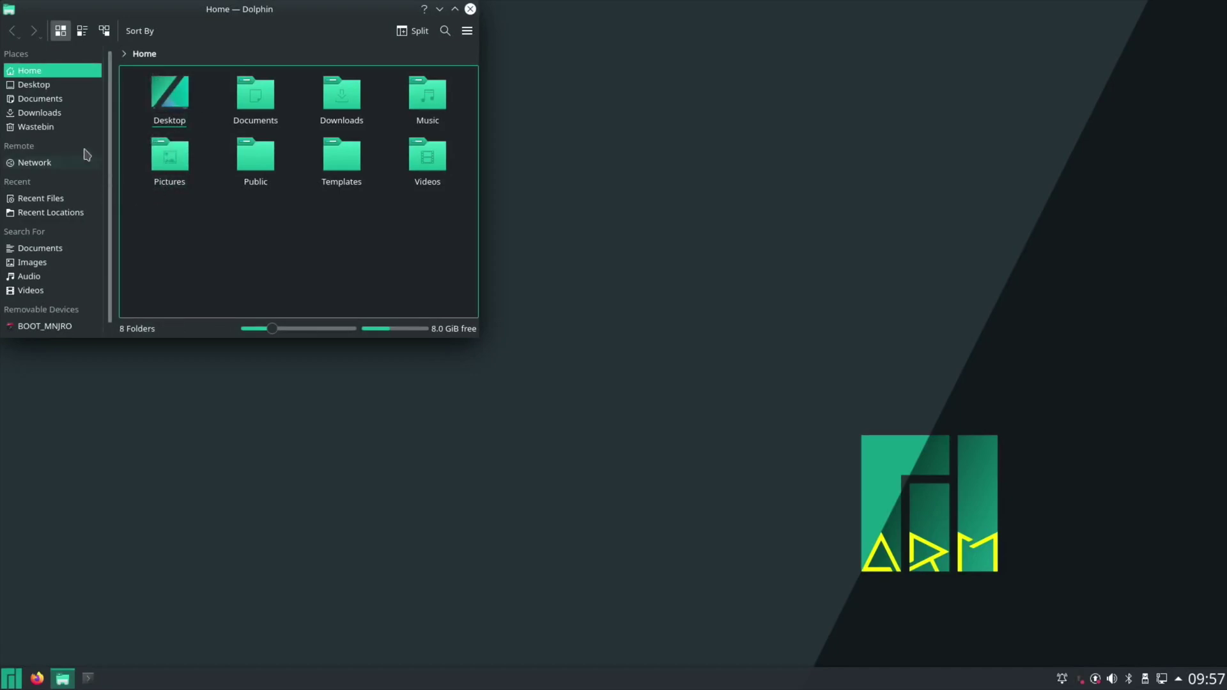
{"action": "left_click", "coordinate": [27, 164]}
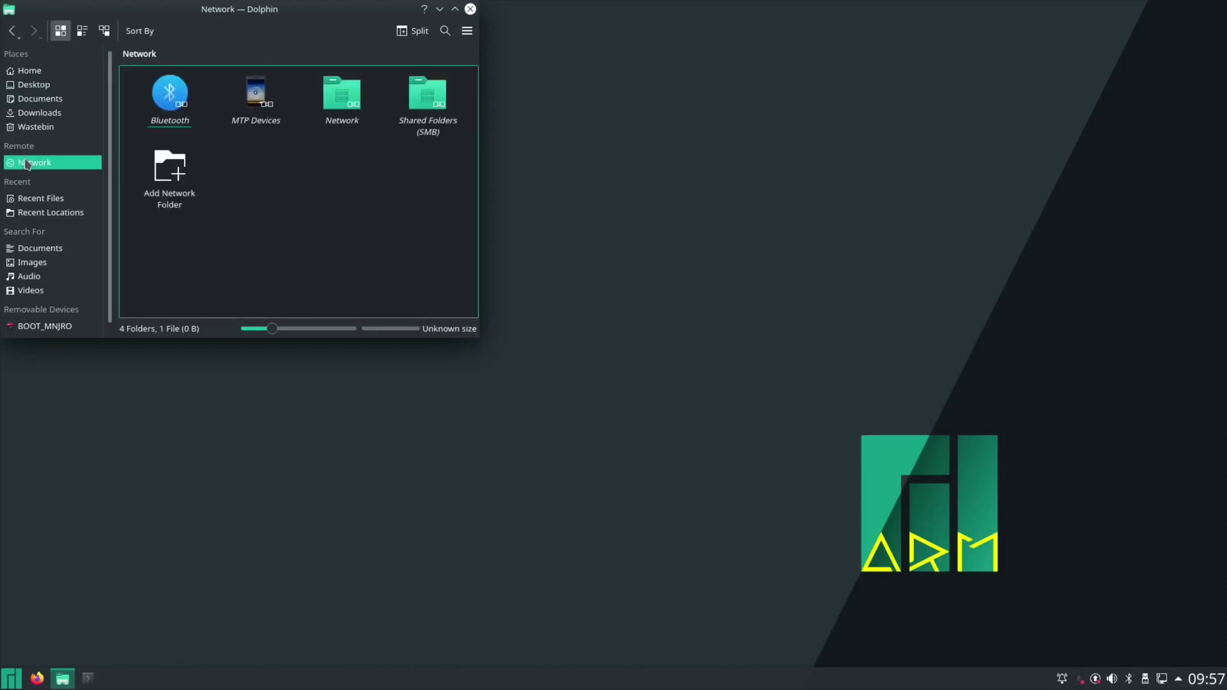
{"action": "left_click", "coordinate": [339, 104]}
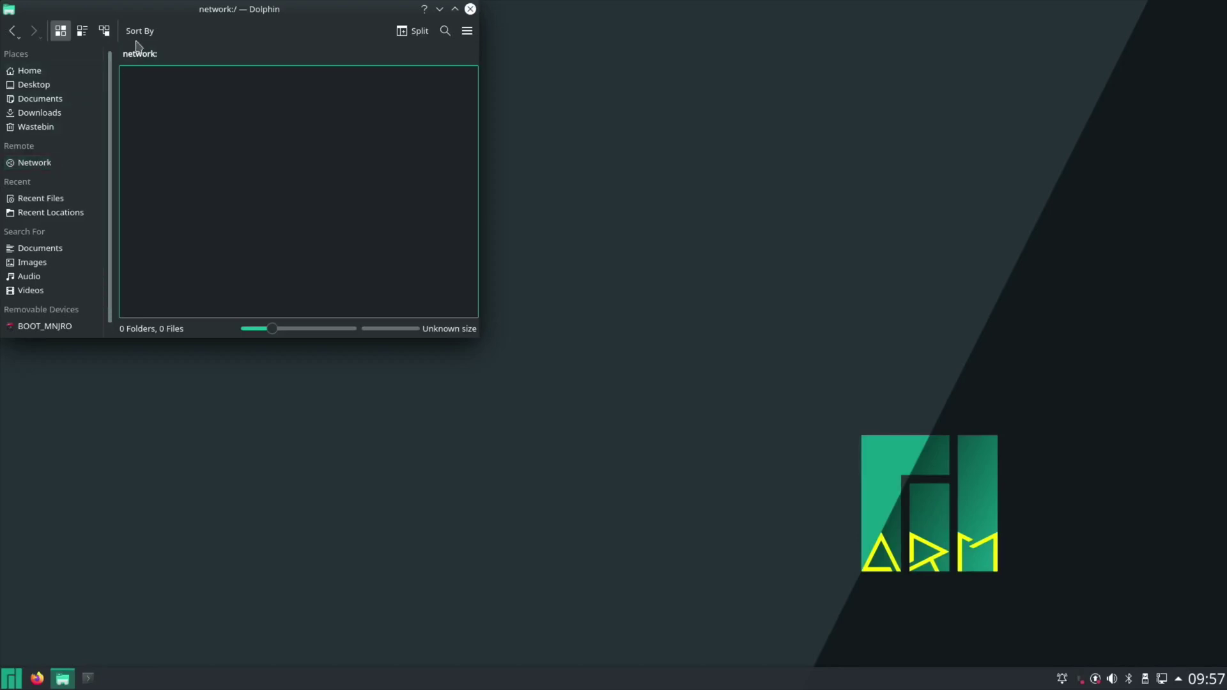
{"action": "left_click", "coordinate": [10, 32]}
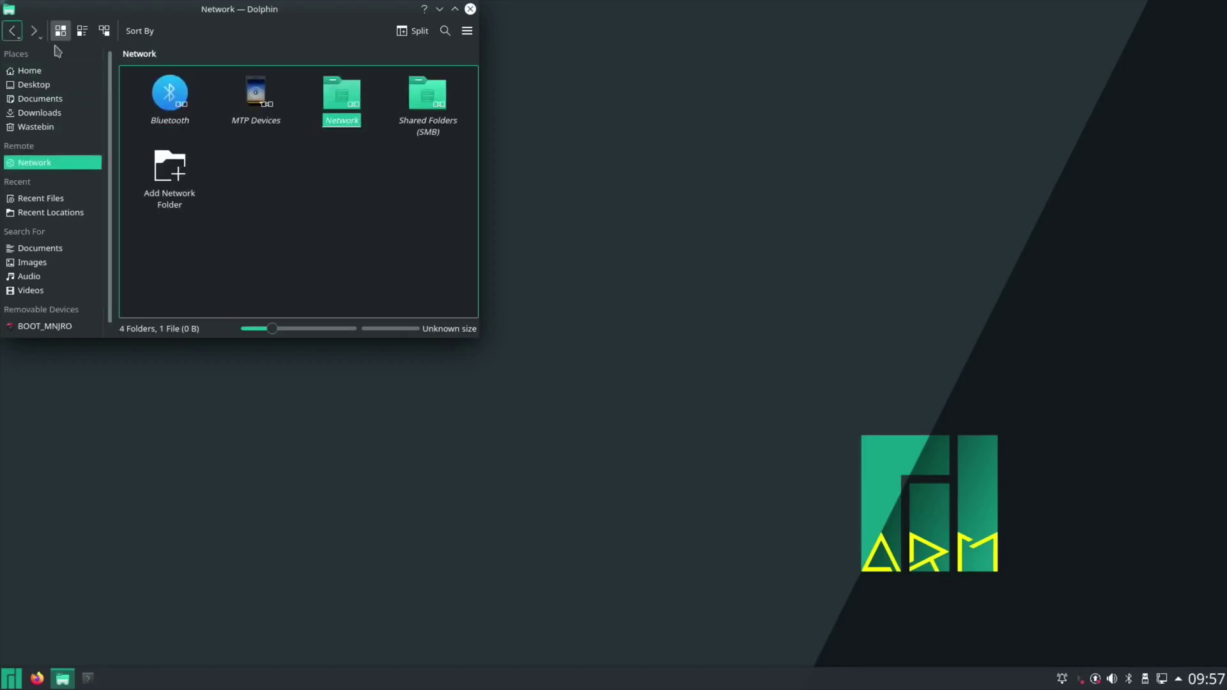
{"action": "left_click", "coordinate": [439, 96]}
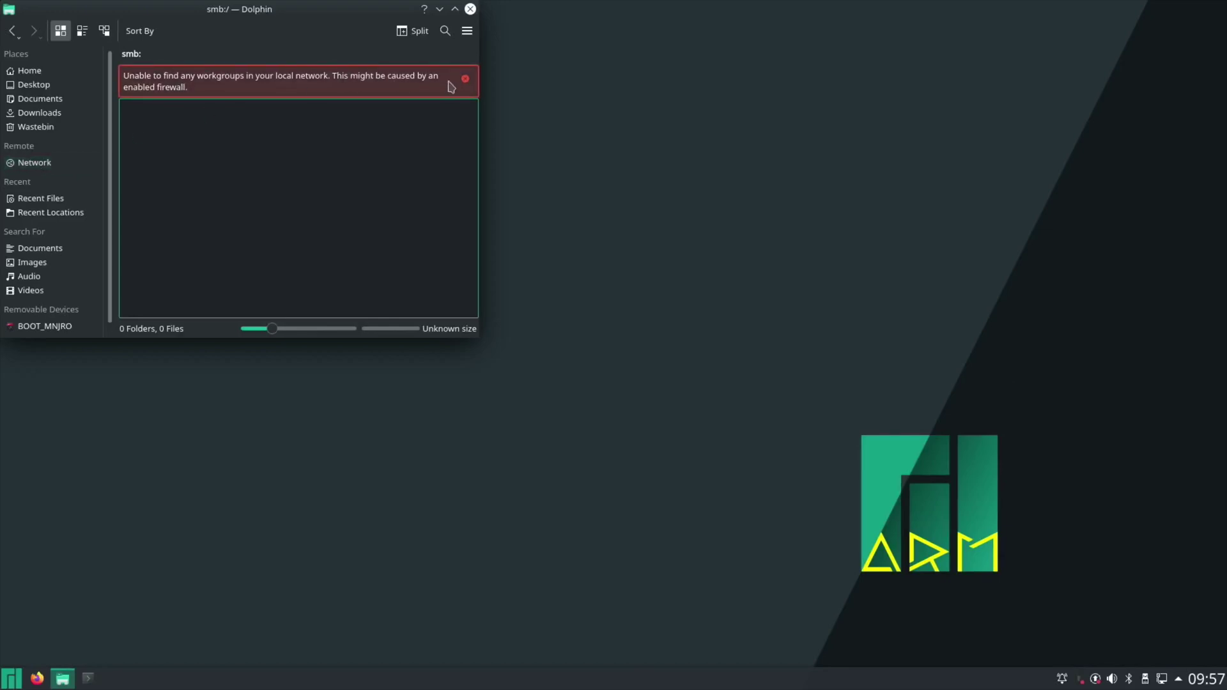
{"action": "left_click", "coordinate": [462, 82]}
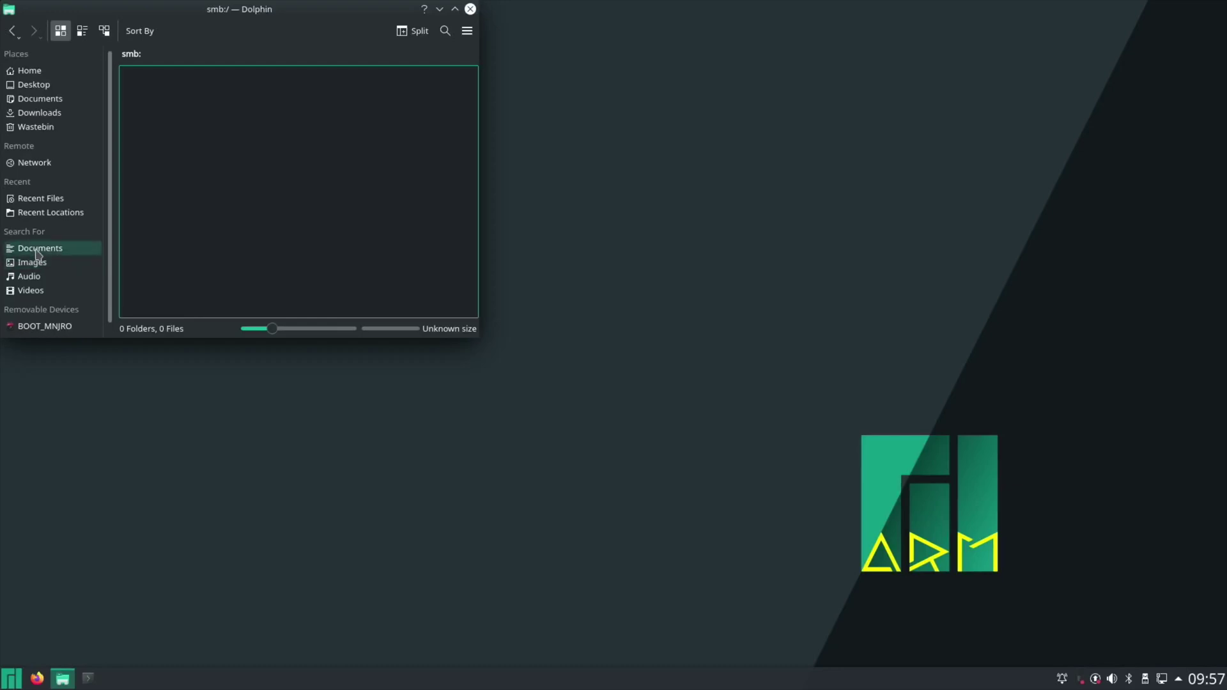
{"action": "left_click", "coordinate": [36, 165]}
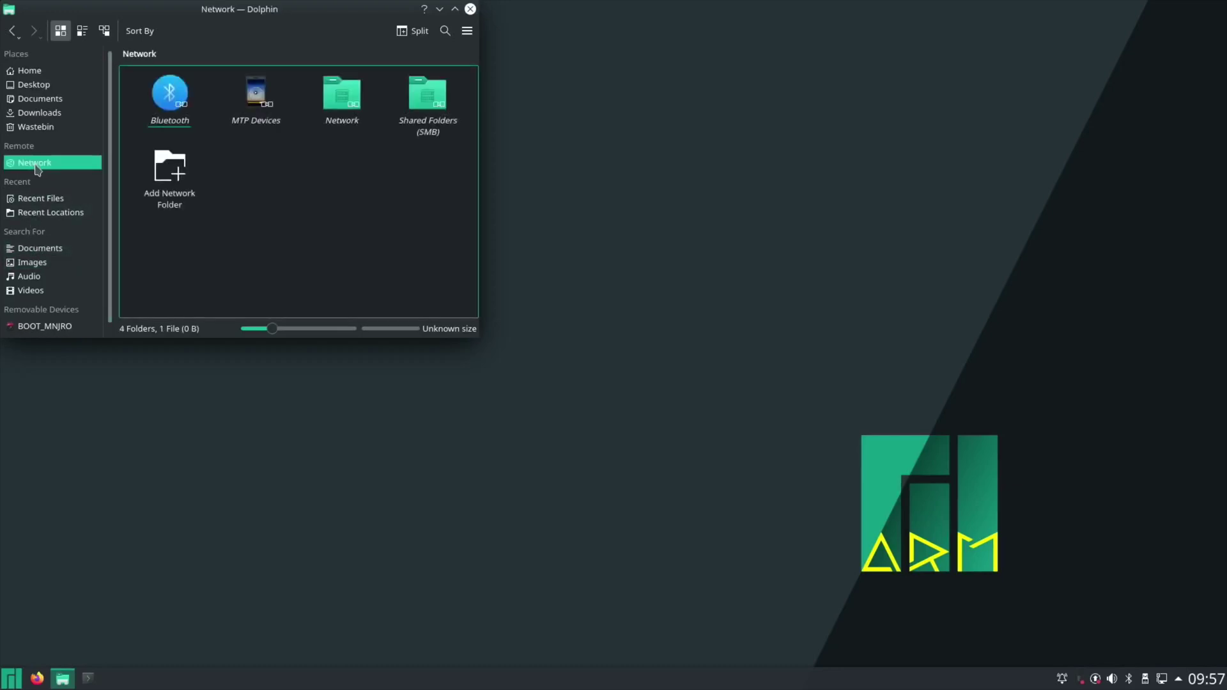
Attempt to add an FTP network folder, dismiss the connection failure and close the wizard.
{"action": "double_click", "coordinate": [171, 175]}
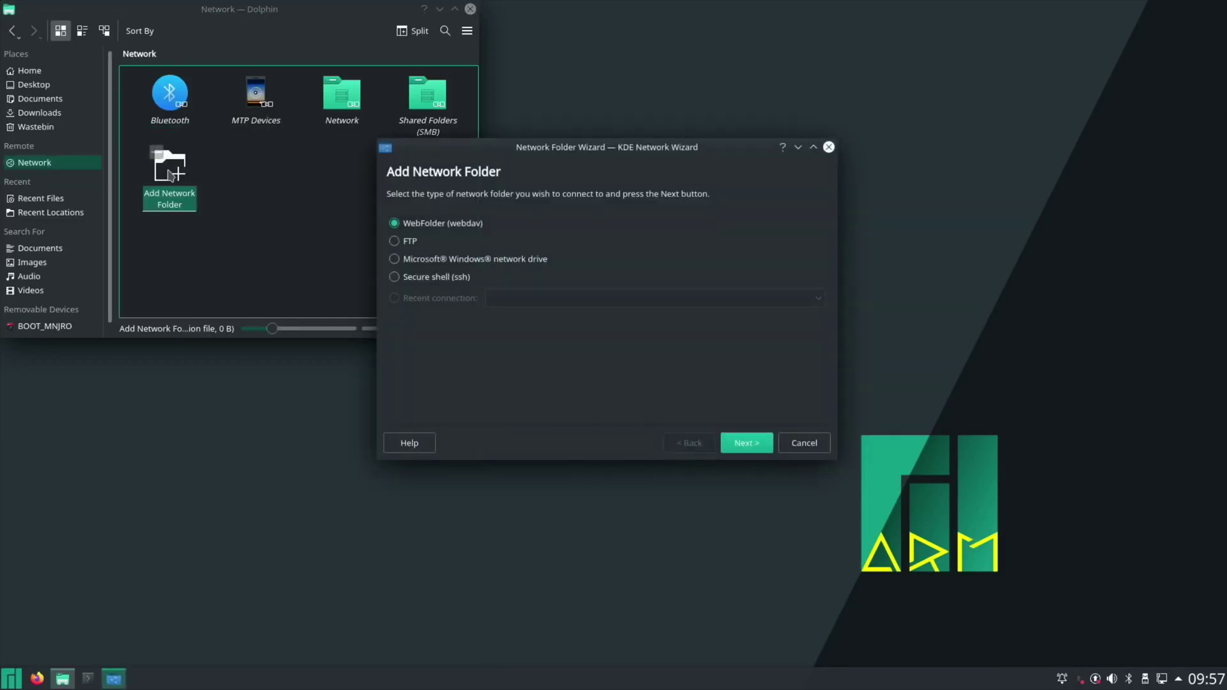
{"action": "left_click", "coordinate": [737, 443]}
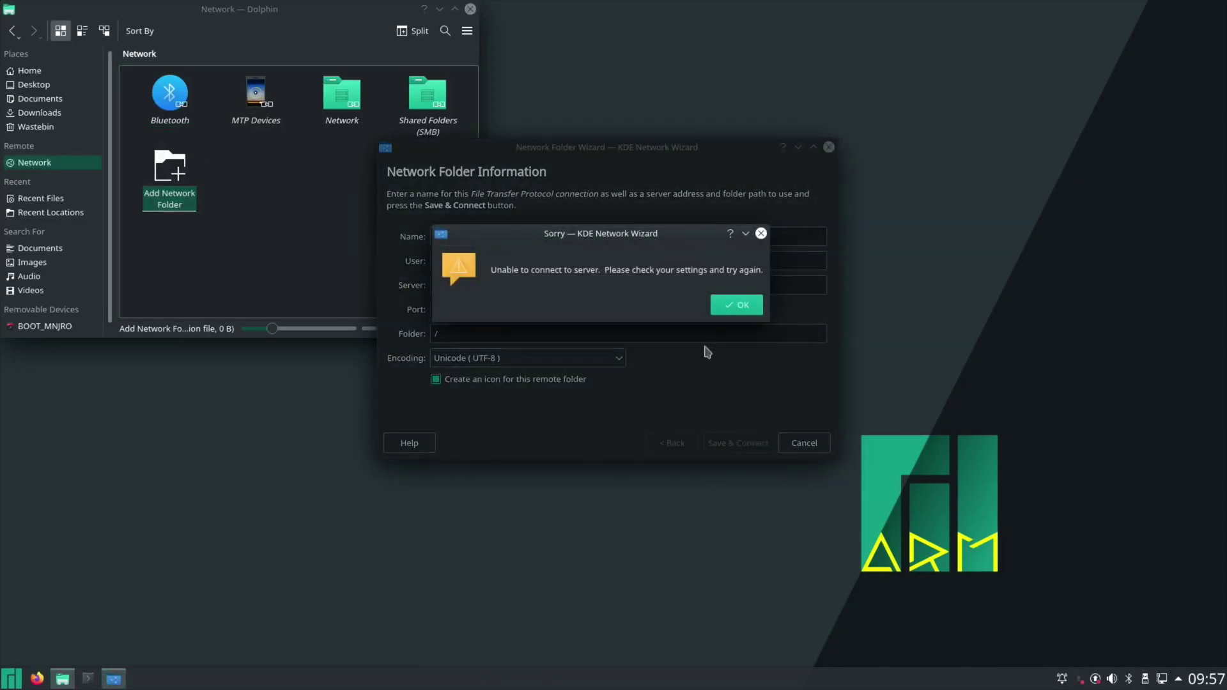
{"action": "left_click", "coordinate": [703, 306]}
{"action": "left_click", "coordinate": [828, 148]}
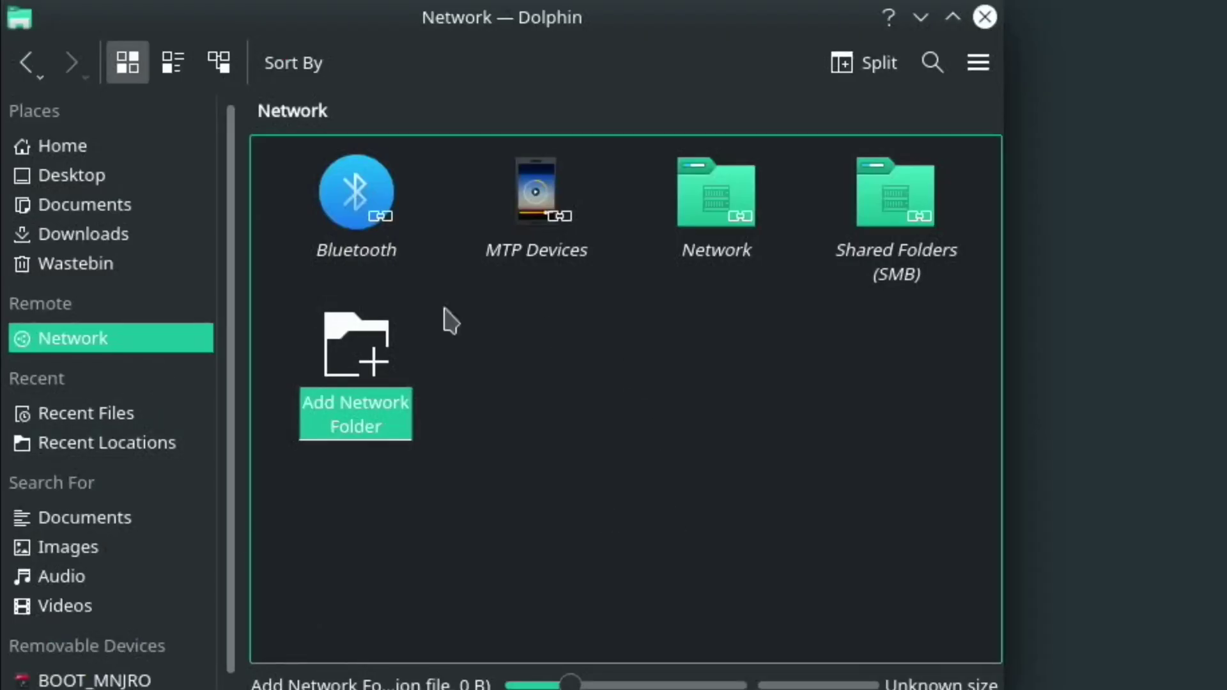
Browse the Home, Desktop, Documents and Downloads folders, then close Dolphin.
{"action": "left_click", "coordinate": [143, 154]}
{"action": "left_click", "coordinate": [122, 177]}
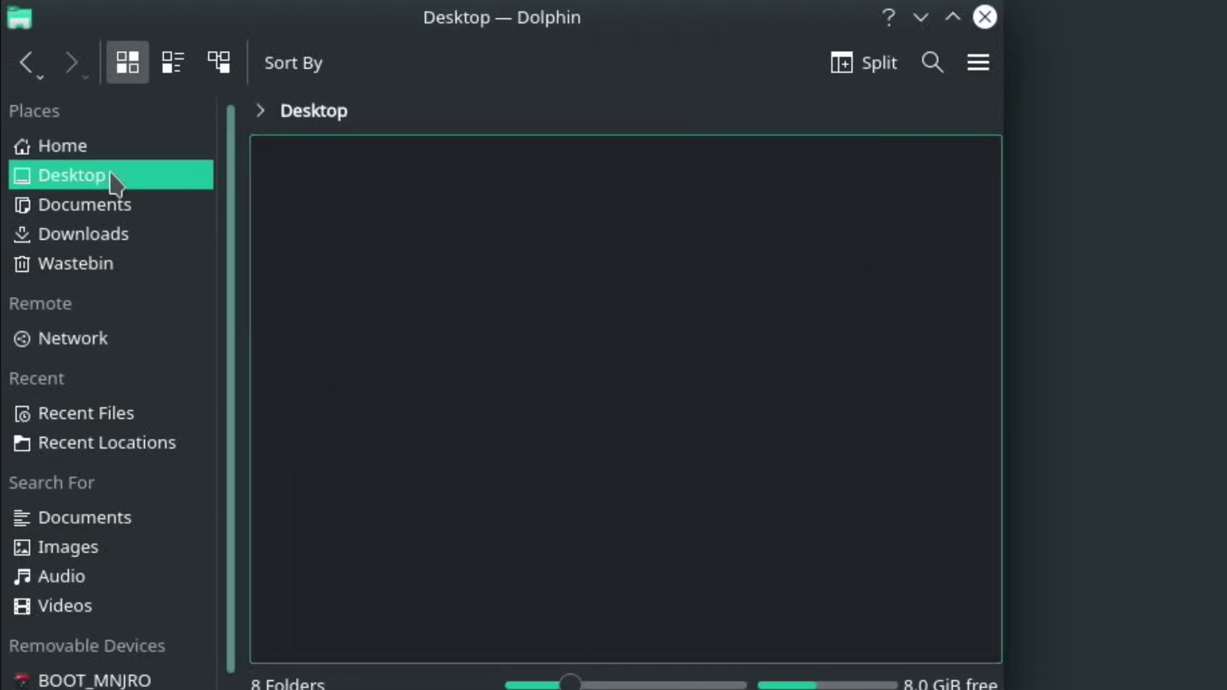
{"action": "left_click", "coordinate": [93, 206]}
{"action": "left_click", "coordinate": [93, 235]}
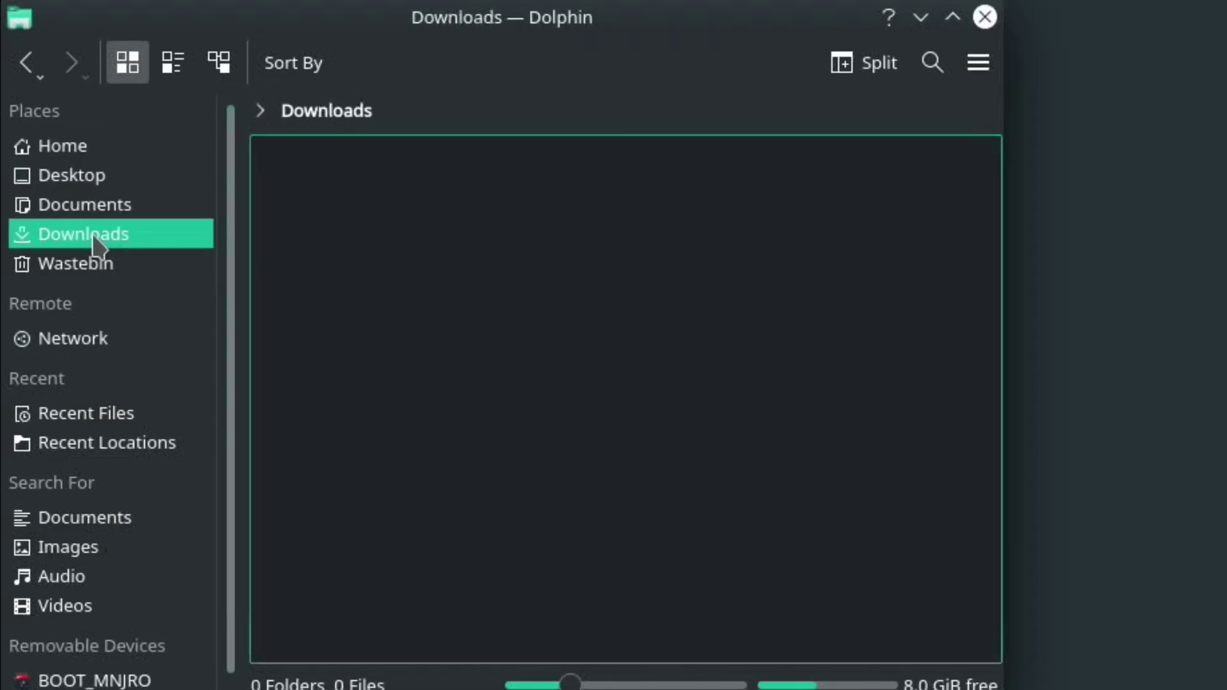
{"action": "left_click", "coordinate": [77, 148]}
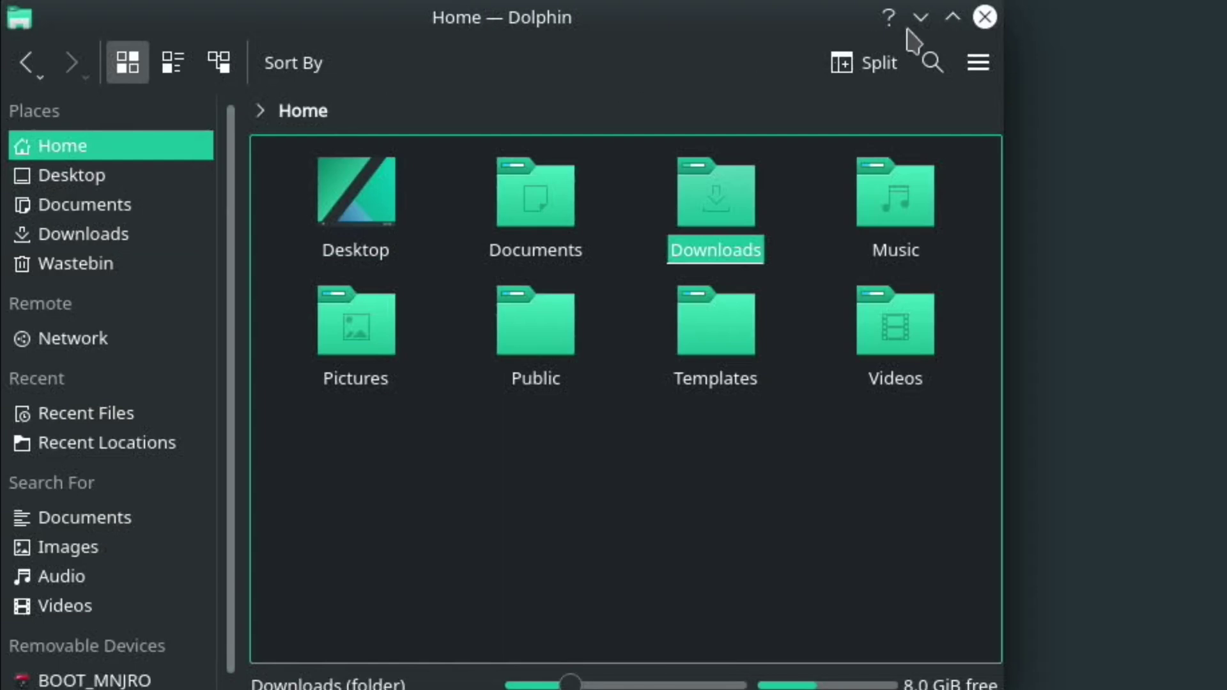
{"action": "left_click", "coordinate": [984, 16]}
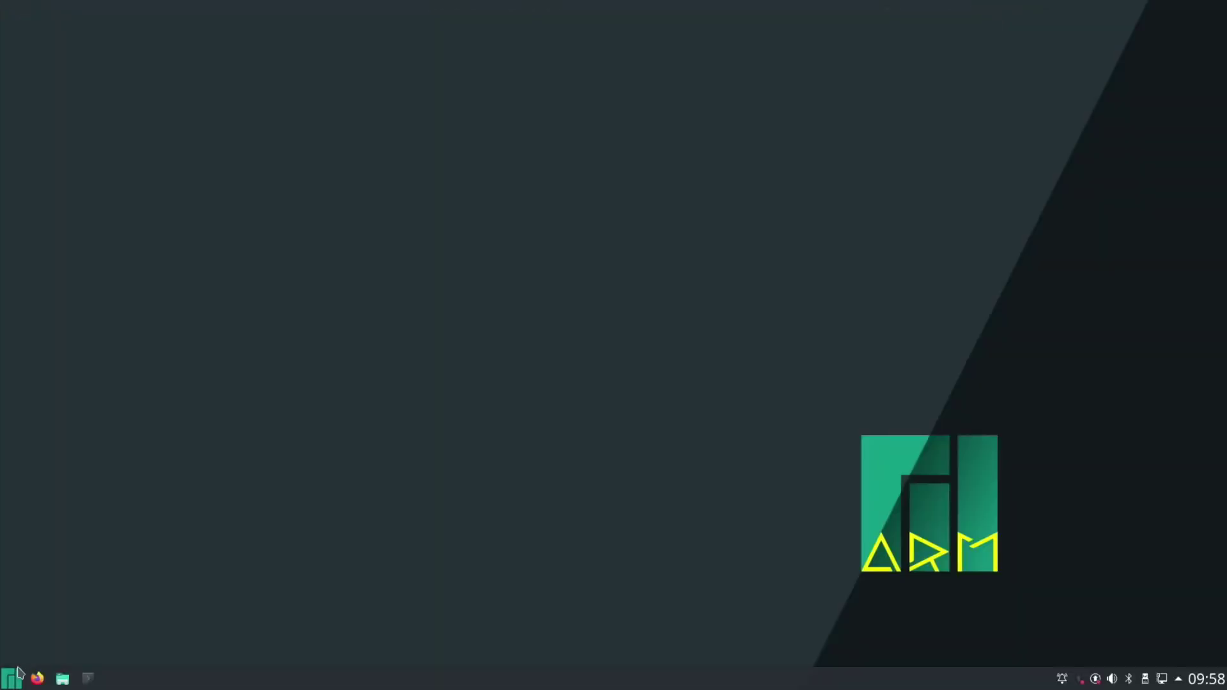
Launch Firefox and run a Google search for hotukdeals.
{"action": "left_click", "coordinate": [11, 678]}
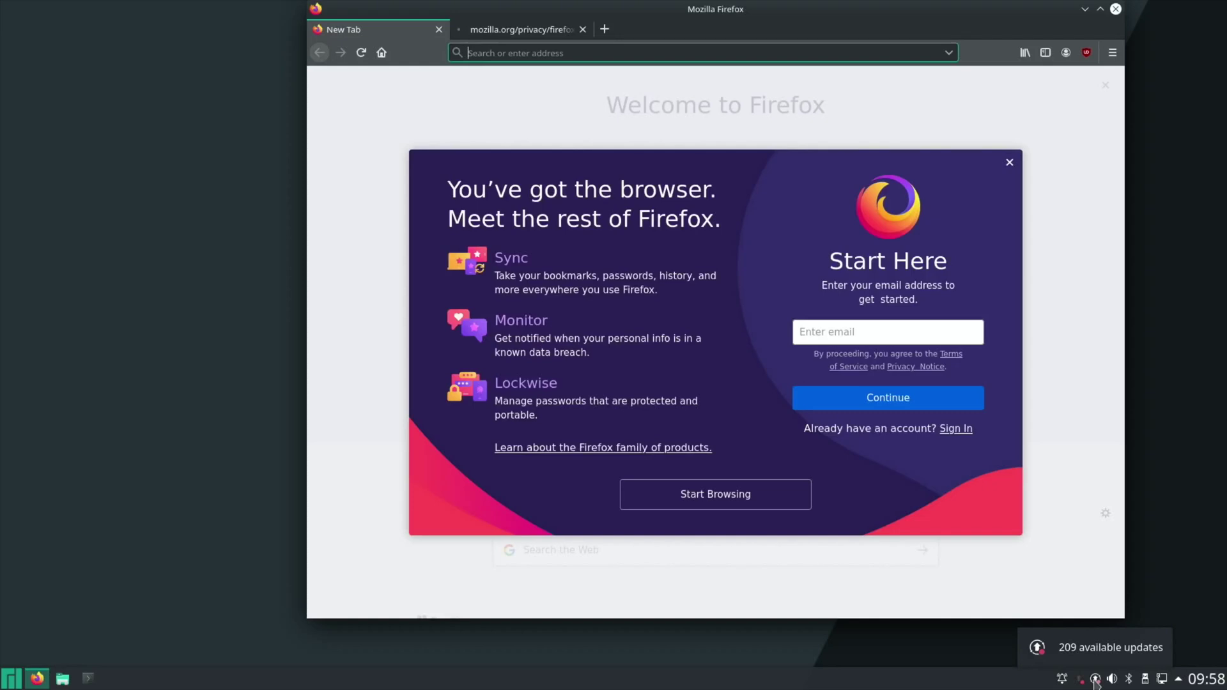
{"action": "mouse_move", "coordinate": [1146, 682]}
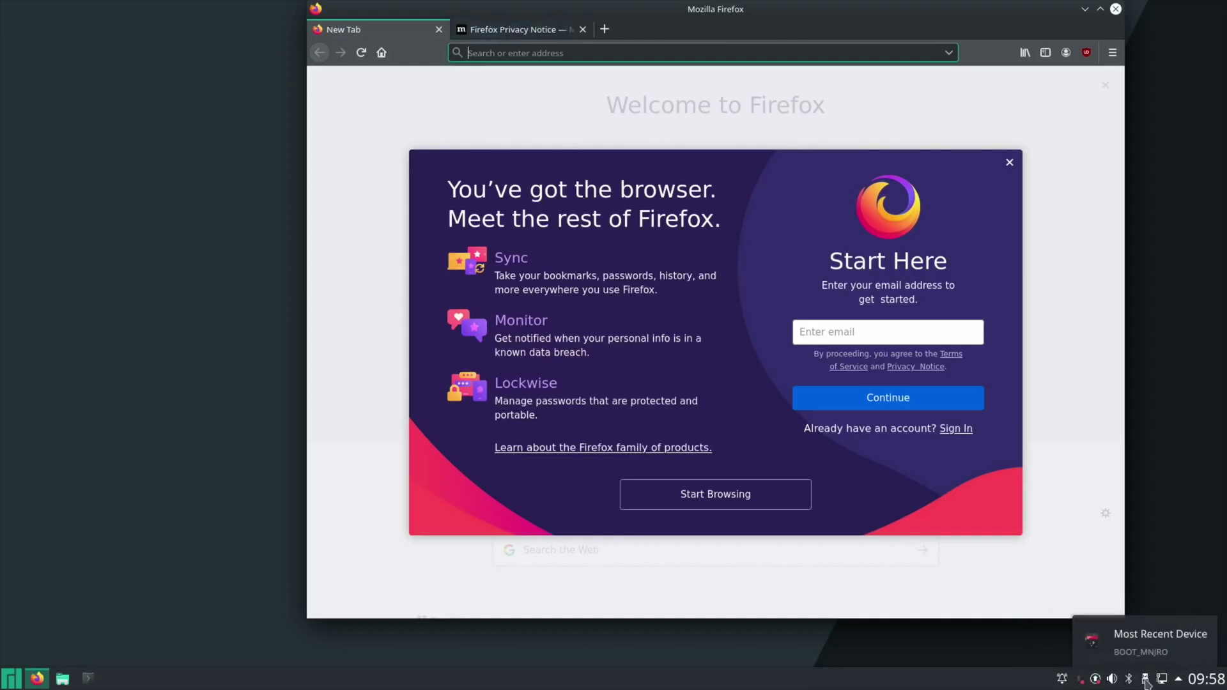
{"action": "mouse_move", "coordinate": [1204, 681]}
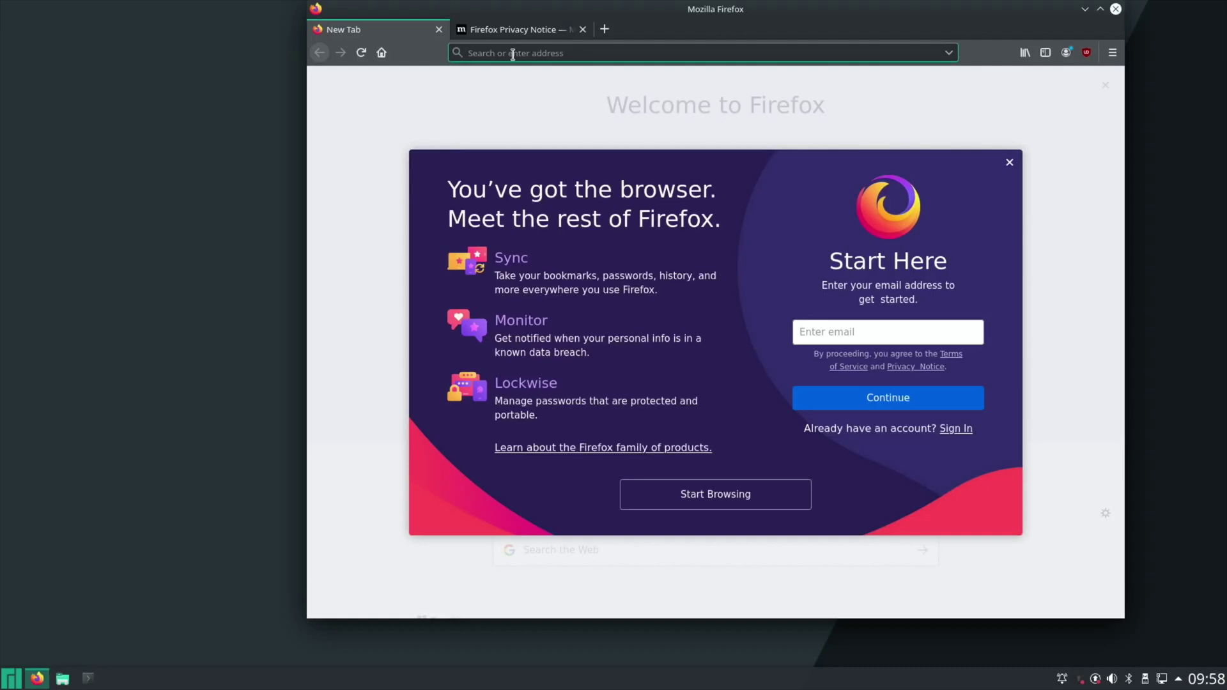
{"action": "type", "text": "hotukdeals"}
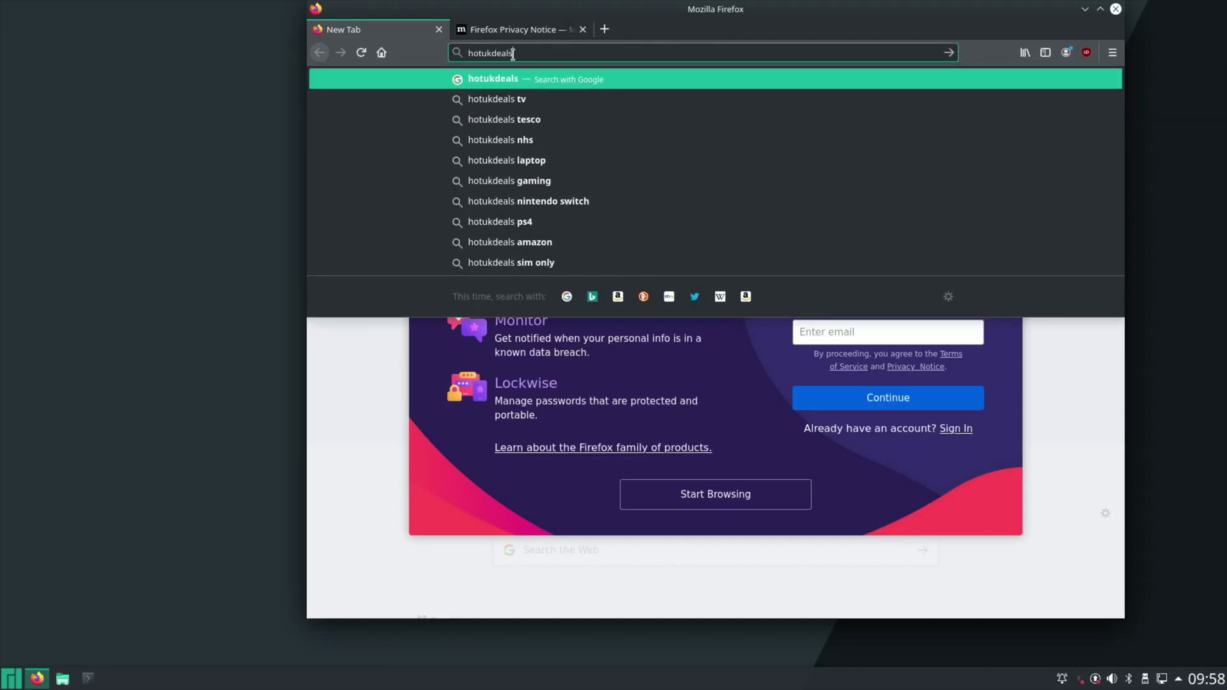
{"action": "key", "text": "Return"}
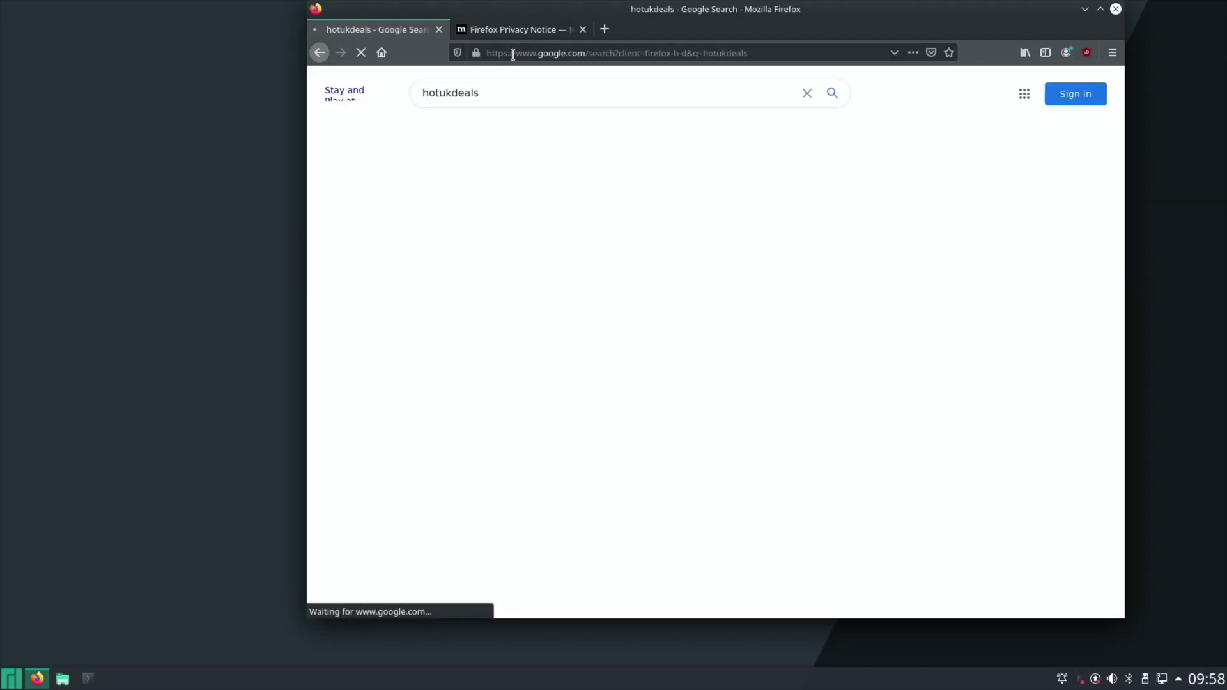
Open hotukdeals.com from the results and close the Firefox Privacy Notice tab.
{"action": "scroll", "coordinate": [544, 272], "scroll_direction": "down", "scroll_amount": 15}
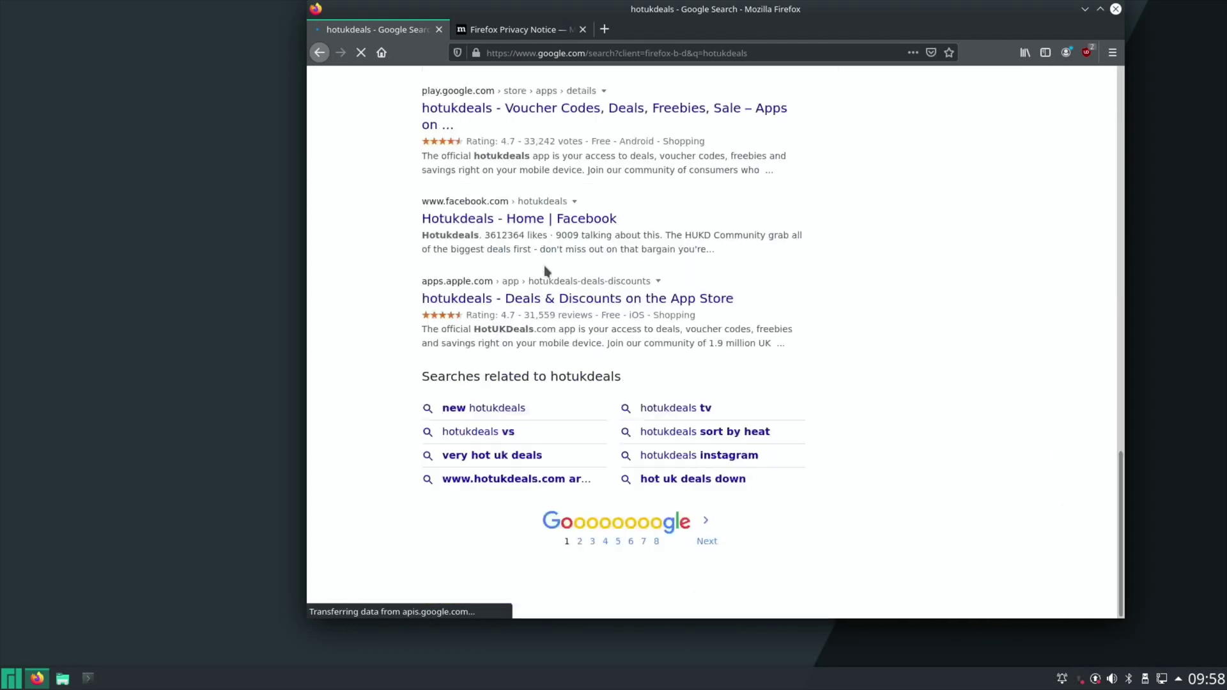
{"action": "scroll", "coordinate": [544, 271], "scroll_direction": "up", "scroll_amount": 3}
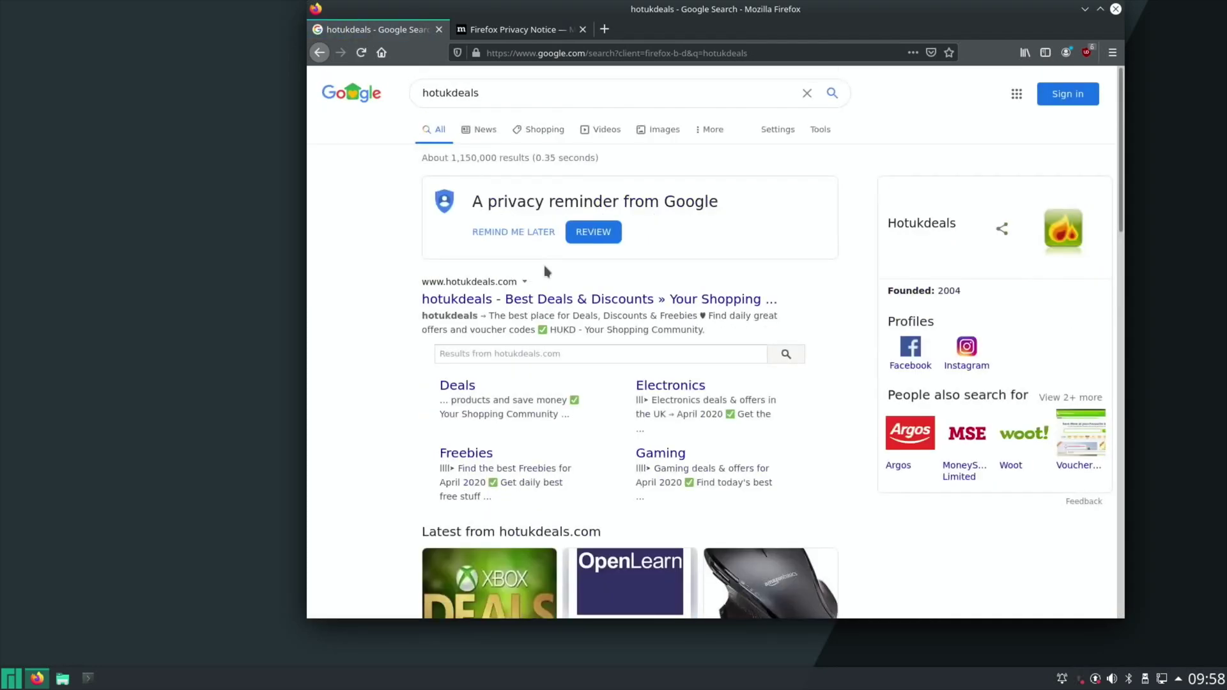
{"action": "left_click", "coordinate": [536, 297]}
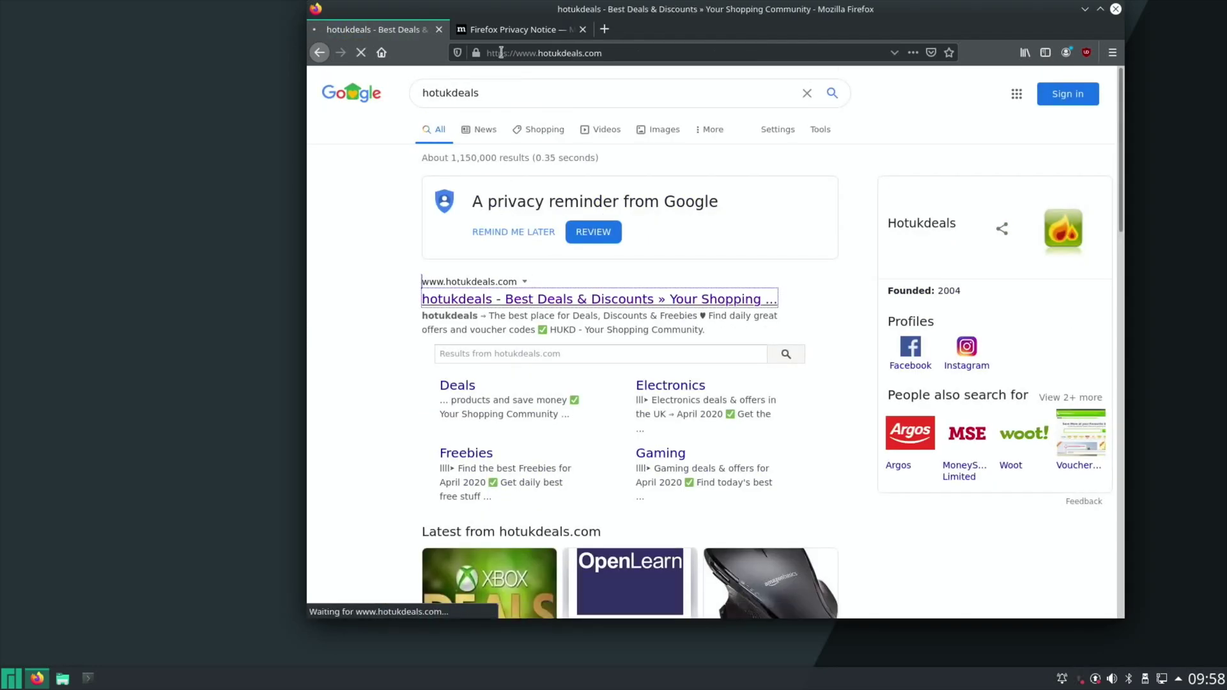
{"action": "left_click", "coordinate": [582, 31]}
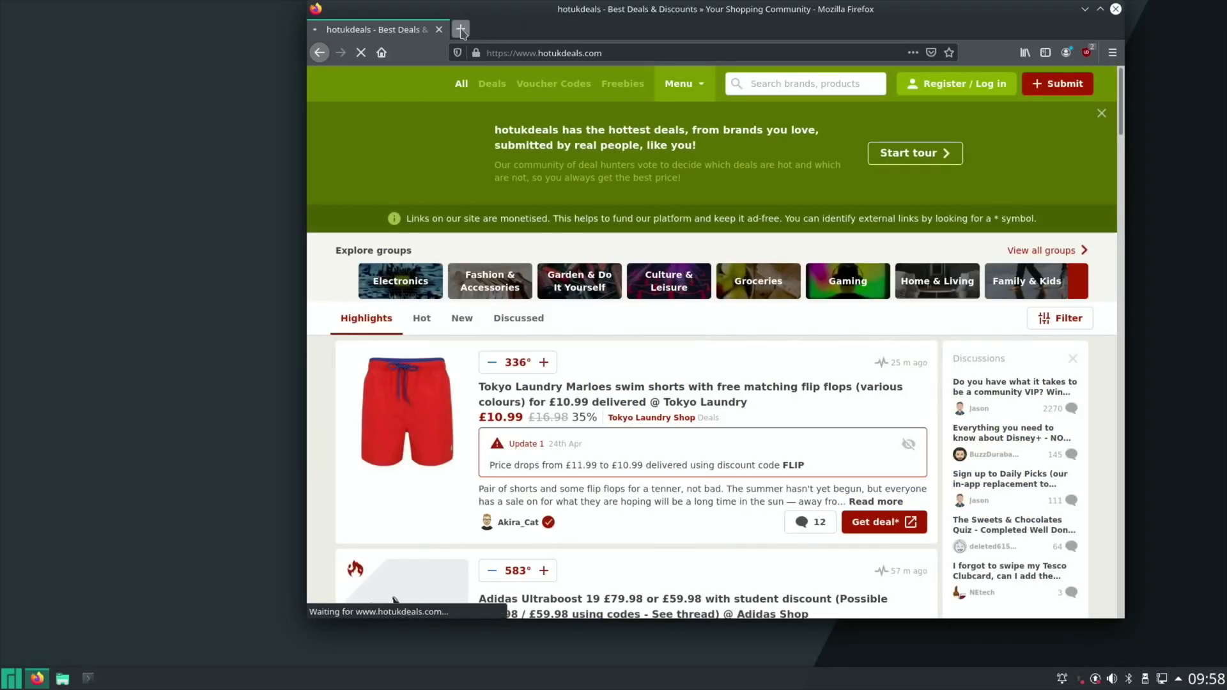
Google 'bbc news' in a new tab, briefly revisiting the hotukdeals page.
{"action": "left_click", "coordinate": [461, 29]}
{"action": "type", "text": "bb"}
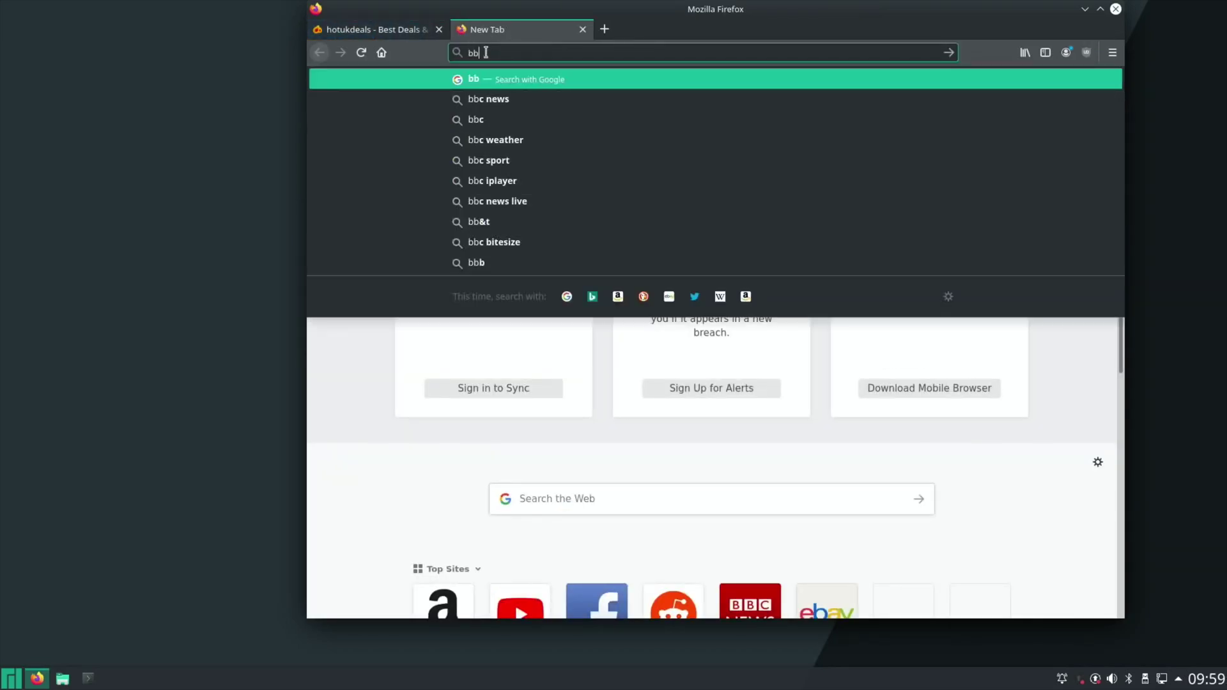
{"action": "type", "text": "c news"}
{"action": "key", "text": "Return"}
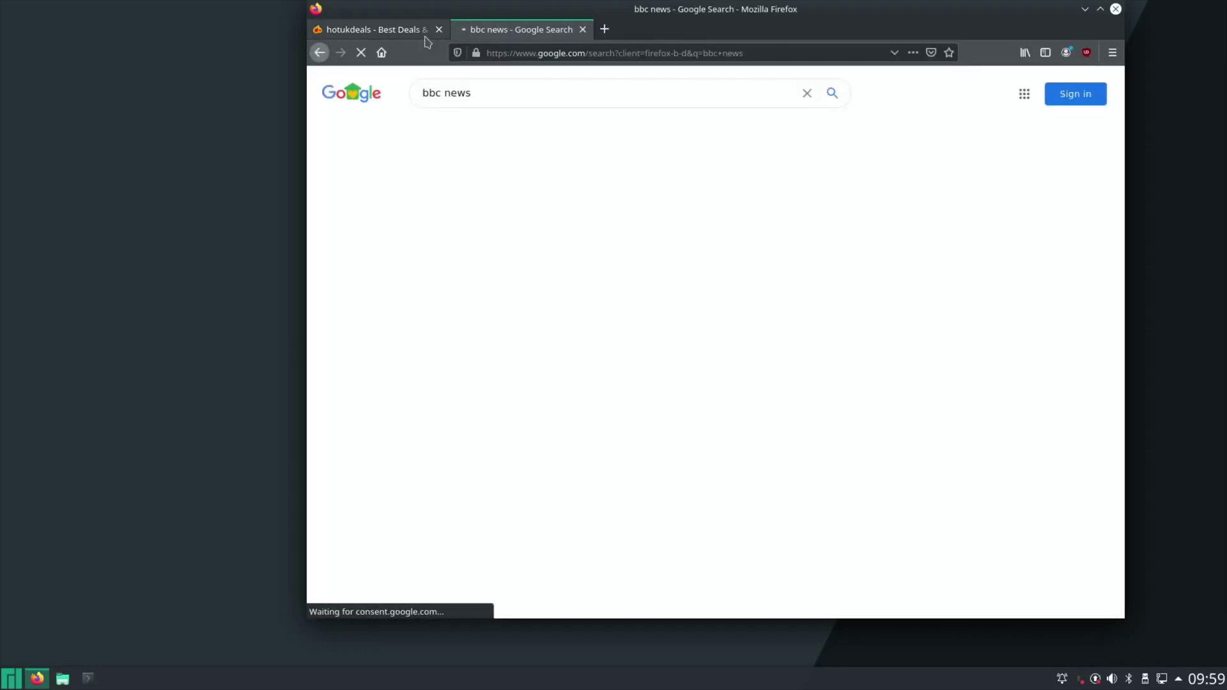
{"action": "left_click", "coordinate": [396, 33]}
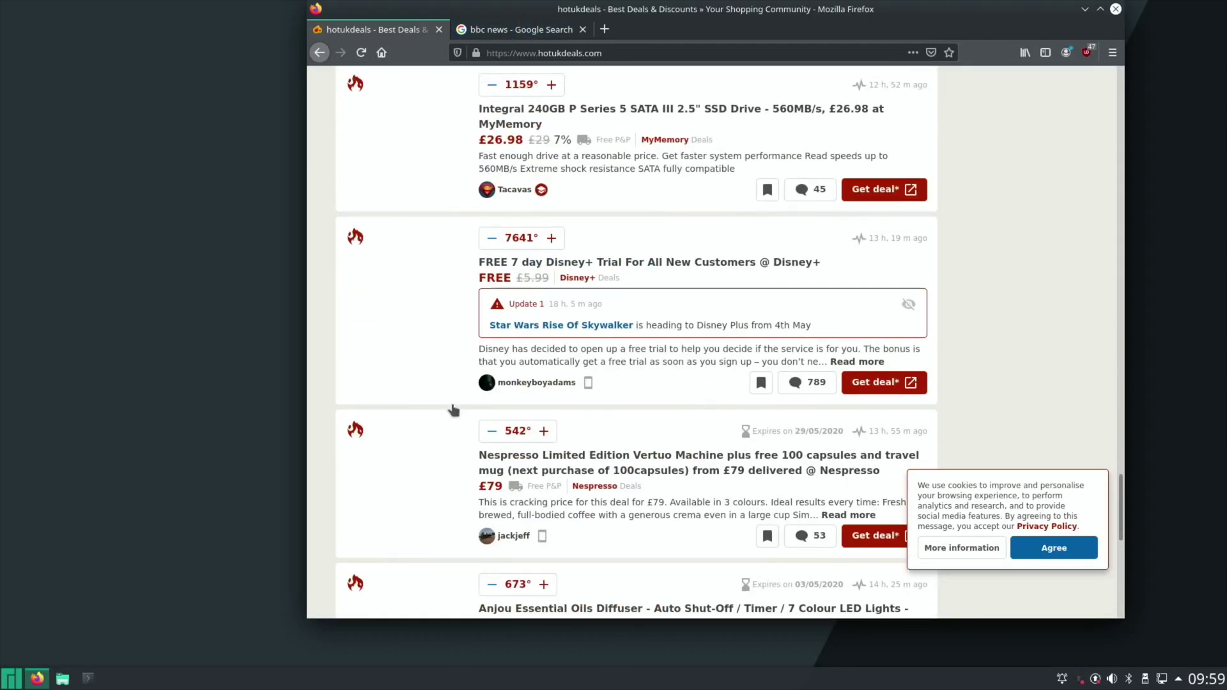
{"action": "scroll", "coordinate": [454, 410], "scroll_direction": "up", "scroll_amount": 5}
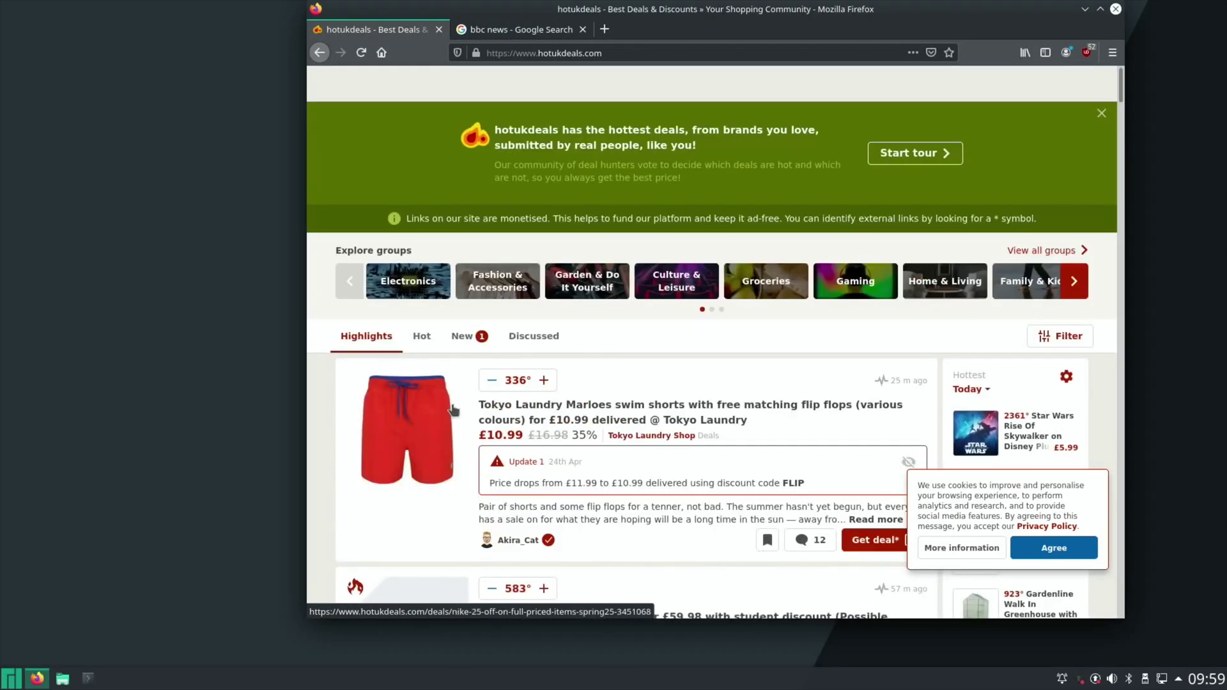
Open Home - BBC News from the results, then close the BBC News and hotukdeals tabs.
{"action": "left_click", "coordinate": [499, 35]}
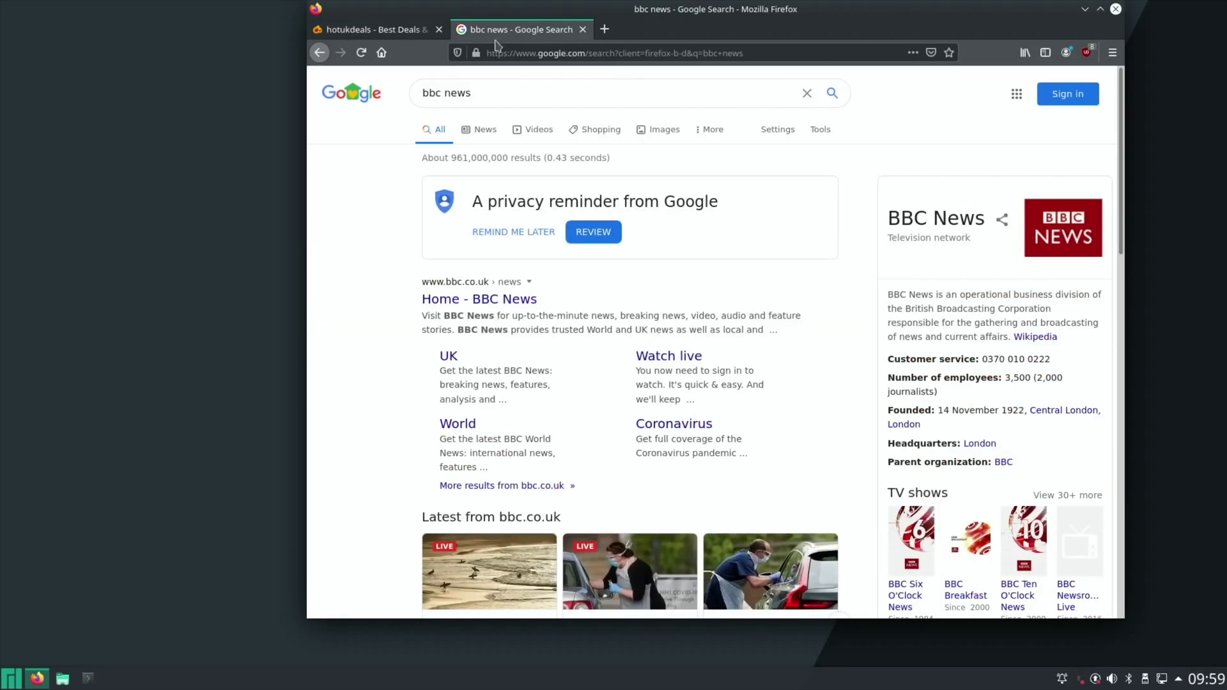
{"action": "left_click", "coordinate": [499, 308]}
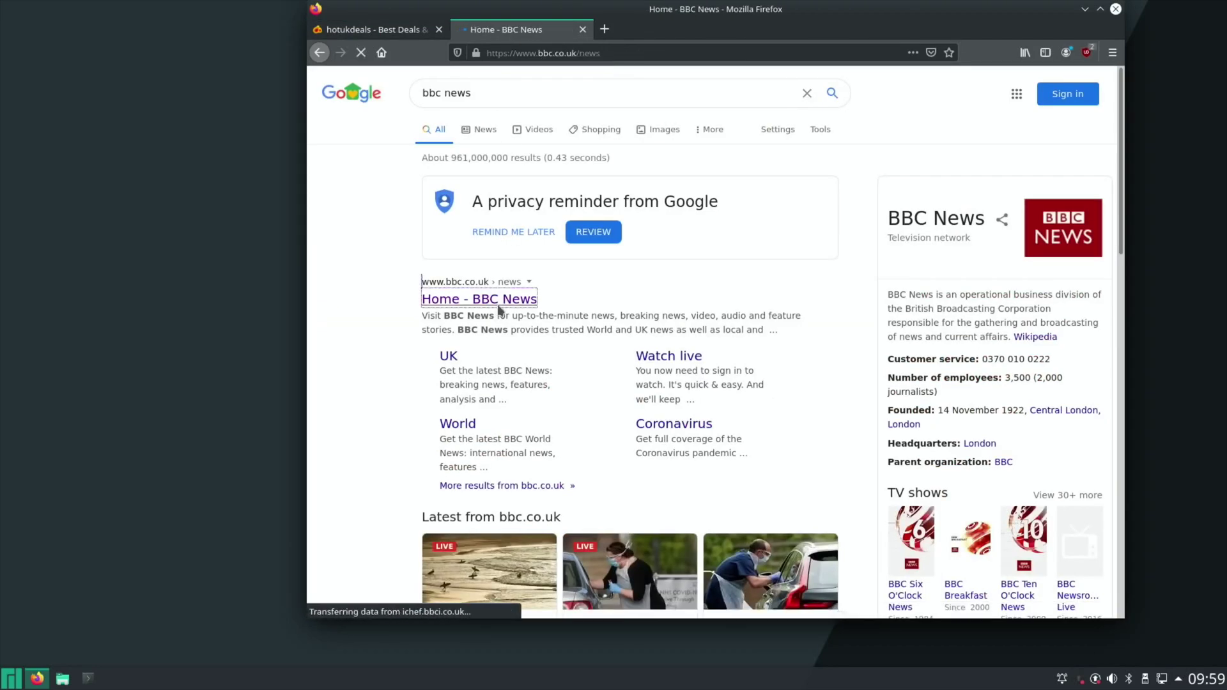
{"action": "scroll", "coordinate": [611, 338], "scroll_direction": "down", "scroll_amount": 20}
{"action": "scroll", "coordinate": [612, 337], "scroll_direction": "up", "scroll_amount": 20}
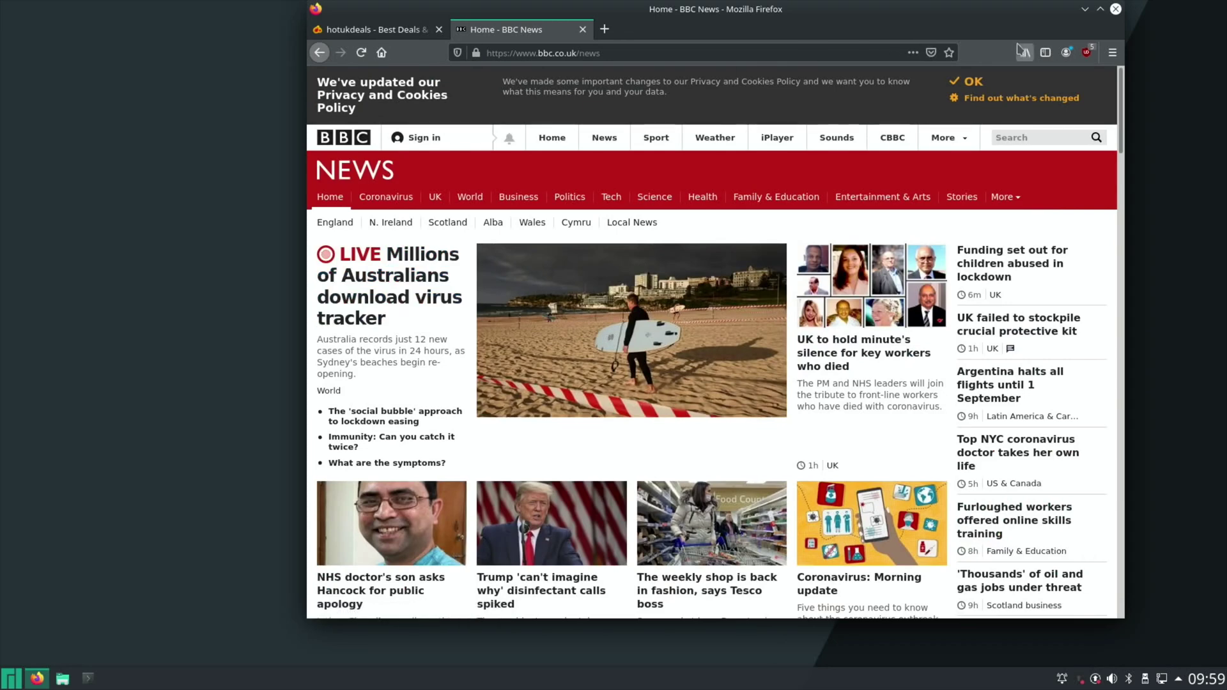
{"action": "left_click", "coordinate": [582, 29]}
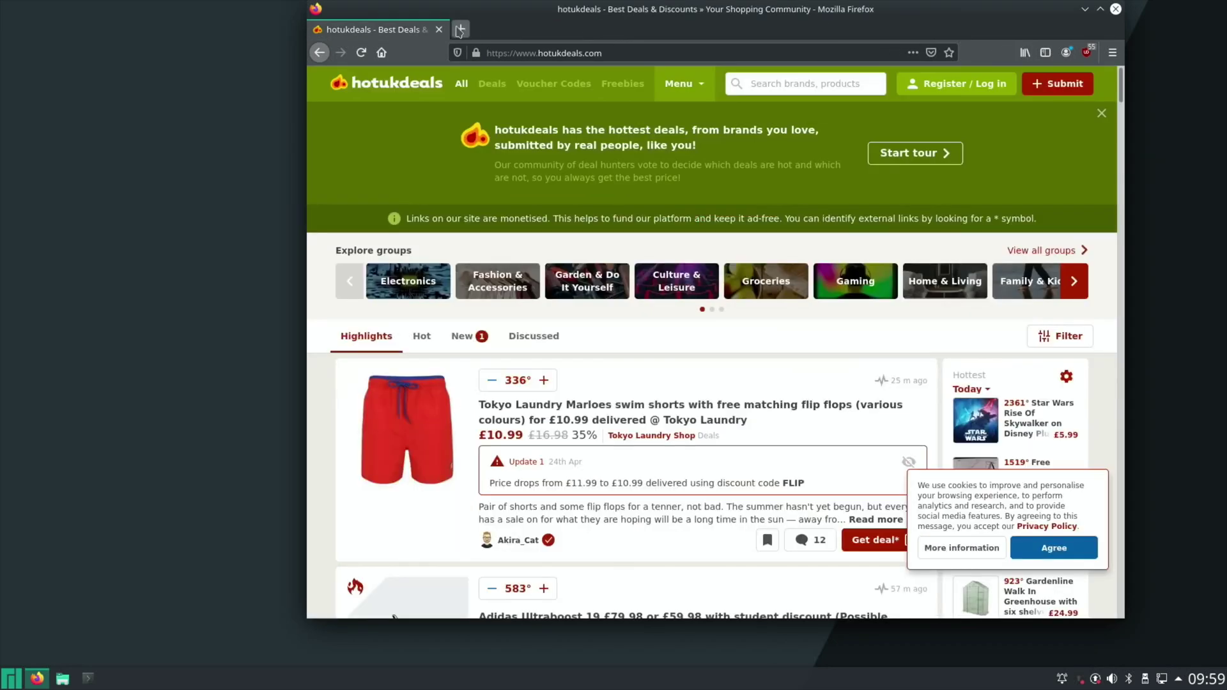
{"action": "left_click", "coordinate": [438, 30]}
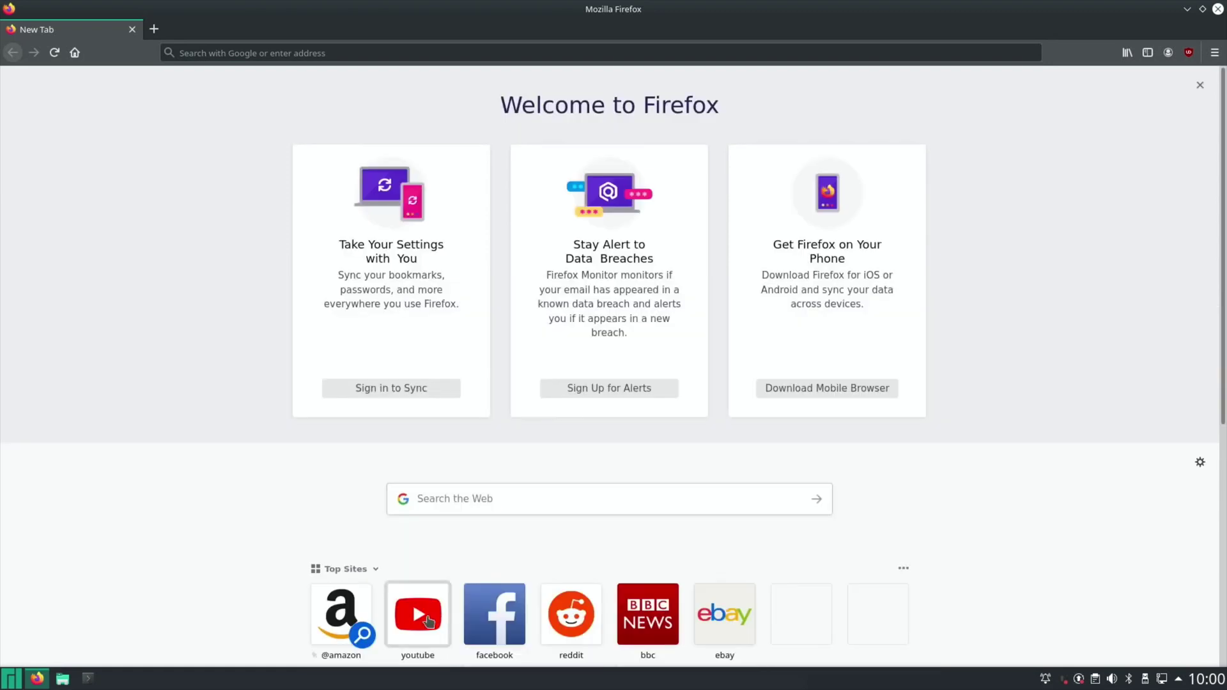
Open YouTube from Top Sites and search for 'tearing'.
{"action": "left_click", "coordinate": [420, 626]}
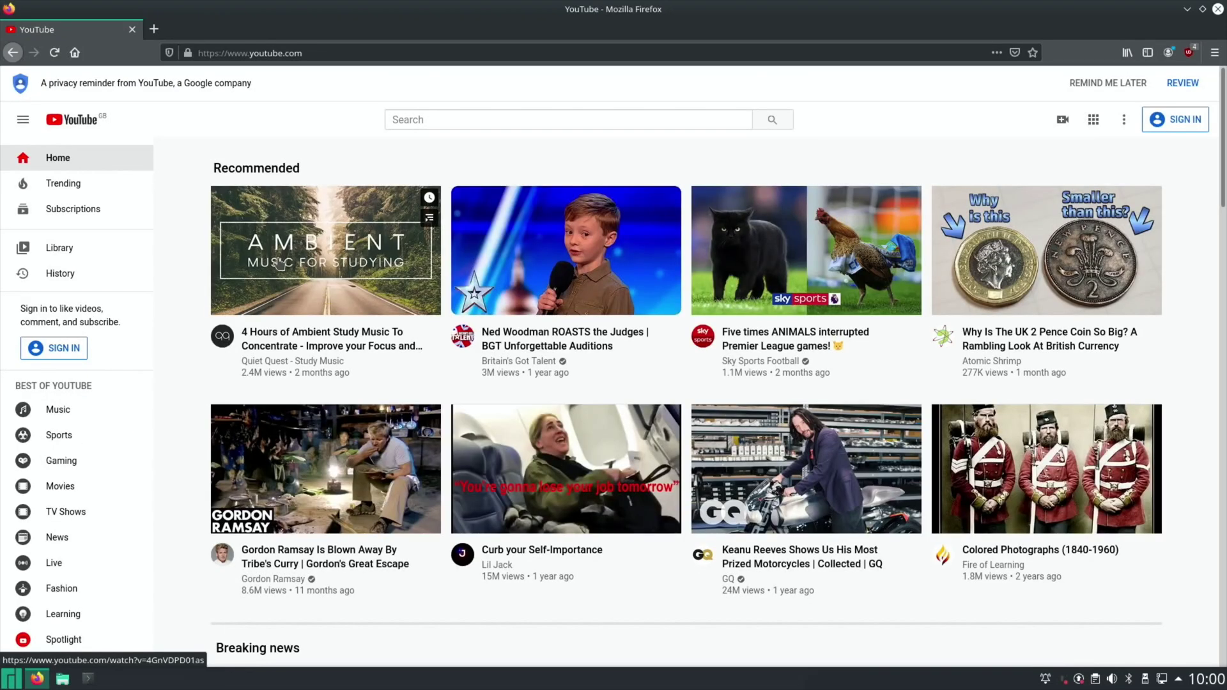
{"action": "left_click", "coordinate": [449, 121]}
{"action": "type", "text": "teari"}
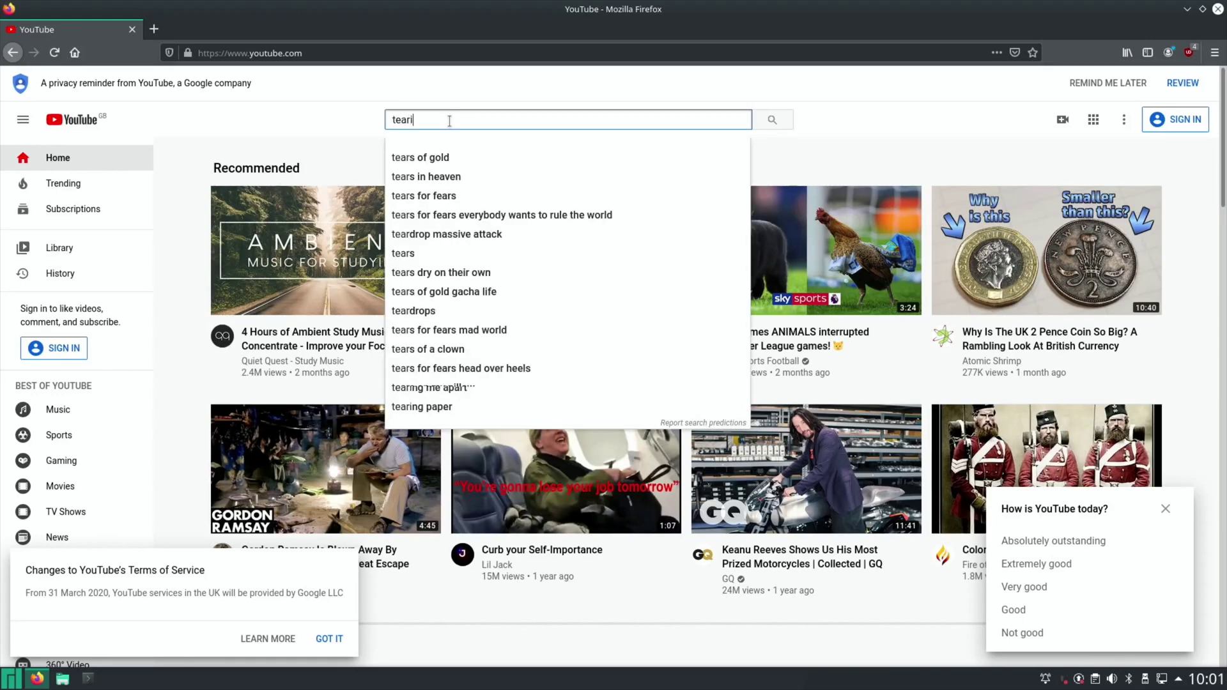
{"action": "type", "text": "ng"}
{"action": "key", "text": "Return"}
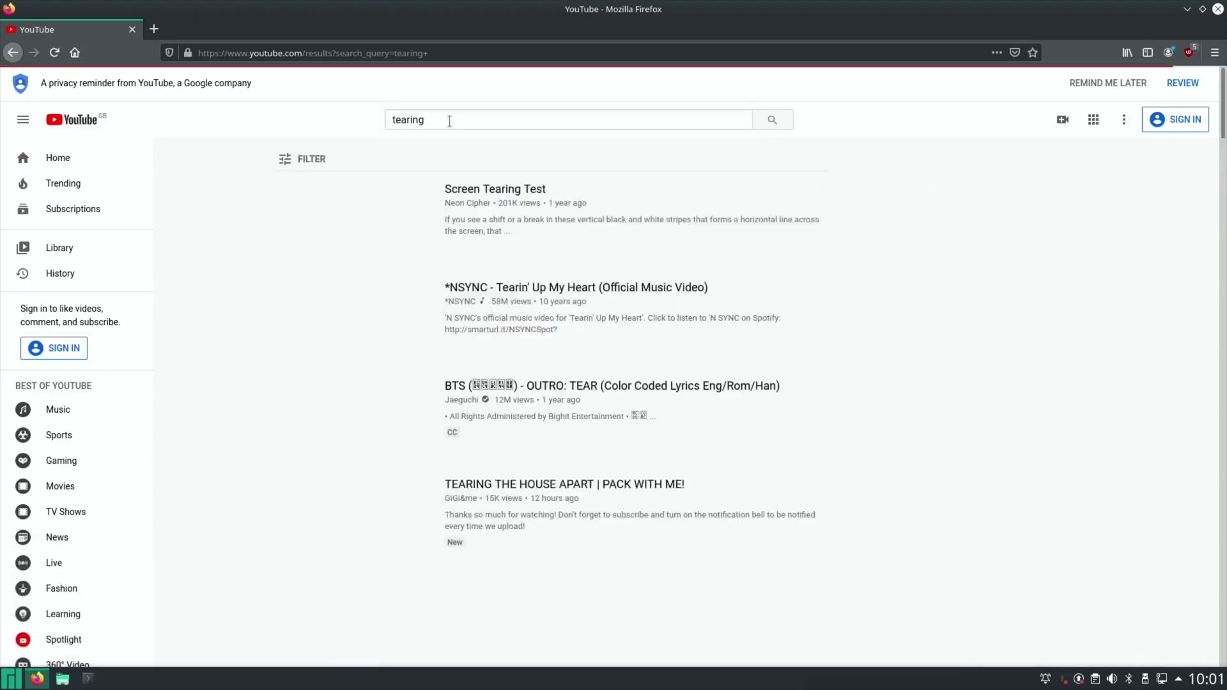
Play the Screen Tearing Test video, check its playback settings, then close Firefox.
{"action": "left_click", "coordinate": [410, 186]}
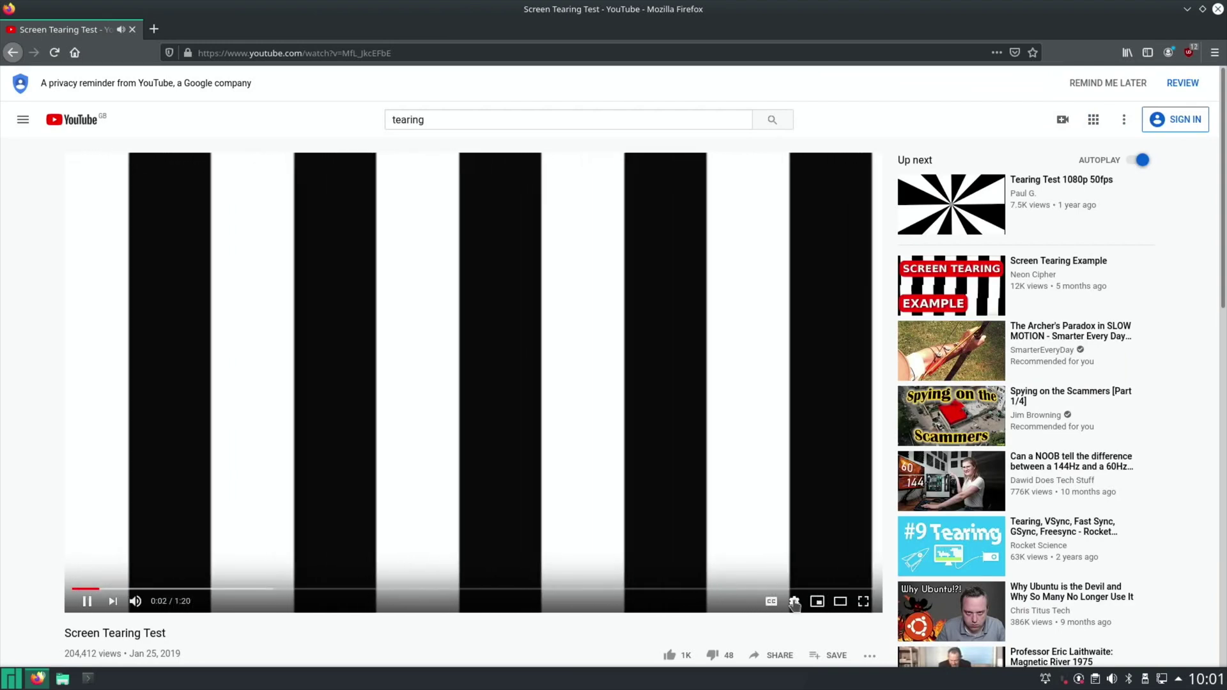
{"action": "left_click", "coordinate": [794, 601]}
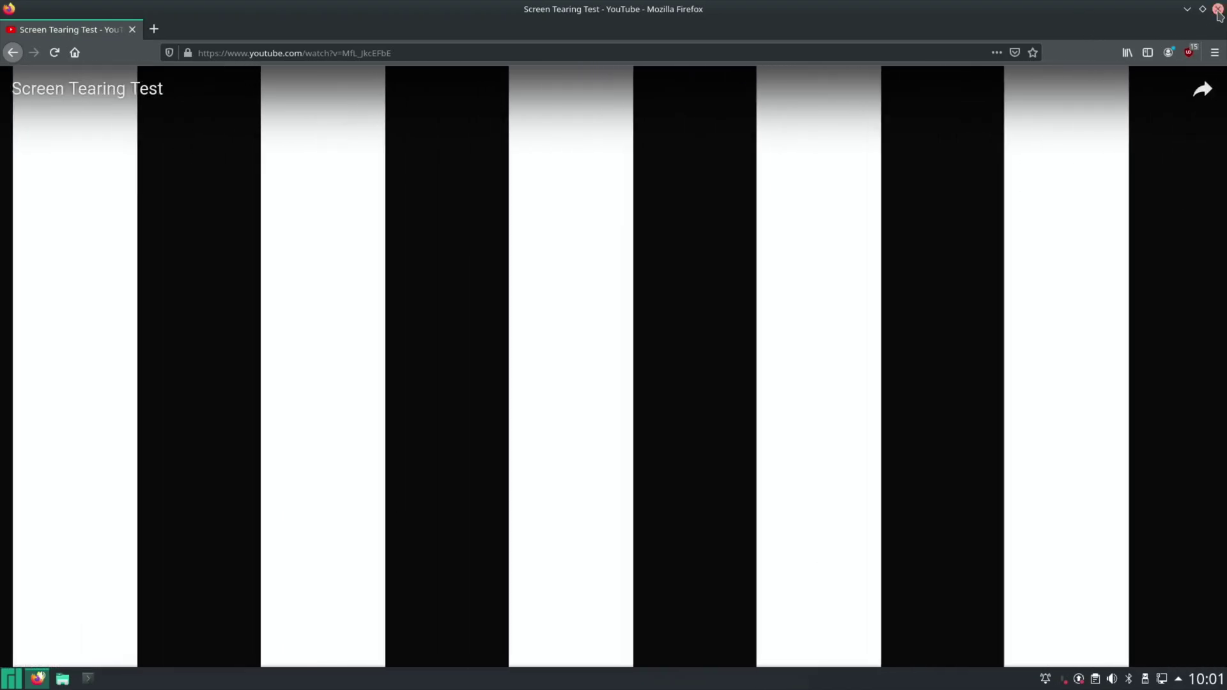
{"action": "left_click", "coordinate": [1217, 10]}
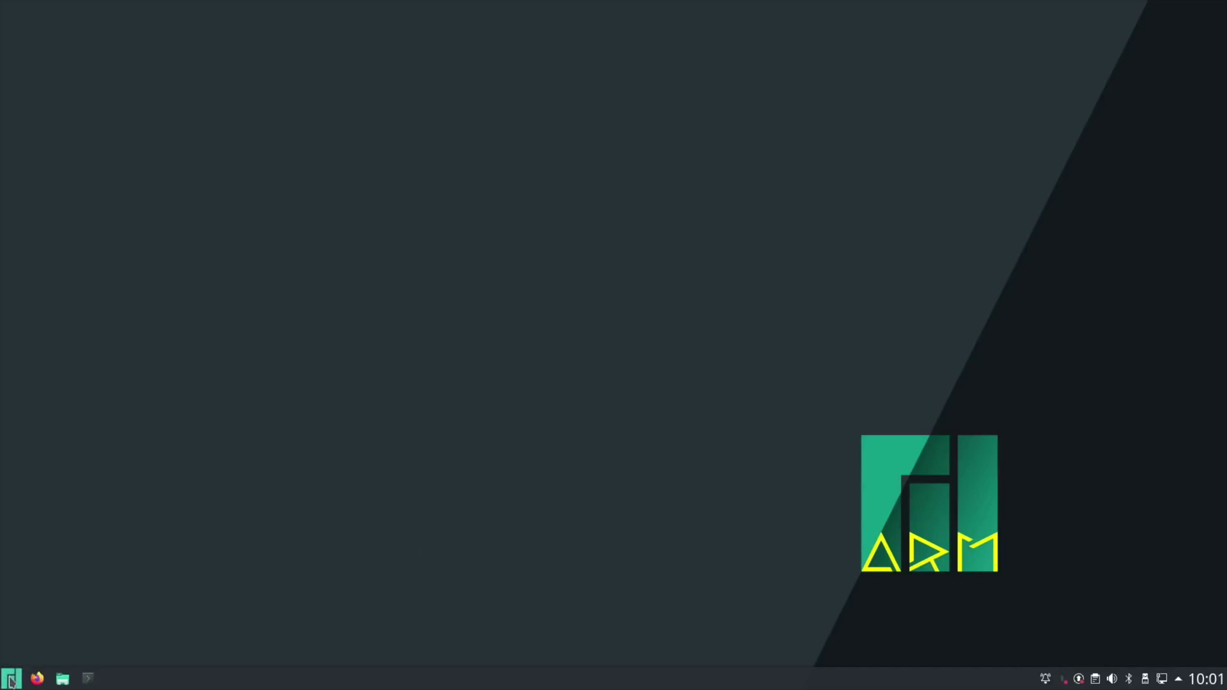
Show the launcher's Leave options: Lock, Log Out, Switch User, Restart, Shut Down.
{"action": "mouse_move", "coordinate": [266, 642]}
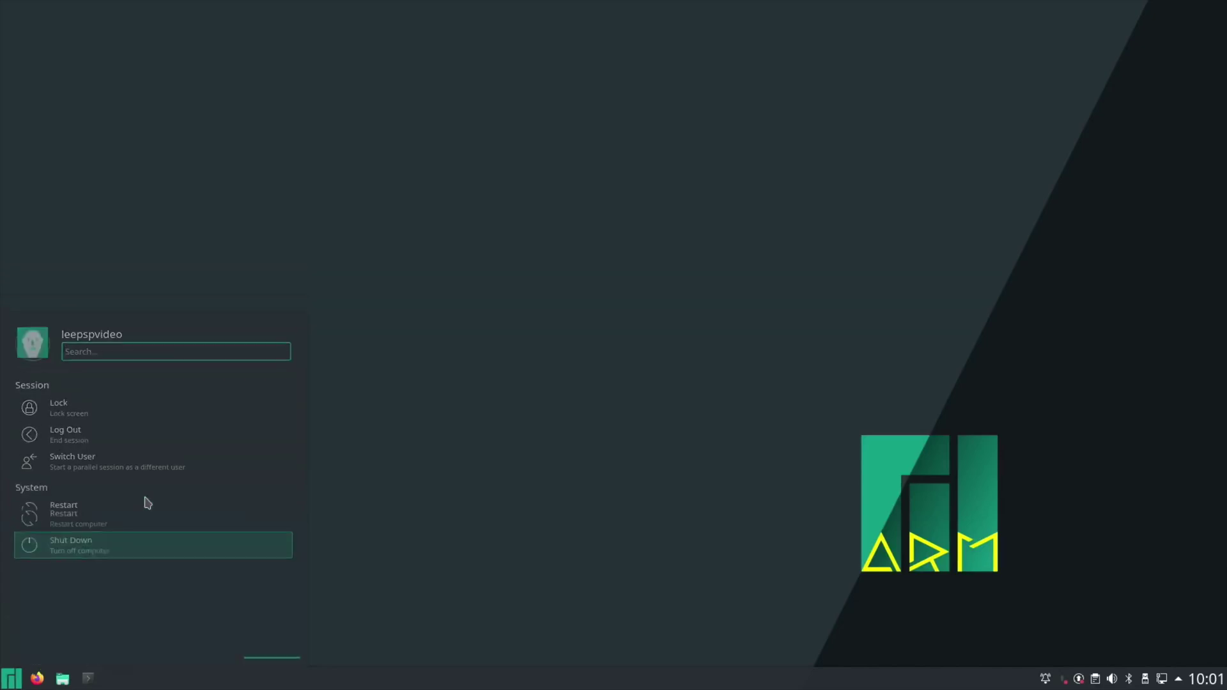